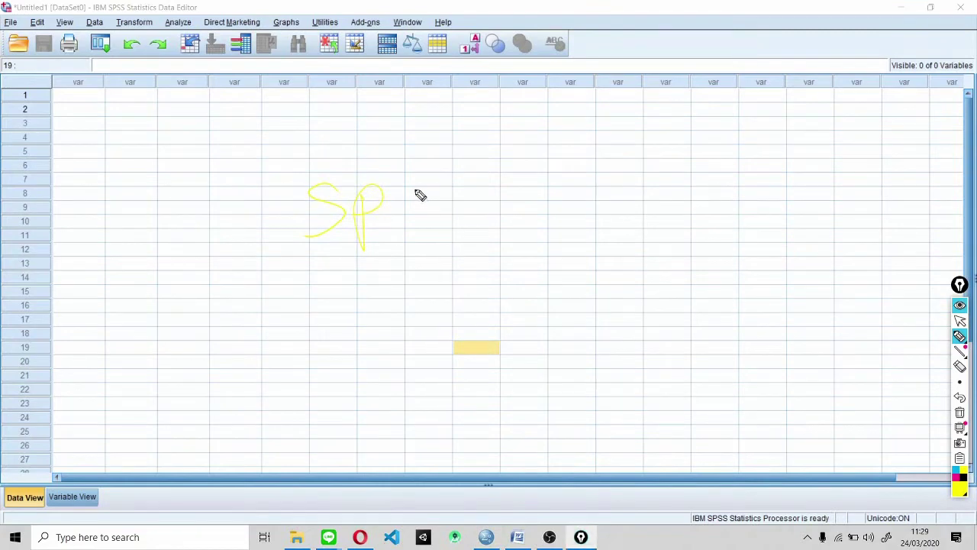
Finish handwriting "SPSS" over the sheet, box it, and point an arrow at it from the handwritten note "analisis Statistika".
left_click_drag(469, 177, 454, 223)
mouse_move(294, 273)
left_mouse_down()
mouse_move(316, 168)
mouse_move(504, 148)
mouse_move(486, 243)
mouse_move(502, 253)
mouse_move(511, 244)
left_mouse_up()
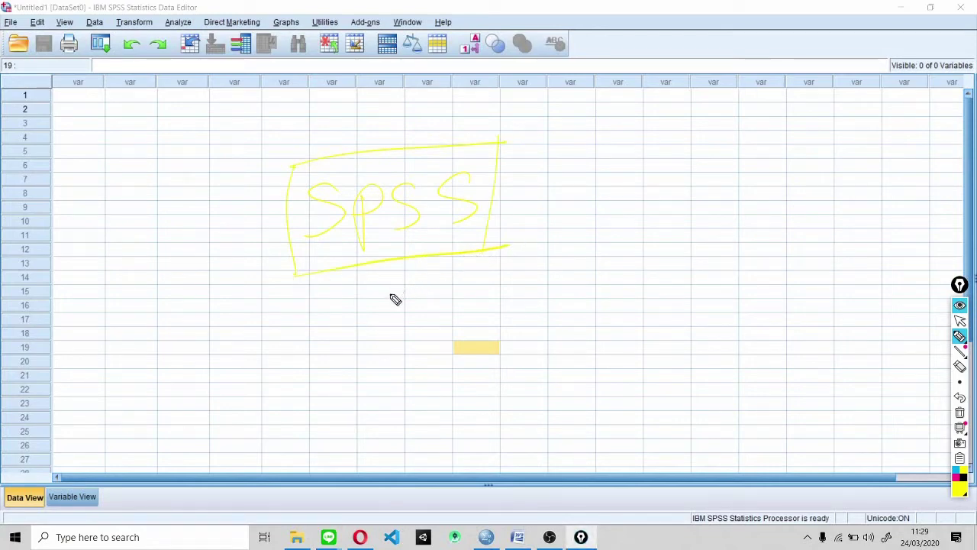
mouse_move(254, 374)
left_mouse_down()
mouse_move(353, 302)
mouse_move(359, 319)
left_mouse_up()
mouse_move(310, 371)
left_mouse_down()
mouse_move(315, 387)
mouse_move(387, 369)
mouse_move(425, 371)
mouse_move(427, 348)
mouse_move(434, 376)
left_mouse_up()
mouse_move(526, 330)
left_mouse_down()
mouse_move(508, 373)
mouse_move(546, 367)
mouse_move(585, 323)
mouse_move(620, 338)
mouse_move(650, 316)
mouse_move(688, 335)
left_mouse_up()
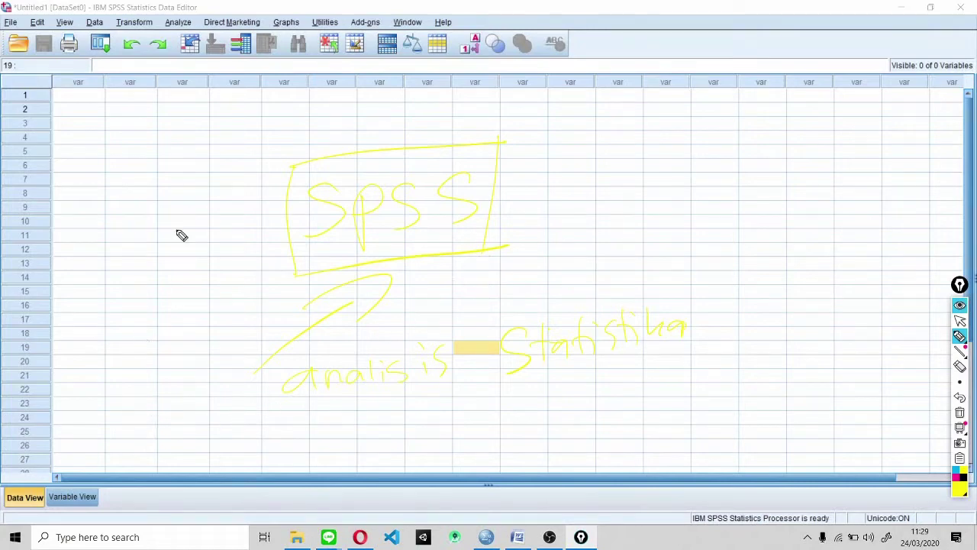
Handwrite "data (nilai kelas)", circle the word data, and draw an arrow from it down to the note "analis".
mouse_move(107, 249)
left_mouse_down()
mouse_move(116, 234)
mouse_move(146, 262)
mouse_move(162, 255)
mouse_move(194, 272)
left_mouse_up()
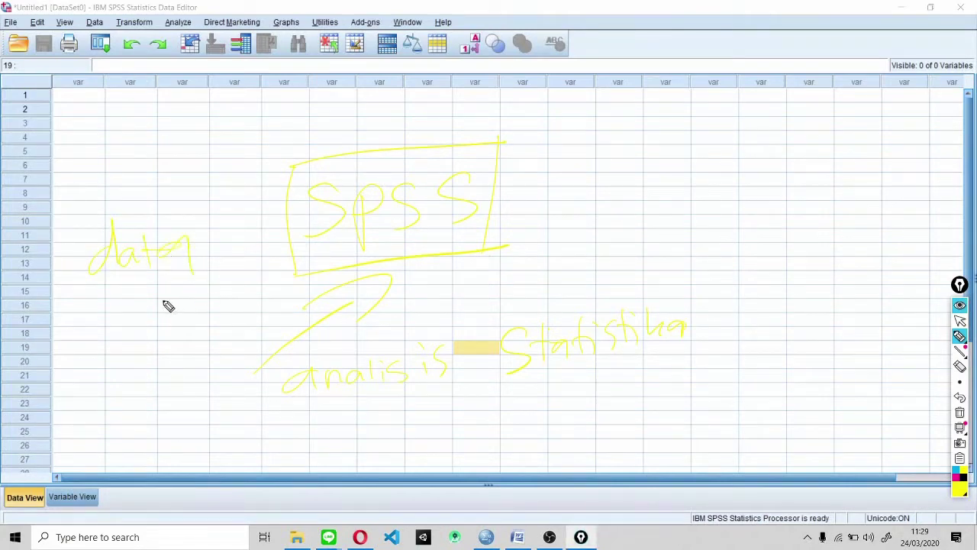
mouse_move(212, 236)
left_mouse_down()
mouse_move(211, 287)
mouse_move(214, 270)
mouse_move(234, 260)
mouse_move(251, 277)
mouse_move(295, 264)
mouse_move(307, 275)
mouse_move(364, 276)
mouse_move(377, 299)
left_mouse_up()
left_click_drag(406, 260, 410, 304)
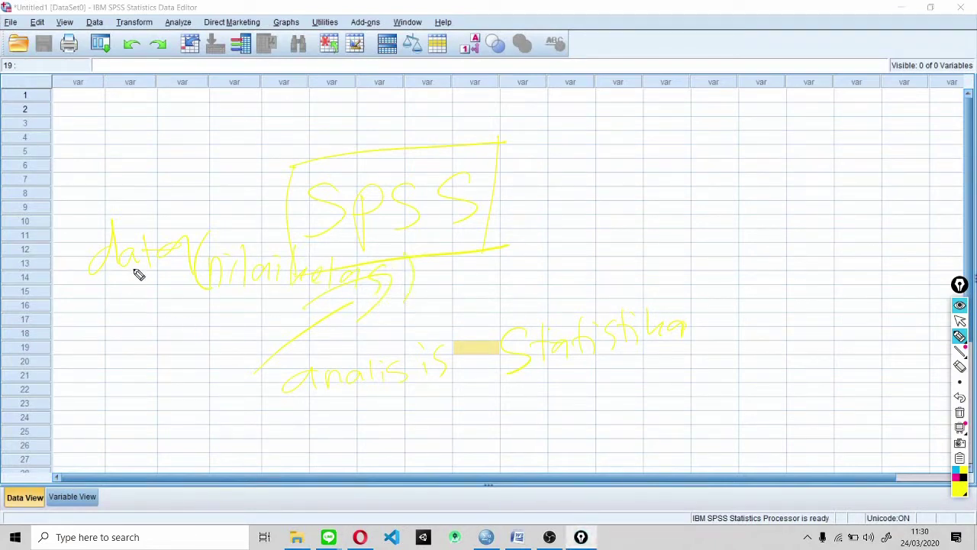
mouse_move(131, 190)
left_mouse_down()
mouse_move(192, 205)
mouse_move(54, 223)
left_mouse_up()
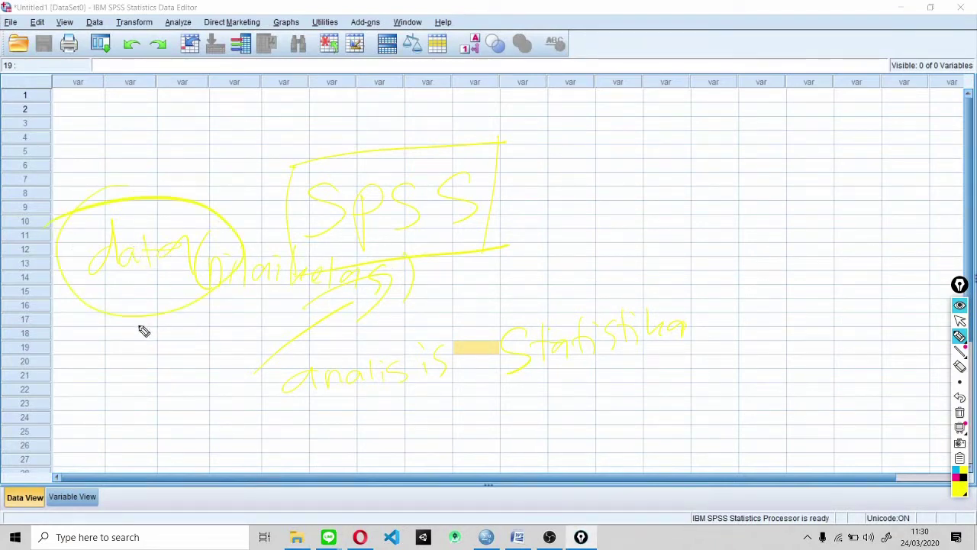
mouse_move(135, 296)
left_mouse_down()
mouse_move(141, 353)
mouse_move(173, 324)
left_mouse_up()
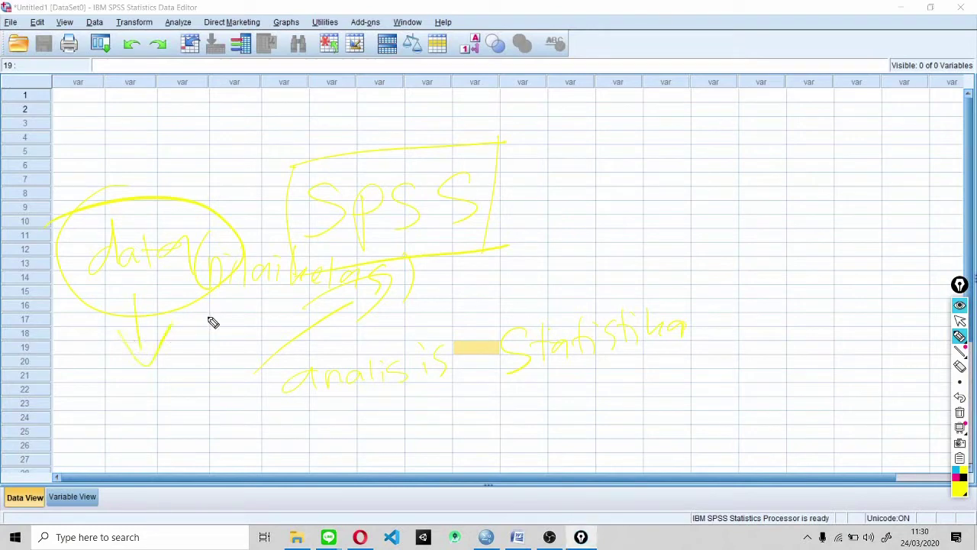
mouse_move(131, 398)
left_mouse_down()
mouse_move(122, 393)
mouse_move(186, 375)
mouse_move(193, 387)
left_mouse_up()
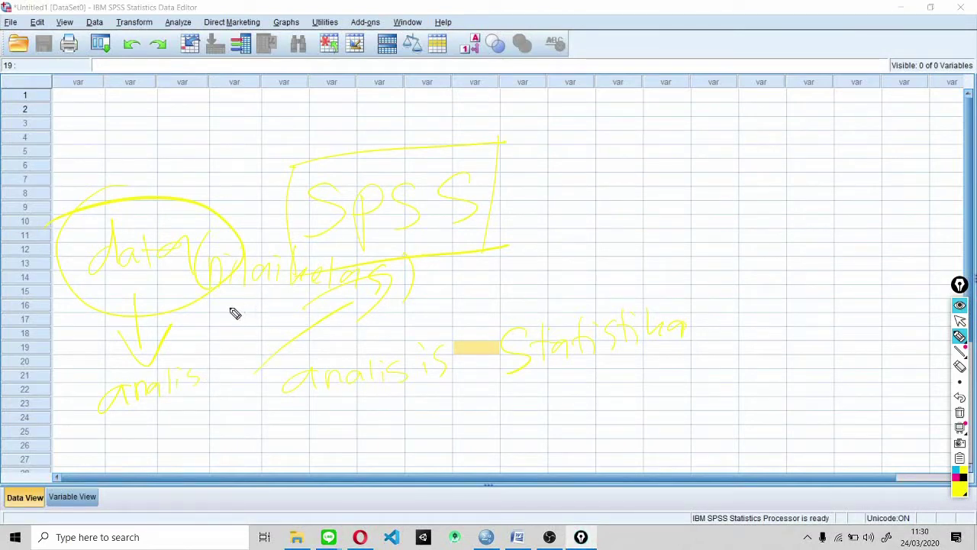
Circle the handwritten "nilai" and "analis" notes, and draw an arrow from "analis" to a circled "informasi" note.
left_click_drag(226, 314, 207, 268)
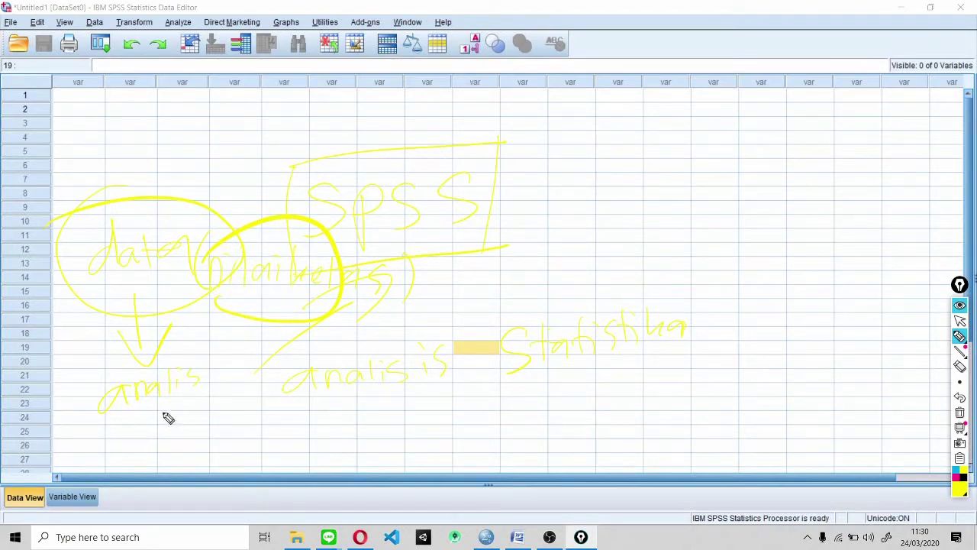
mouse_move(105, 380)
left_mouse_down()
mouse_move(192, 423)
mouse_move(94, 384)
mouse_move(64, 419)
left_mouse_up()
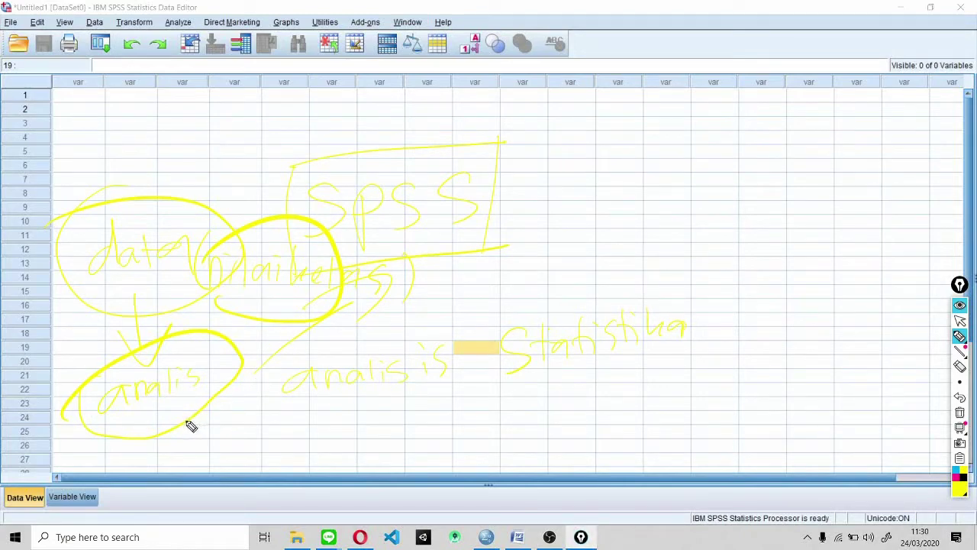
mouse_move(182, 429)
left_mouse_down()
mouse_move(237, 450)
mouse_move(236, 439)
mouse_move(253, 469)
left_mouse_up()
mouse_move(301, 440)
left_mouse_down()
mouse_move(334, 463)
mouse_move(344, 443)
mouse_move(350, 454)
mouse_move(439, 426)
mouse_move(430, 428)
mouse_move(451, 442)
mouse_move(489, 435)
mouse_move(515, 399)
left_mouse_up()
mouse_move(327, 403)
left_mouse_down()
mouse_move(305, 424)
mouse_move(501, 447)
mouse_move(295, 448)
left_mouse_up()
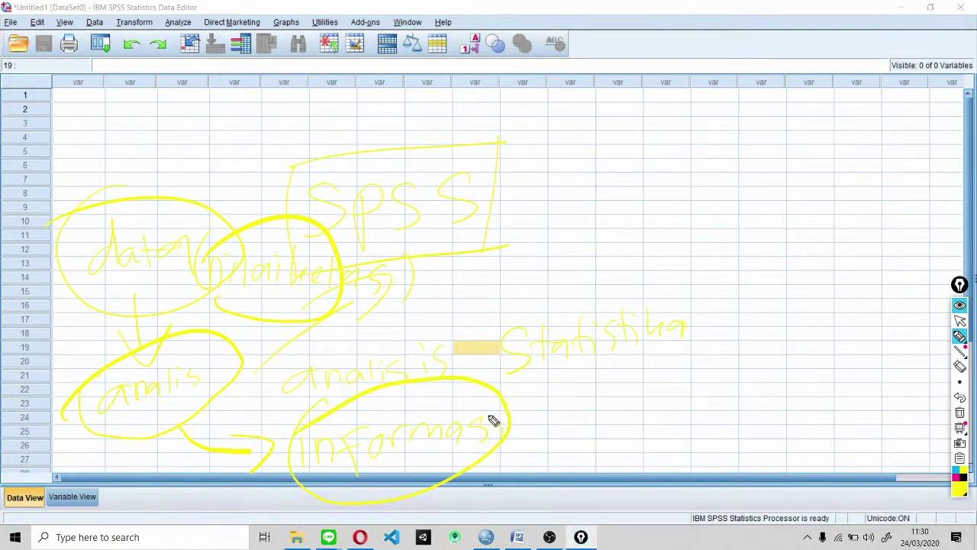
Draw an arrow out of the "informasi" note to 1 over 2 with further handwriting beside it, and erase all annotations.
mouse_move(507, 402)
left_mouse_down()
mouse_move(599, 376)
mouse_move(597, 403)
left_mouse_up()
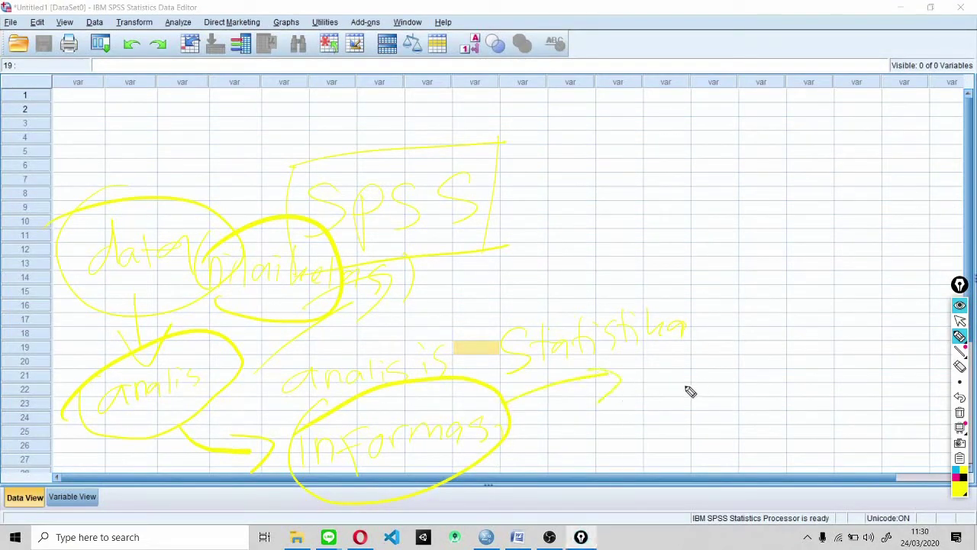
mouse_move(648, 370)
left_mouse_down()
mouse_move(676, 359)
mouse_move(664, 388)
left_mouse_up()
left_click_drag(643, 400, 690, 388)
left_click_drag(661, 422, 695, 434)
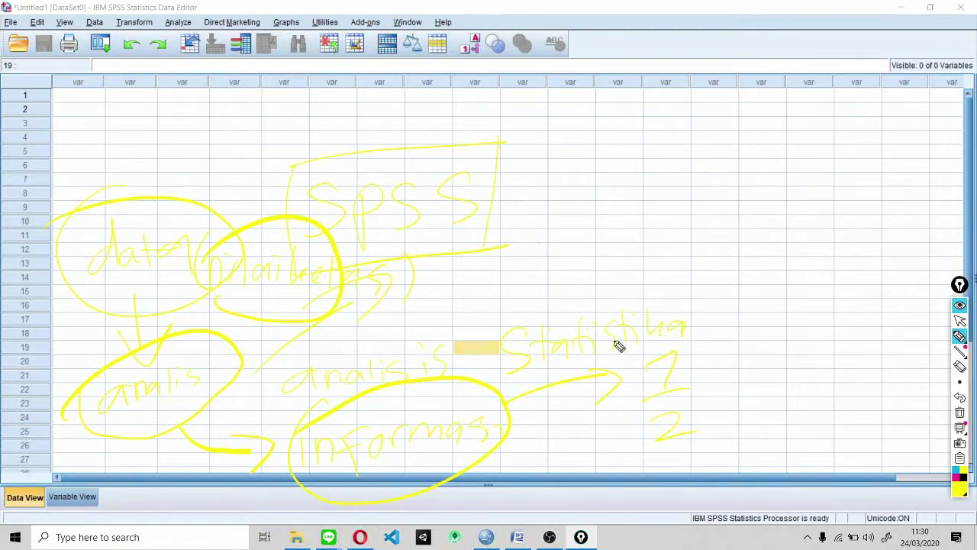
mouse_move(707, 354)
left_mouse_down()
mouse_move(698, 382)
mouse_move(758, 365)
mouse_move(772, 374)
mouse_move(776, 353)
mouse_move(831, 359)
mouse_move(793, 382)
left_mouse_up()
mouse_move(856, 356)
left_mouse_down()
mouse_move(864, 372)
mouse_move(912, 374)
left_mouse_up()
key("ctrl+shift+7")
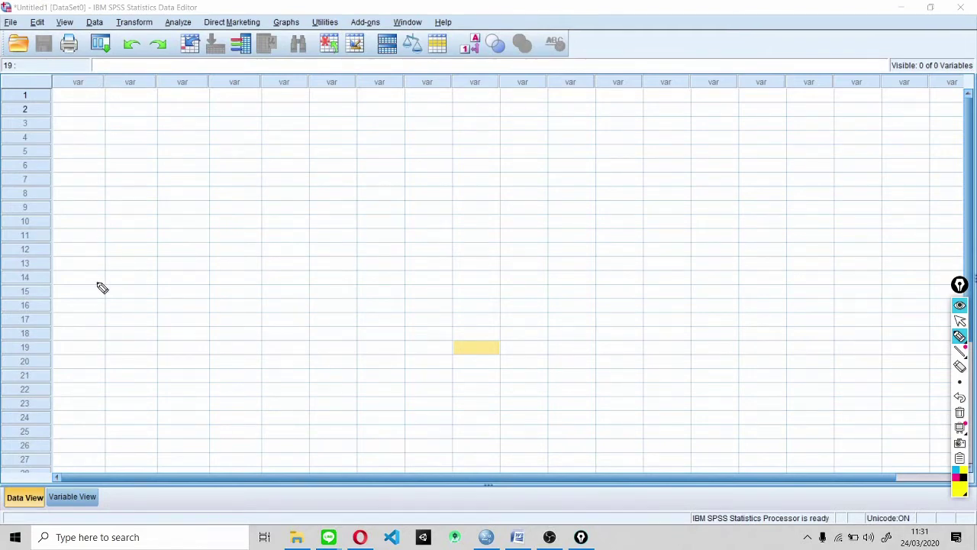
Sketch vertical and horizontal strokes over the first columns and rows of the data grid, and erase them.
left_click_drag(98, 98, 100, 194)
left_click_drag(157, 95, 157, 256)
left_click_drag(206, 147, 204, 269)
left_click_drag(239, 145, 227, 267)
left_click_drag(86, 102, 405, 112)
left_click_drag(67, 132, 394, 151)
left_click_drag(69, 200, 336, 202)
key("ctrl+shift+7")
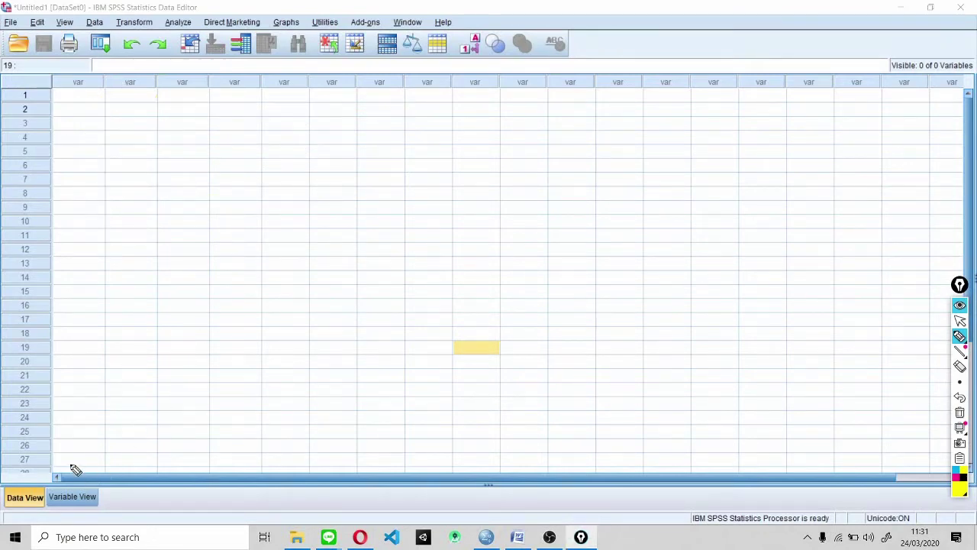
Compare Data View and Variable View, circling the view selectors and the first variable rows, and return to an annotation-free Data View.
left_click_drag(28, 460, 13, 480)
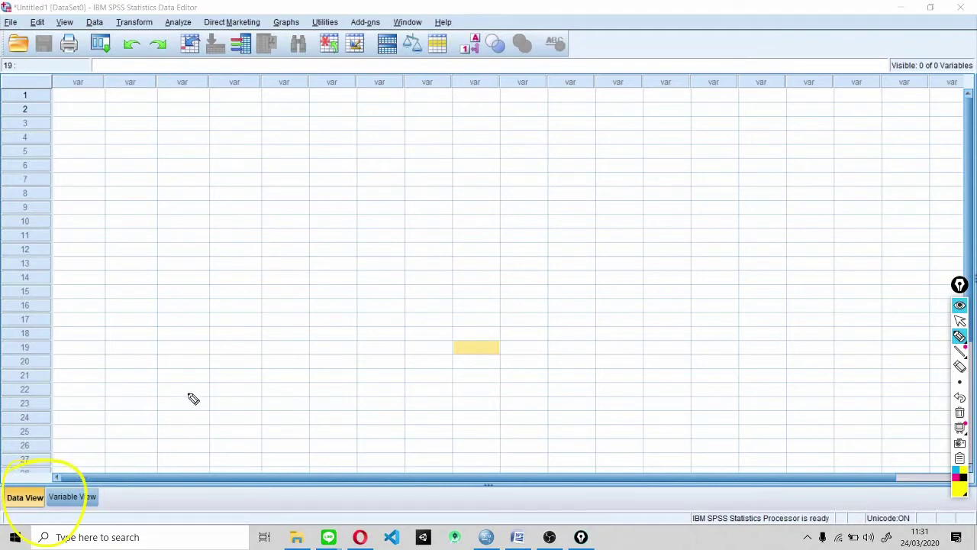
key("ctrl+shift+1")
left_click(72, 497)
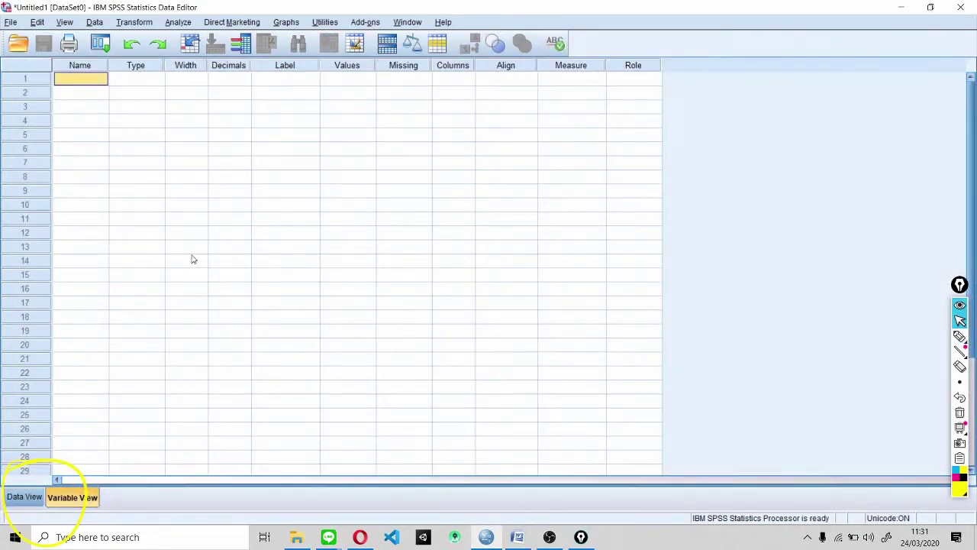
key("ctrl+shift+2")
mouse_move(81, 72)
left_mouse_down()
mouse_move(224, 174)
mouse_move(84, 42)
left_mouse_up()
key("ctrl+shift+1")
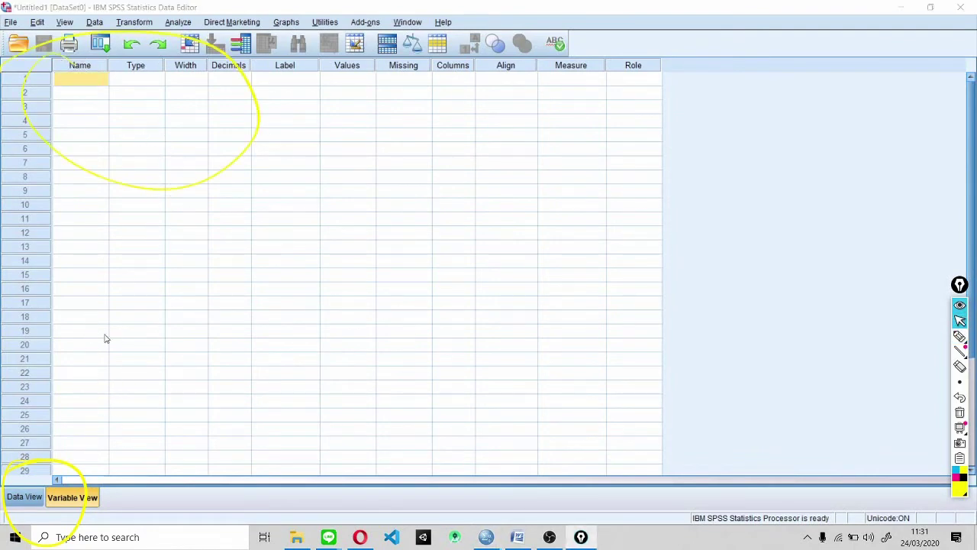
left_click(23, 500)
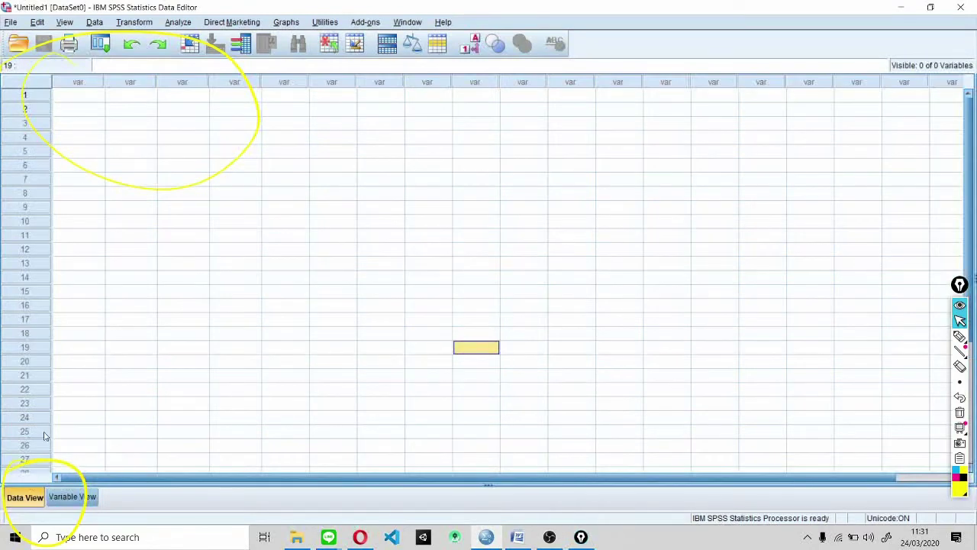
key("ctrl+shift+7")
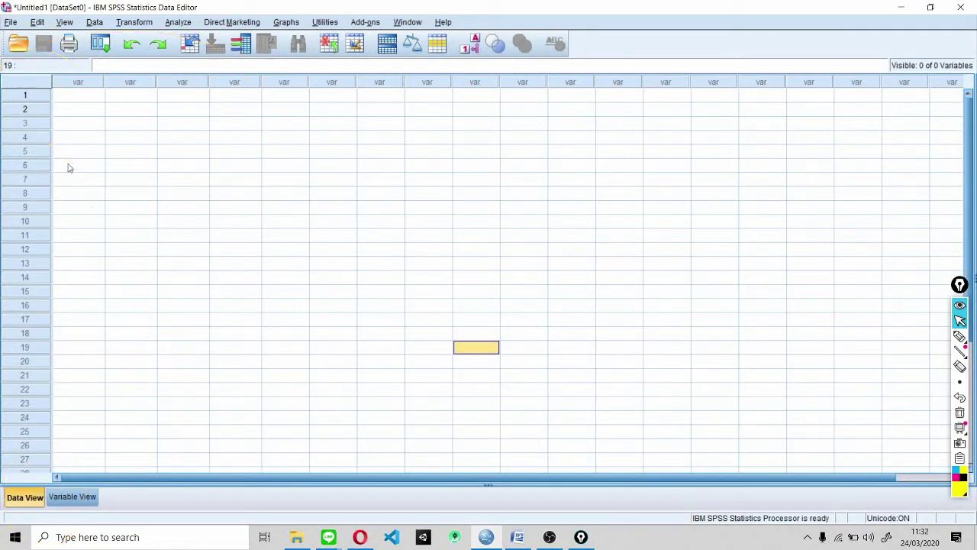
Select the first data column and mark the first four columns with vertical pen strokes.
left_click(86, 96)
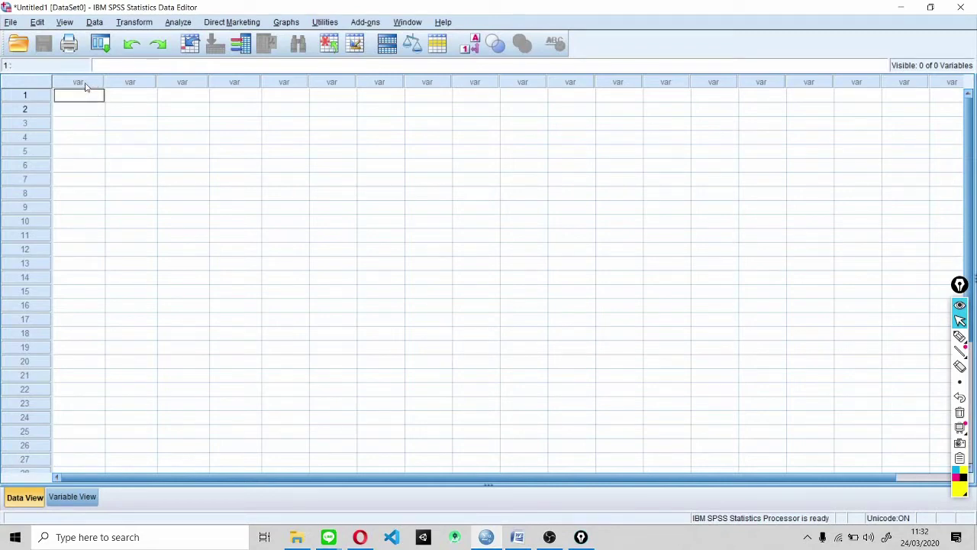
left_click(82, 84)
key("ctrl+shift+2")
mouse_move(80, 95)
left_mouse_down()
mouse_move(83, 146)
mouse_move(89, 113)
left_mouse_up()
mouse_move(140, 89)
left_mouse_down()
mouse_move(145, 186)
mouse_move(140, 85)
mouse_move(191, 138)
left_mouse_up()
left_click_drag(243, 86, 232, 175)
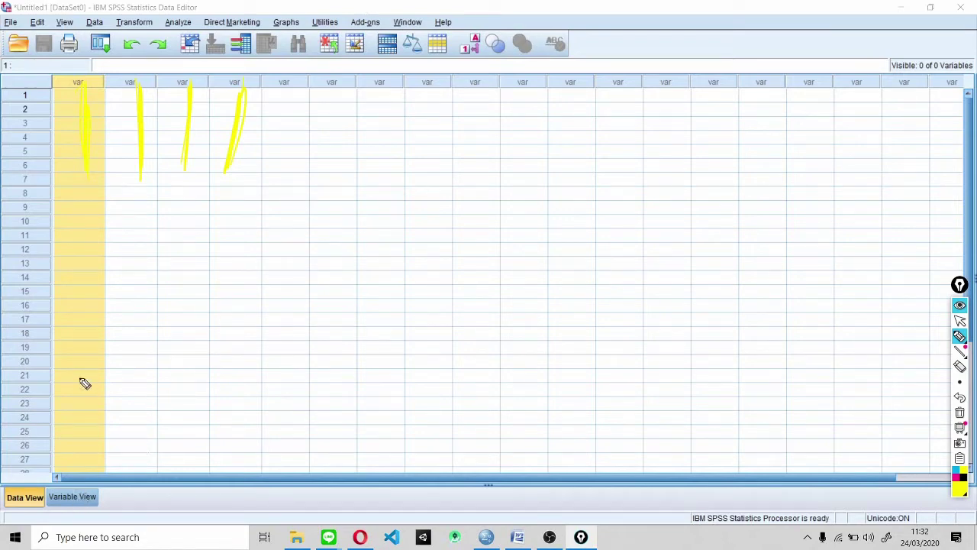
Switch the data editor to Variable View and erase the pen strokes.
key("ctrl+F1")
left_click(72, 497)
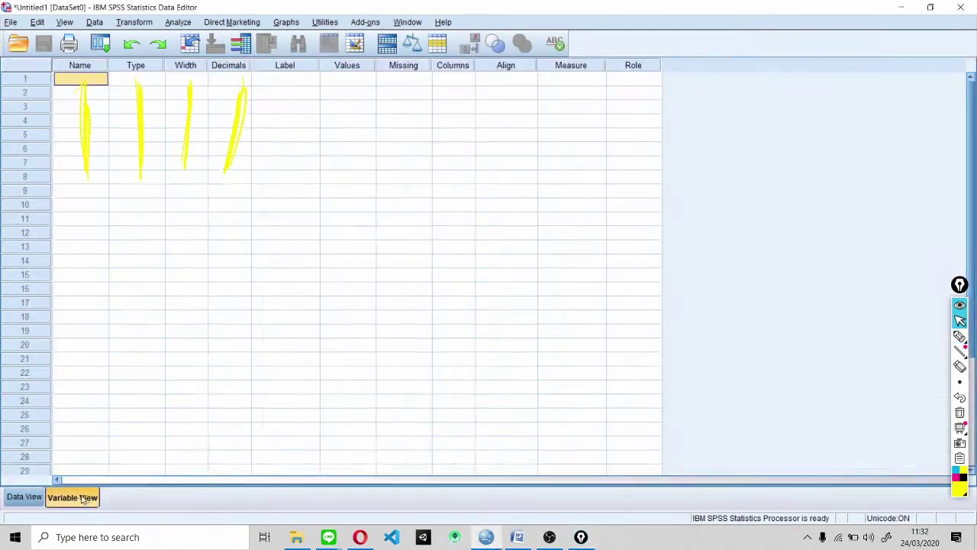
key("ctrl+shift+7")
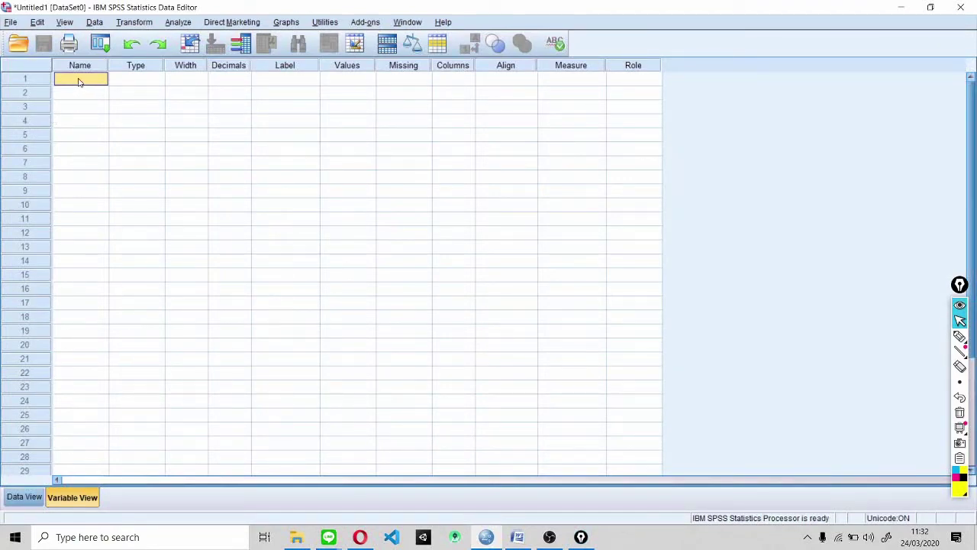
Mark the first two variable rows with horizontal pen strokes and erase them.
key("ctrl+F1")
mouse_move(93, 79)
left_mouse_down()
mouse_move(247, 74)
mouse_move(409, 87)
left_mouse_up()
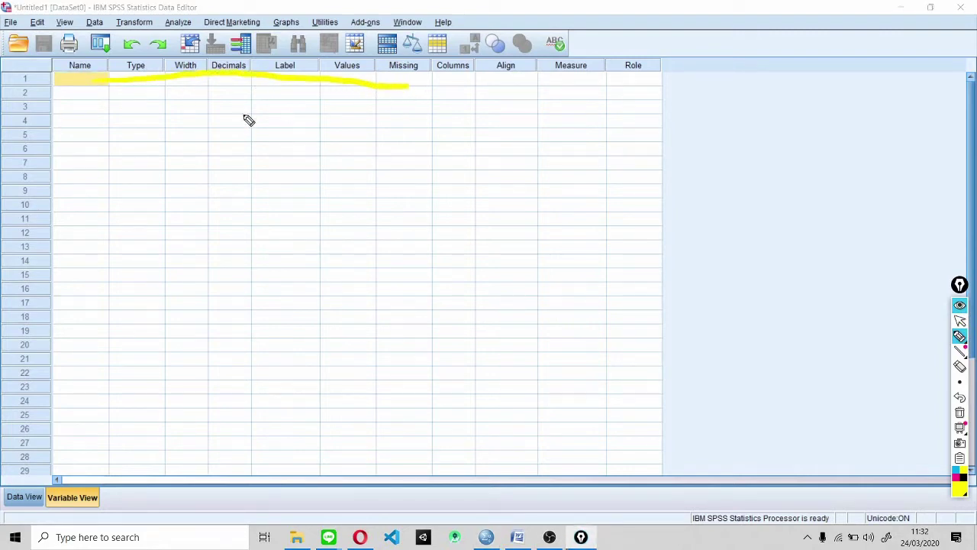
left_click_drag(86, 96, 312, 95)
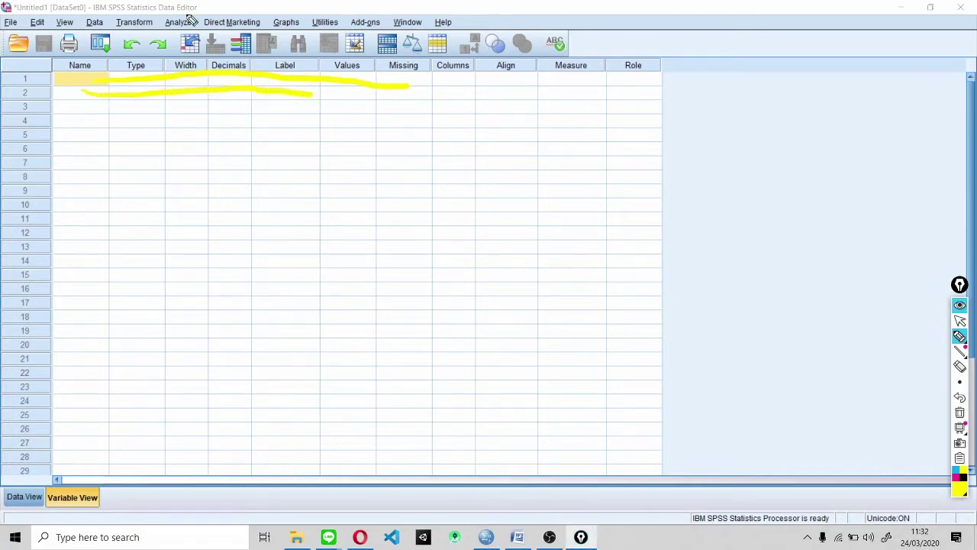
key("ctrl+shift+7")
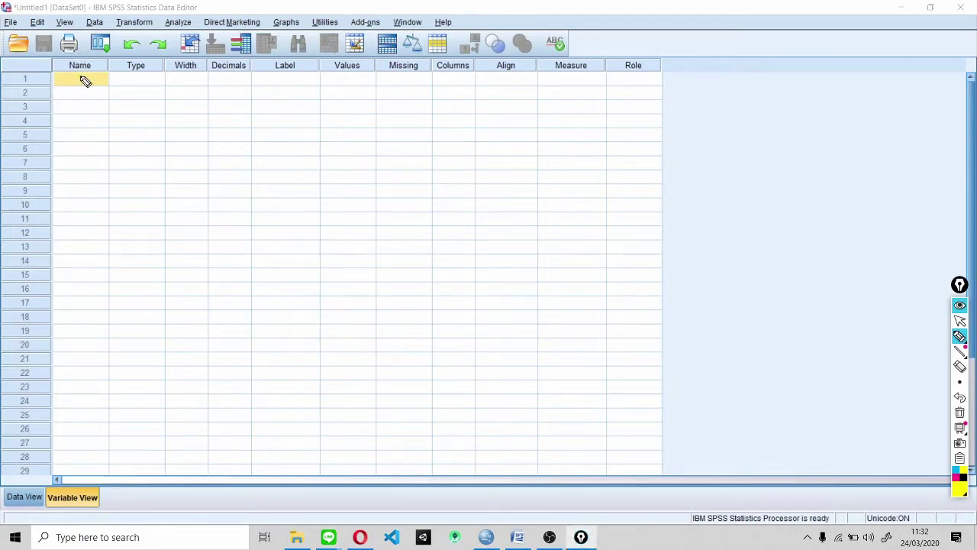
Name the first two variables nama and usia in Variable View.
key("ctrl+shift+1")
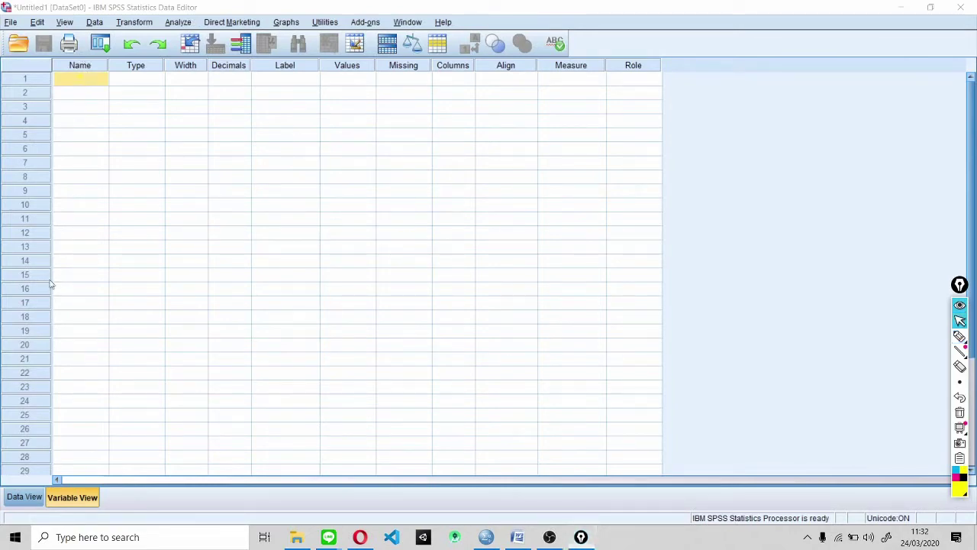
left_click(89, 80)
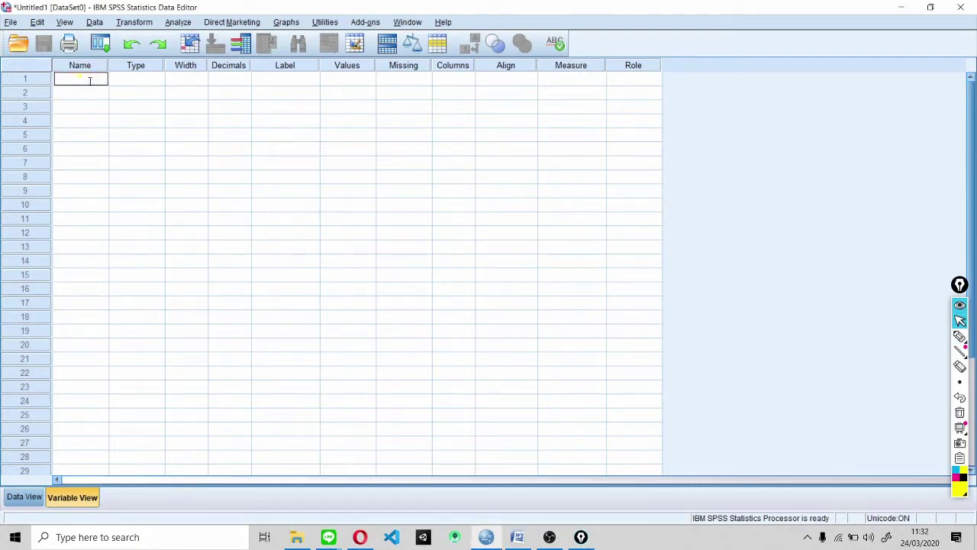
left_click(88, 95)
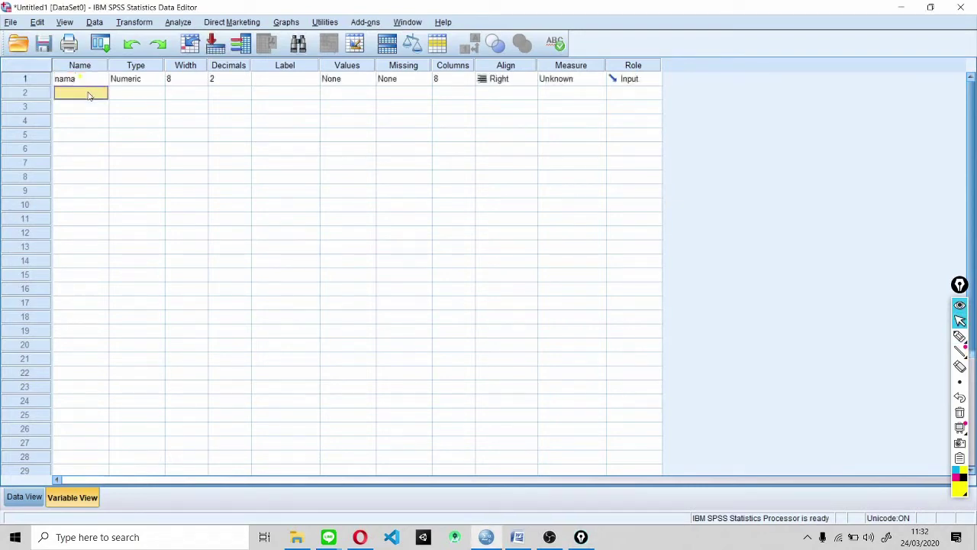
type("usia")
Try to name the third variable "jenis kelamin" with a space.
left_click(88, 110)
left_click(88, 111)
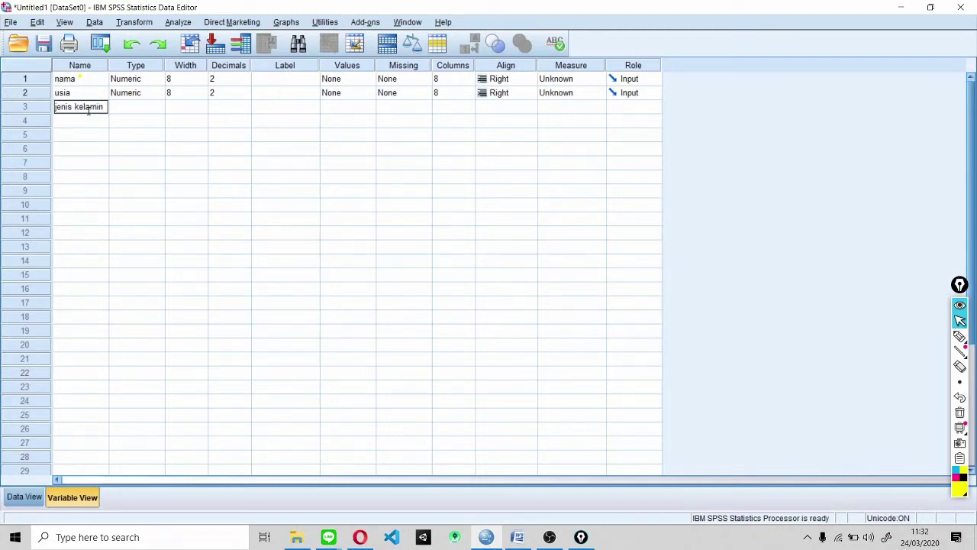
left_click(89, 129)
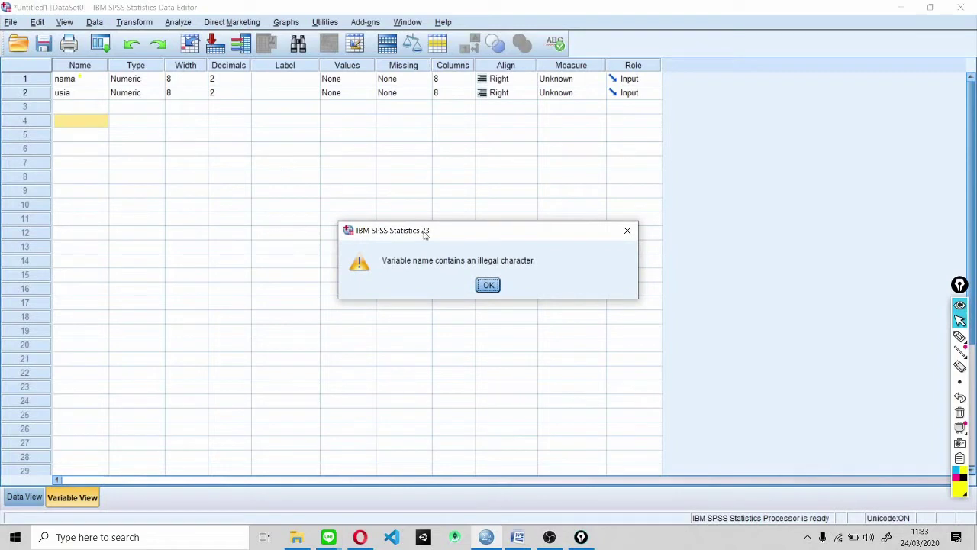
left_click(489, 285)
Name the third variable jenis_kelamin and the fourth variable nilai.
left_click(82, 109)
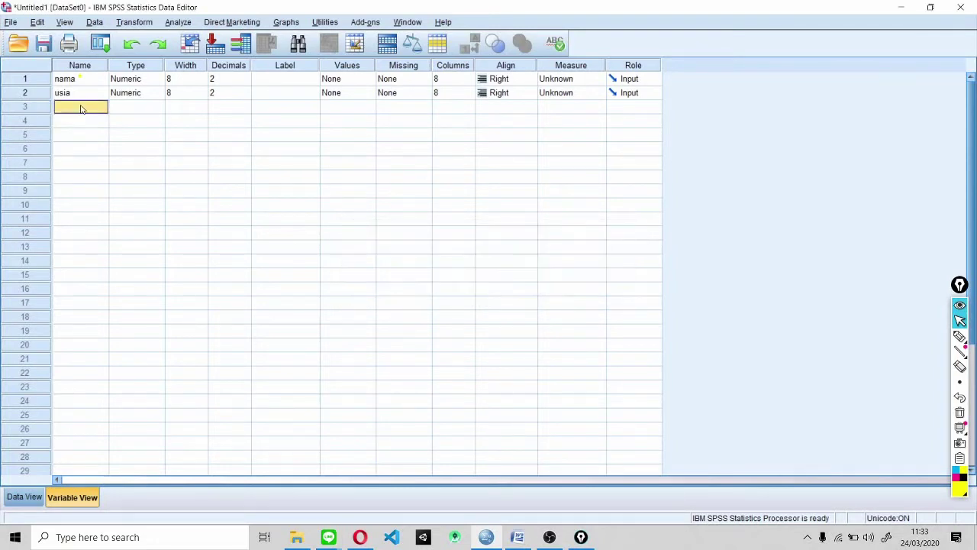
type("jenis_kelamin")
left_click(77, 124)
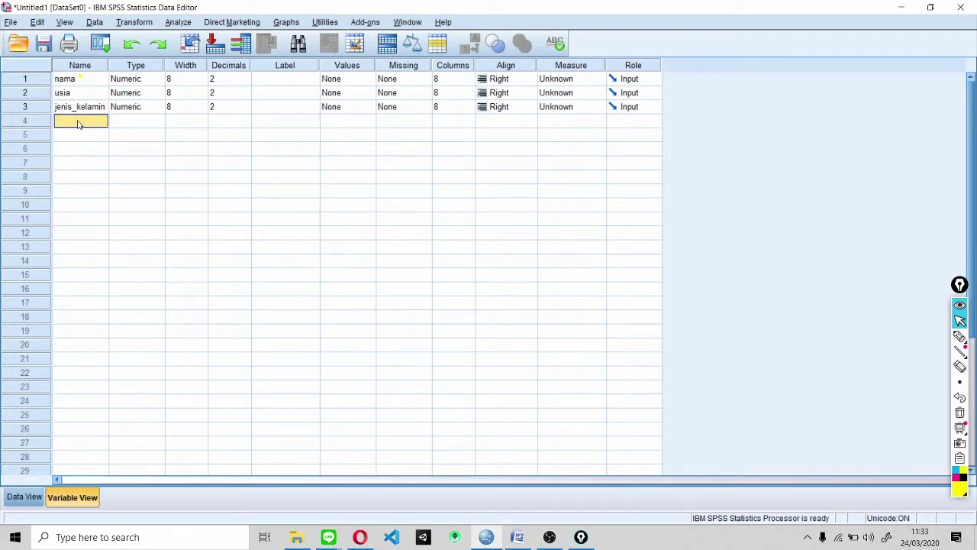
type("nilai")
left_click(82, 167)
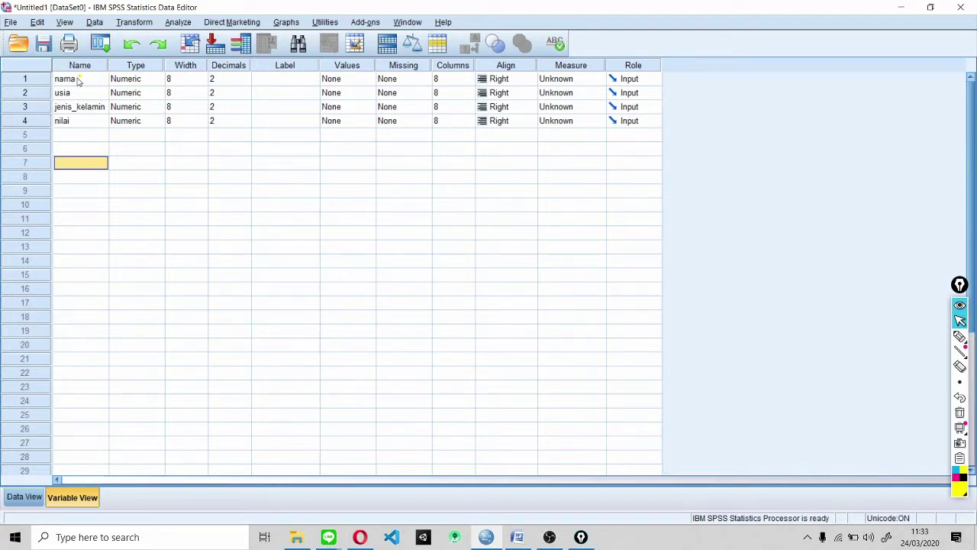
Mark the four variable names nama, usia, jenis_kelamin and nilai with short yellow pen strokes.
key("ctrl+shift+3")
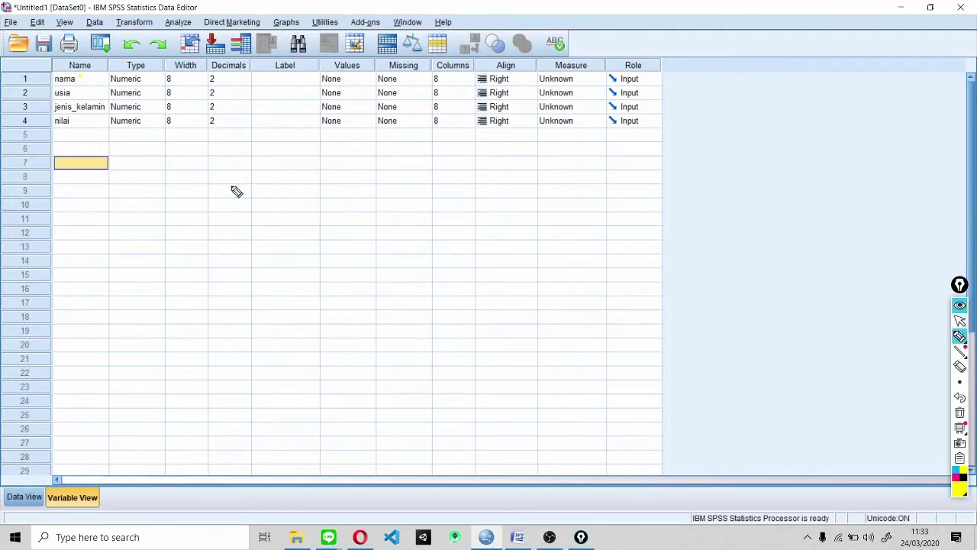
left_click_drag(96, 80, 162, 99)
left_click_drag(91, 125, 120, 123)
key("ctrl+shift+2")
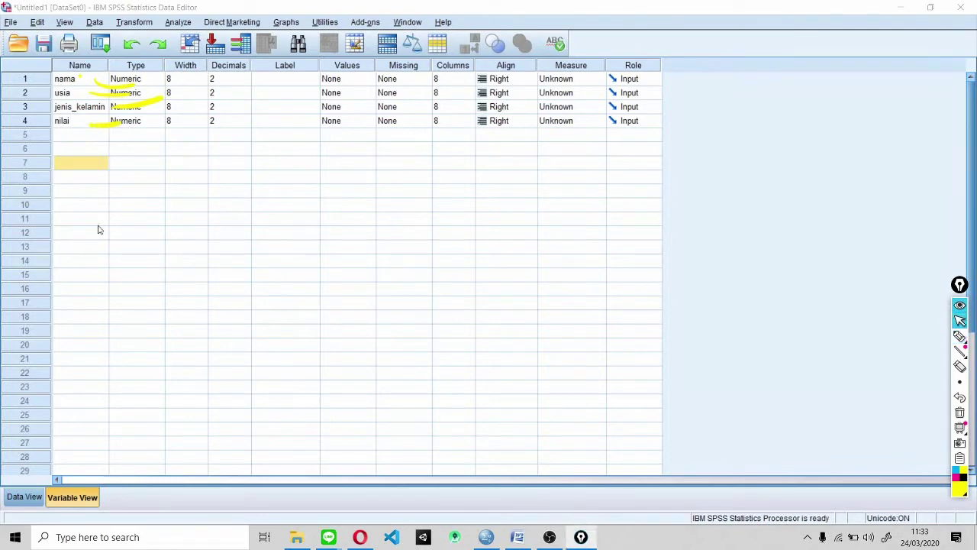
Widen the nama column slightly in Data View and return to Variable View.
left_click(23, 499)
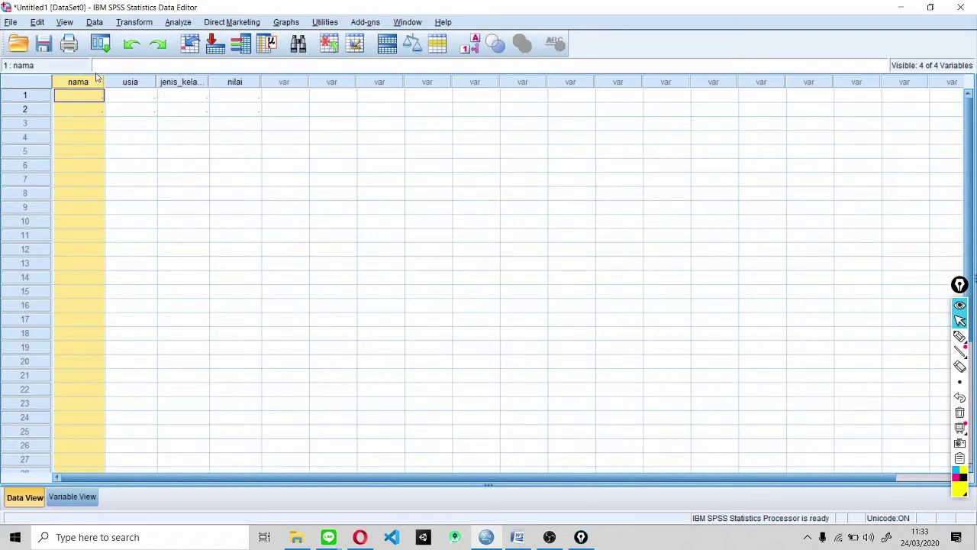
left_click_drag(104, 82, 111, 83)
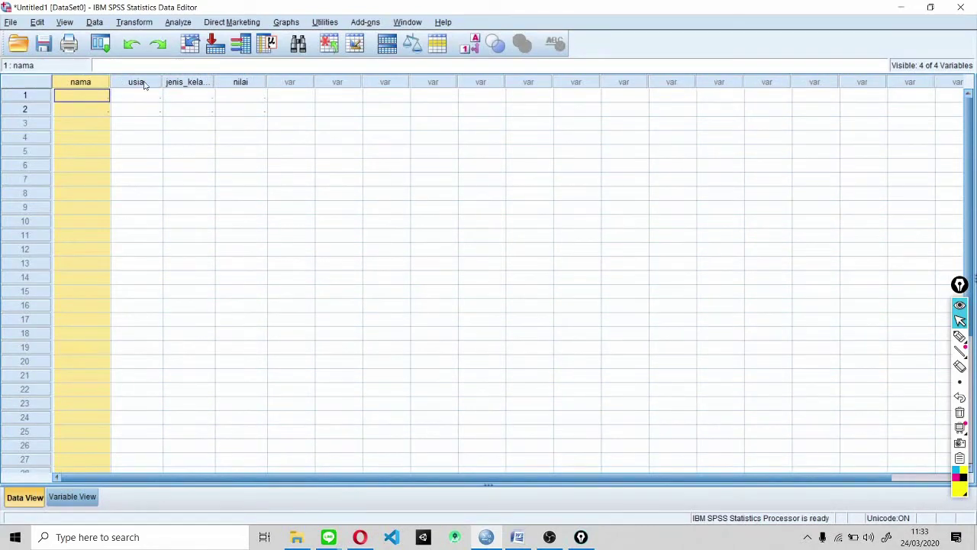
key("ctrl+shift+3")
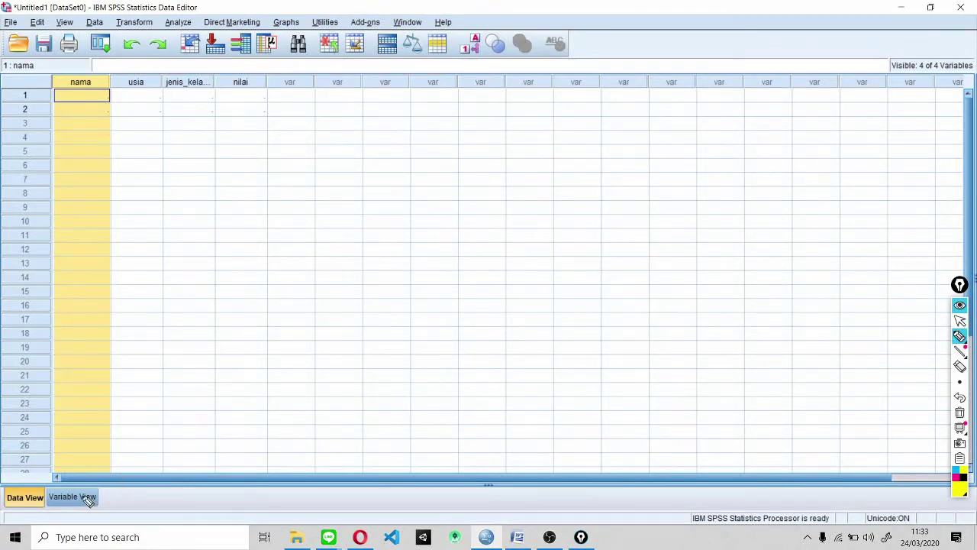
key("ctrl+shift+2")
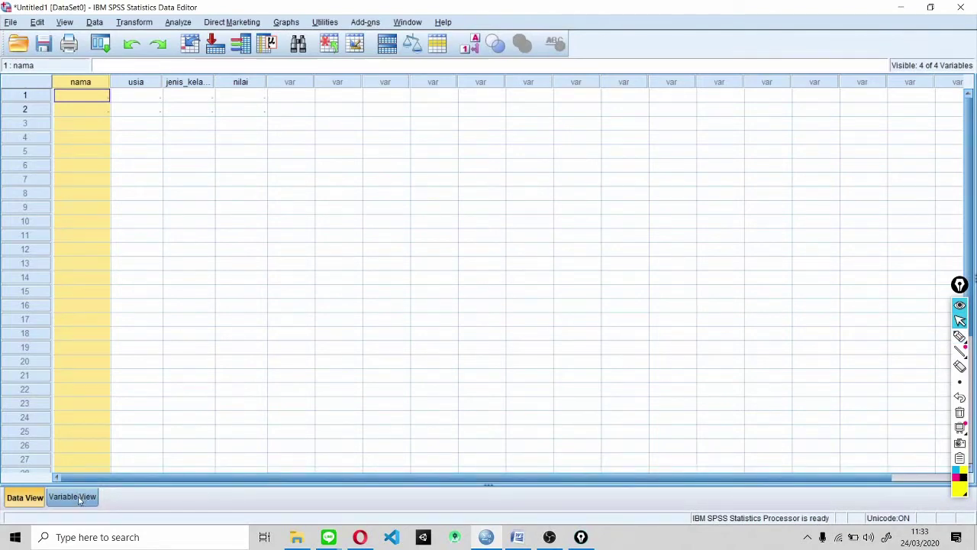
left_click(72, 497)
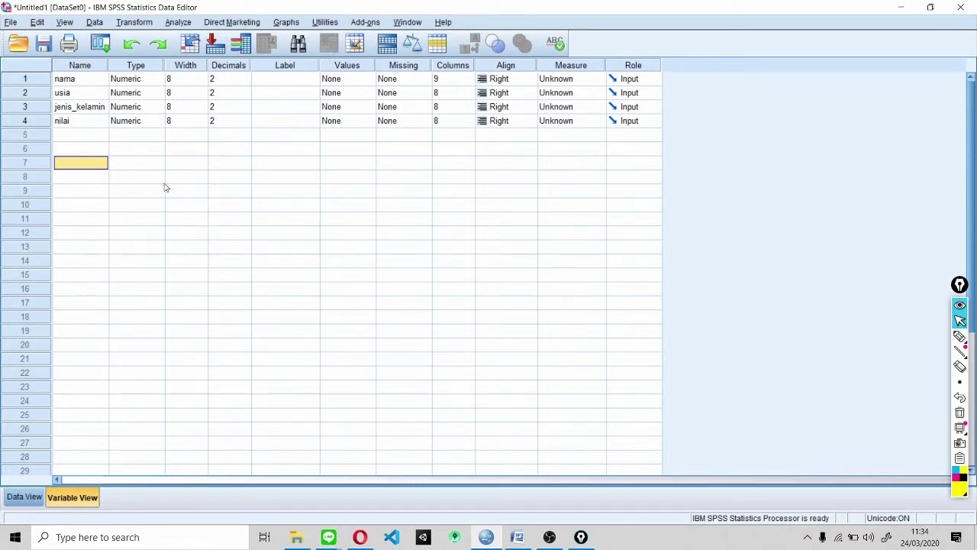
Open the Variable Type settings for the nama variable.
key("ctrl+shift+3")
key("ctrl+shift+2")
double_click(162, 82)
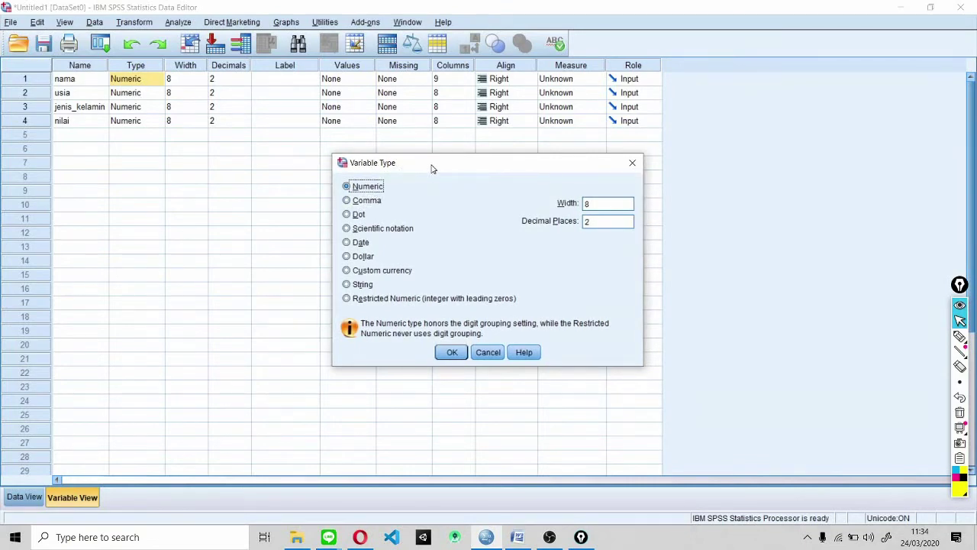
left_click_drag(432, 168, 400, 154)
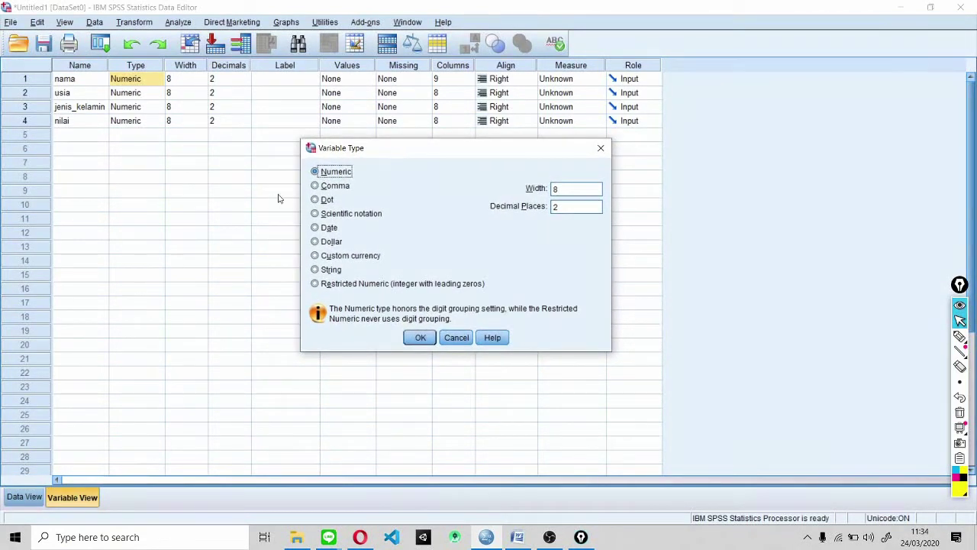
Mark the variable type options from Numeric to Restricted Numeric with yellow pen strokes.
key("ctrl+shift+3")
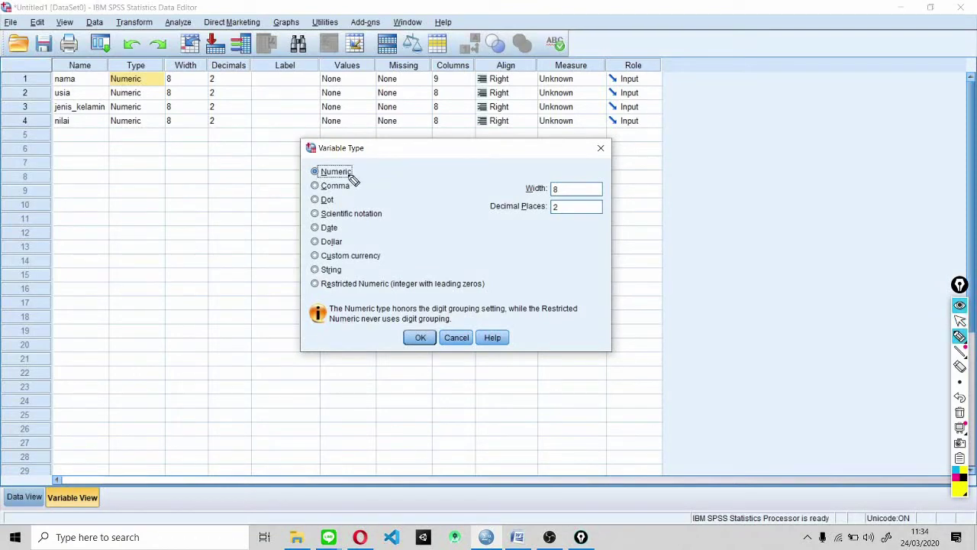
left_click_drag(379, 176, 397, 173)
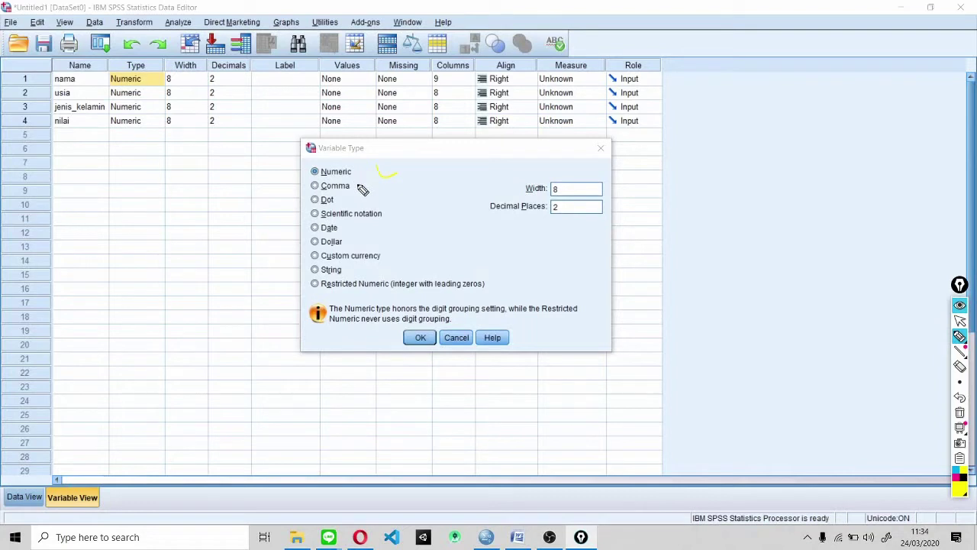
left_click_drag(384, 187, 369, 198)
left_click_drag(352, 199, 373, 206)
left_click_drag(389, 213, 419, 219)
mouse_move(427, 208)
left_mouse_down()
mouse_move(427, 221)
mouse_move(434, 202)
mouse_move(430, 222)
left_mouse_up()
left_click_drag(351, 228, 376, 226)
left_click_drag(356, 241, 377, 241)
left_click_drag(383, 256, 406, 246)
key("ctrl+F1")
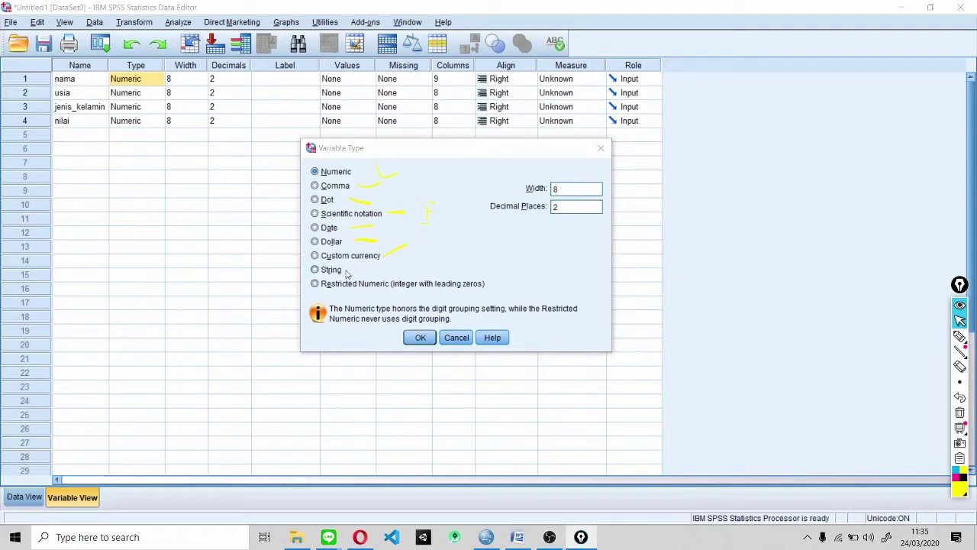
key("ctrl+F2")
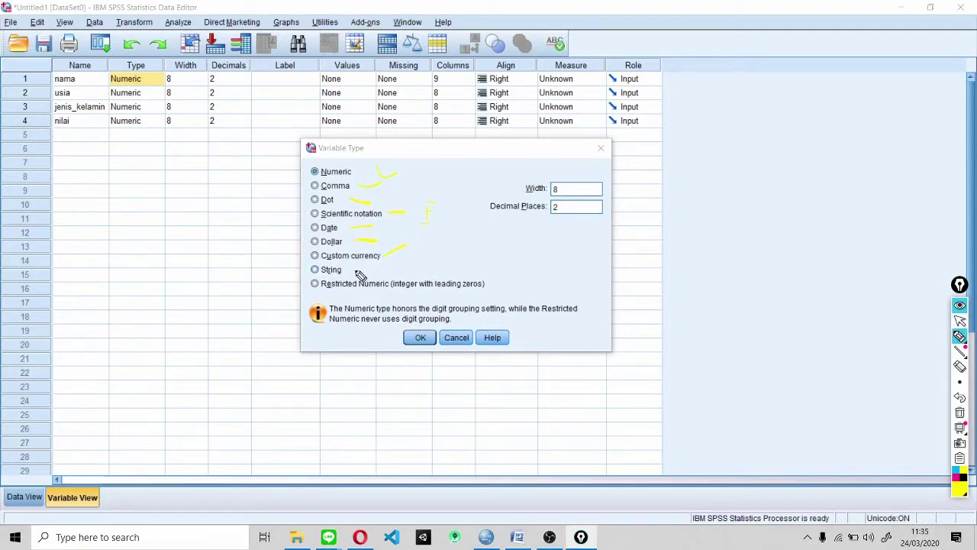
left_click_drag(350, 270, 368, 270)
left_click_drag(497, 281, 524, 281)
key("ctrl+shift+2")
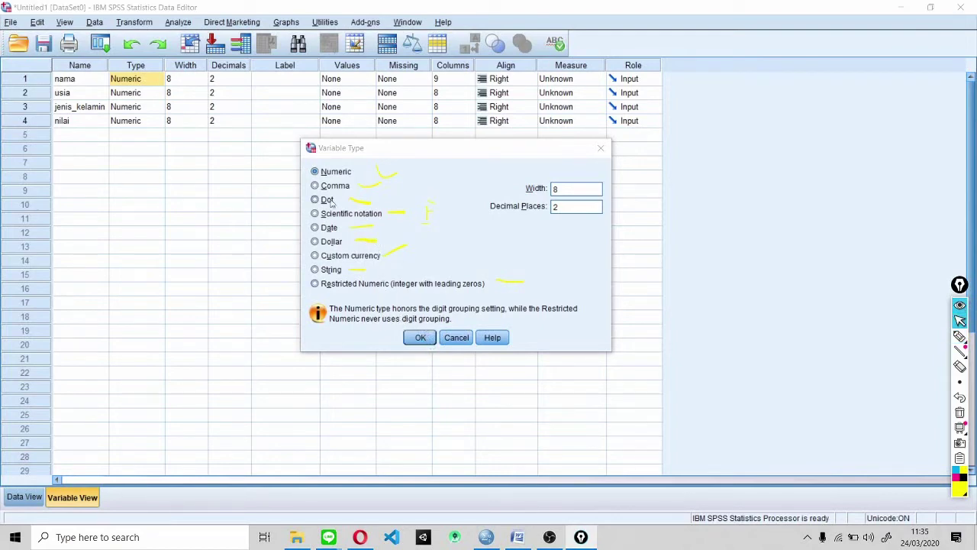
Set the type of nama to String and check the types of jenis_kelamin and nilai.
left_click(316, 270)
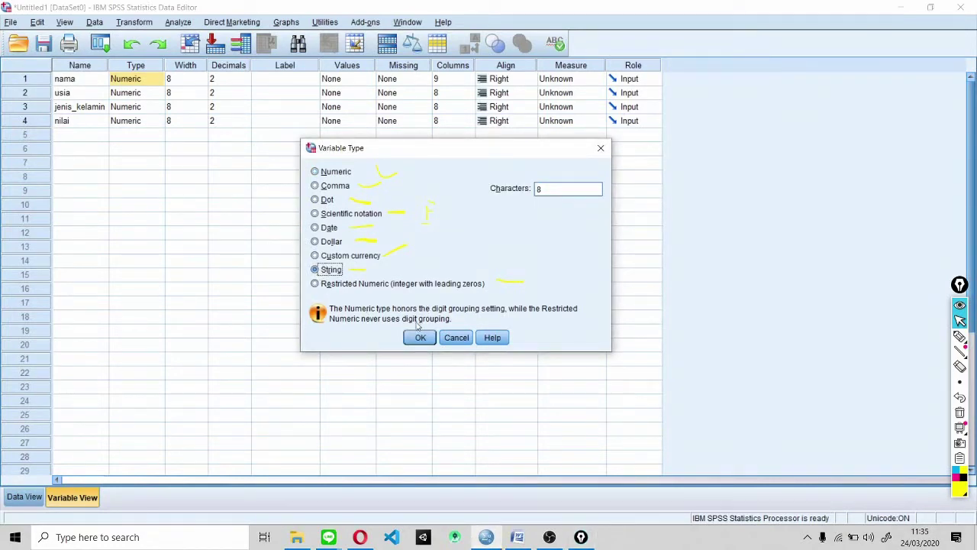
left_click(420, 337)
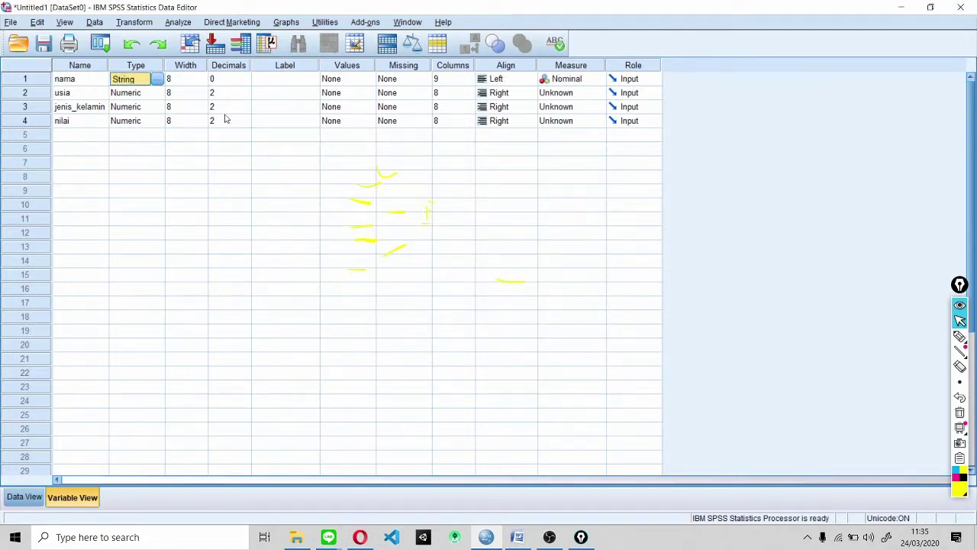
left_click(138, 109)
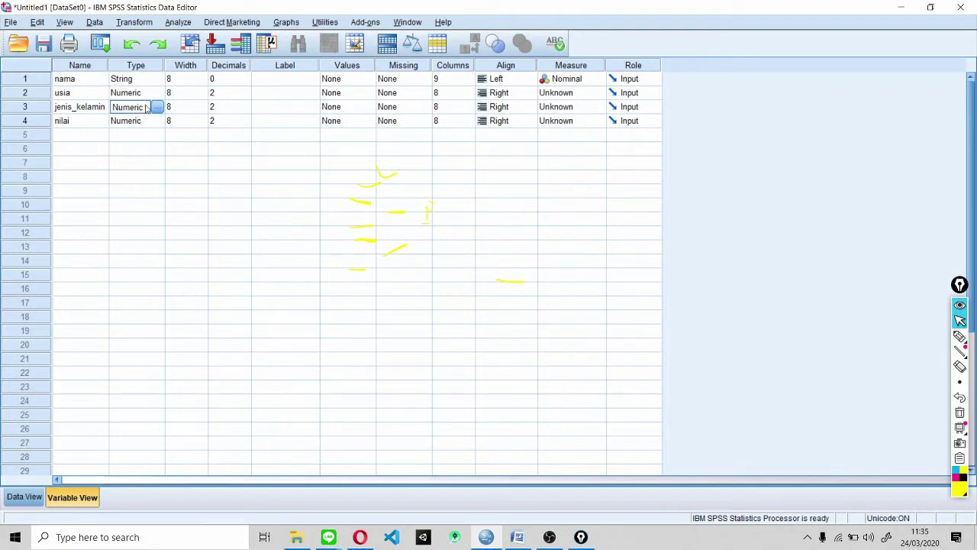
left_click(128, 123)
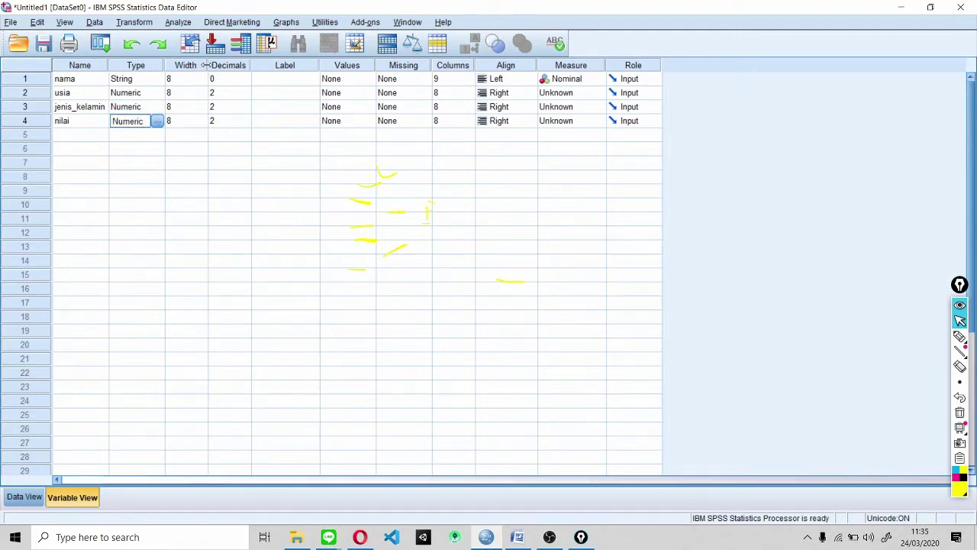
Enter the test text aaaaaaaa in the first nama cell of Data View.
left_click(188, 80)
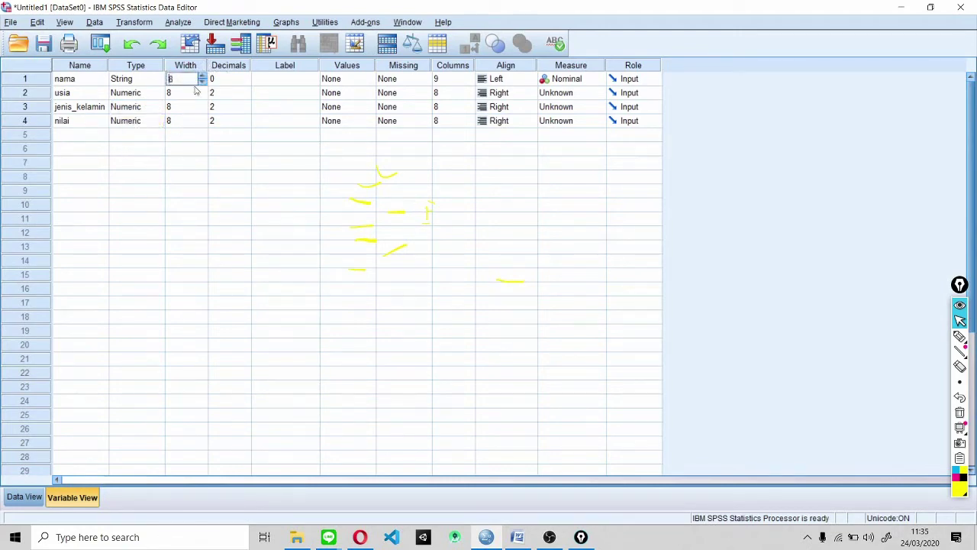
left_click(23, 497)
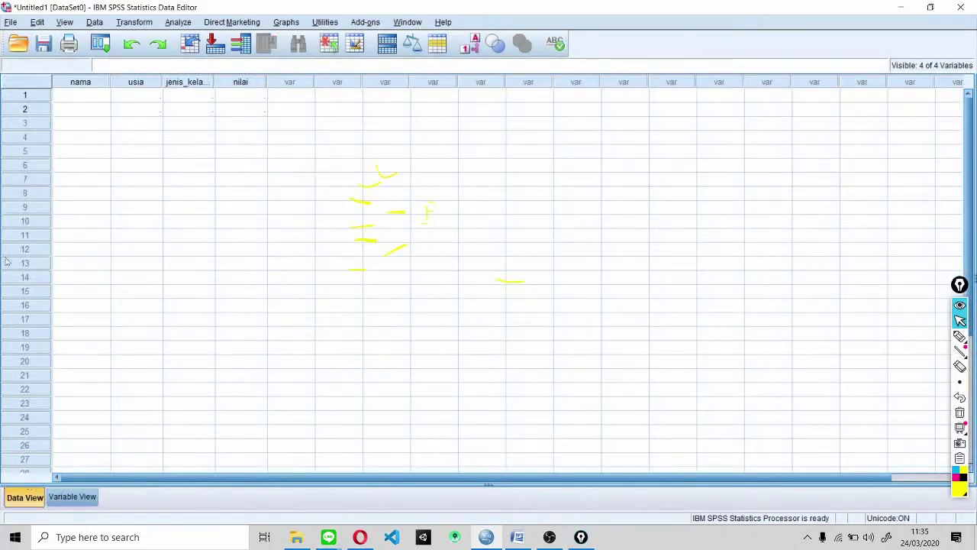
left_click(83, 97)
type("aaaaaaaa")
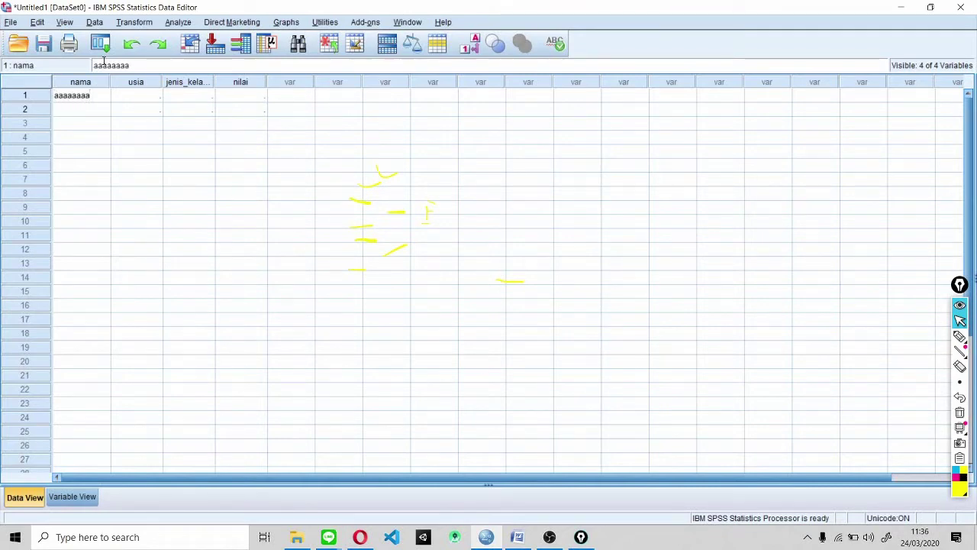
Set the width of the nama variable to 20 in Variable View.
left_click(75, 497)
left_click(181, 79)
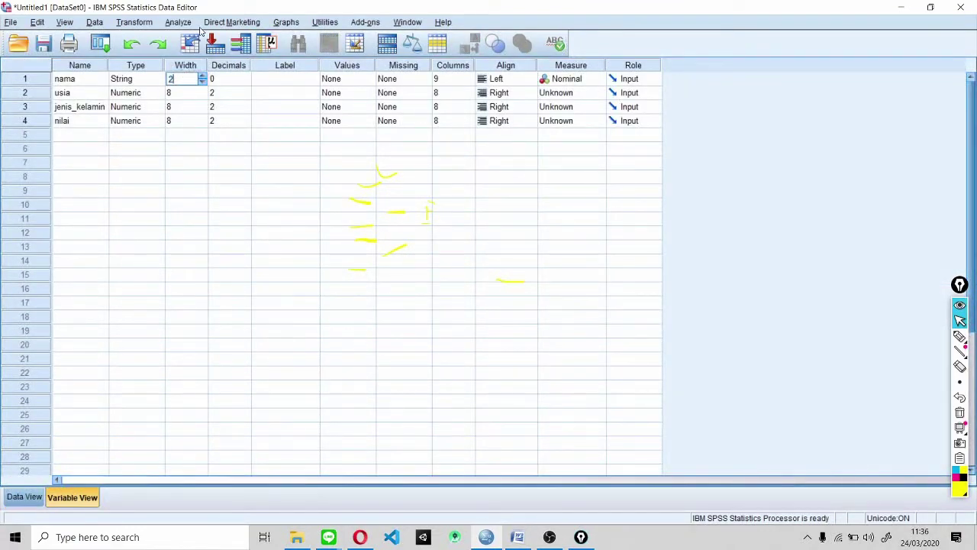
type("20")
Extend the test text in the first nama cell with nine more letters a.
left_click(30, 496)
left_click(101, 97)
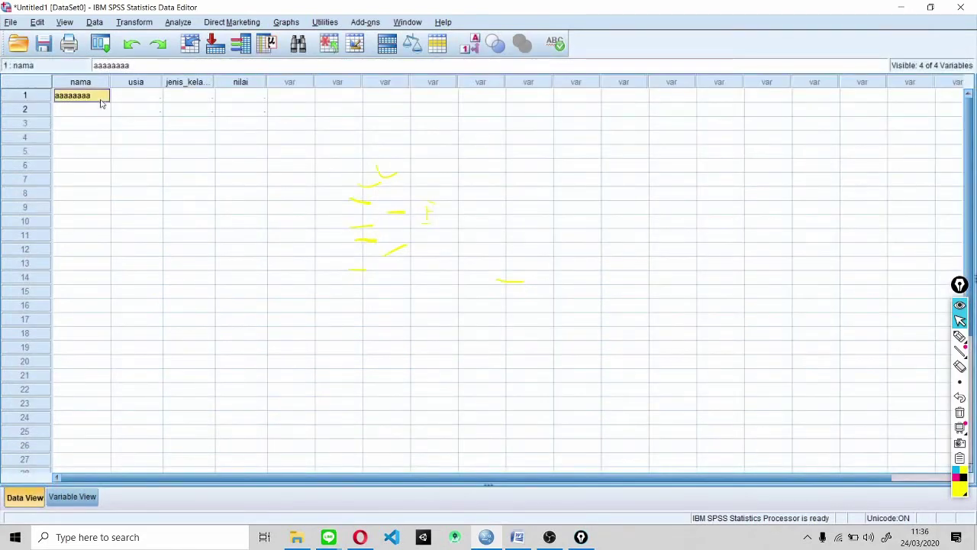
double_click(100, 94)
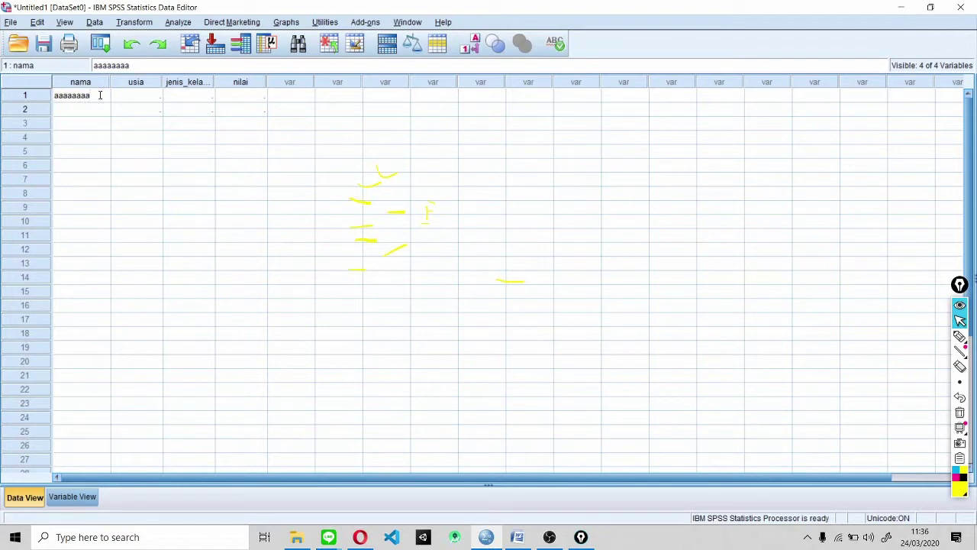
type("aaaaaaaaa")
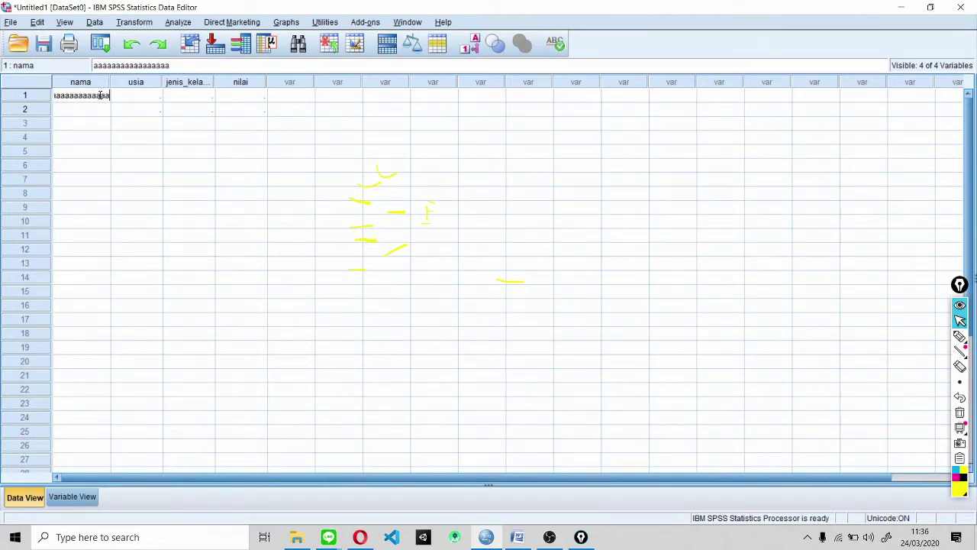
Clear the test text from the first nama cell and return to Variable View.
key("BackSpace")
key("BackSpace")
key("BackSpace")
key("BackSpace")
key("BackSpace")
key("BackSpace")
key("BackSpace")
key("BackSpace")
key("BackSpace")
key("BackSpace")
key("BackSpace")
key("BackSpace")
key("BackSpace")
key("BackSpace")
key("BackSpace")
key("BackSpace")
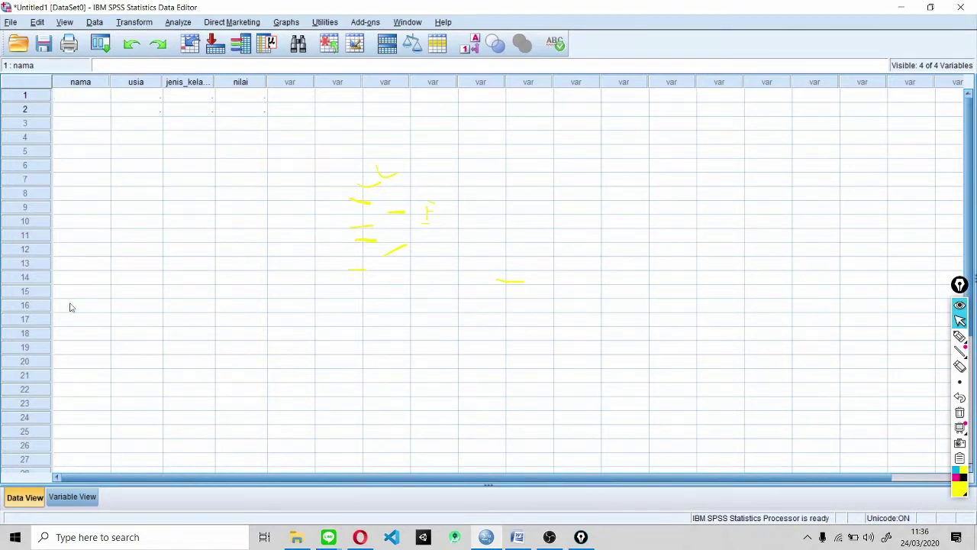
left_click(72, 497)
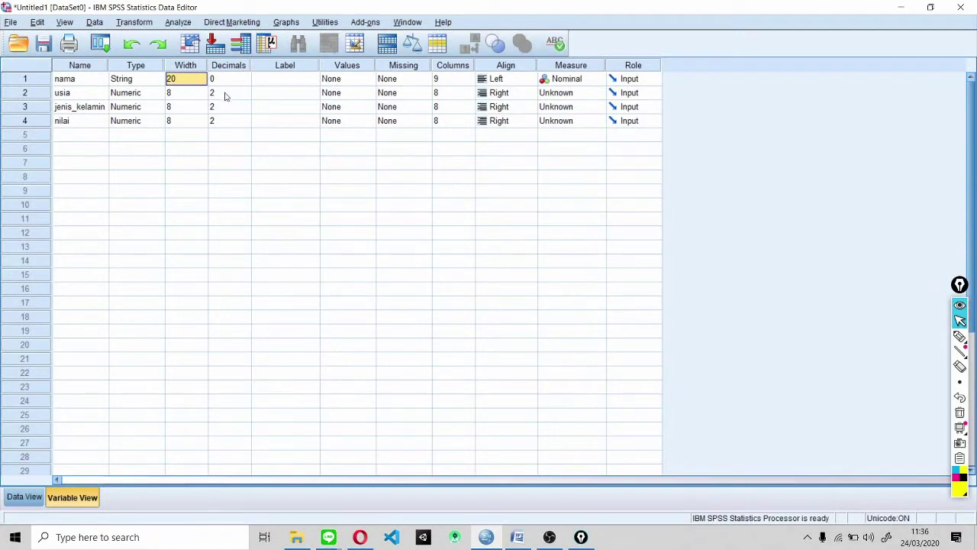
key("ctrl+shift+3")
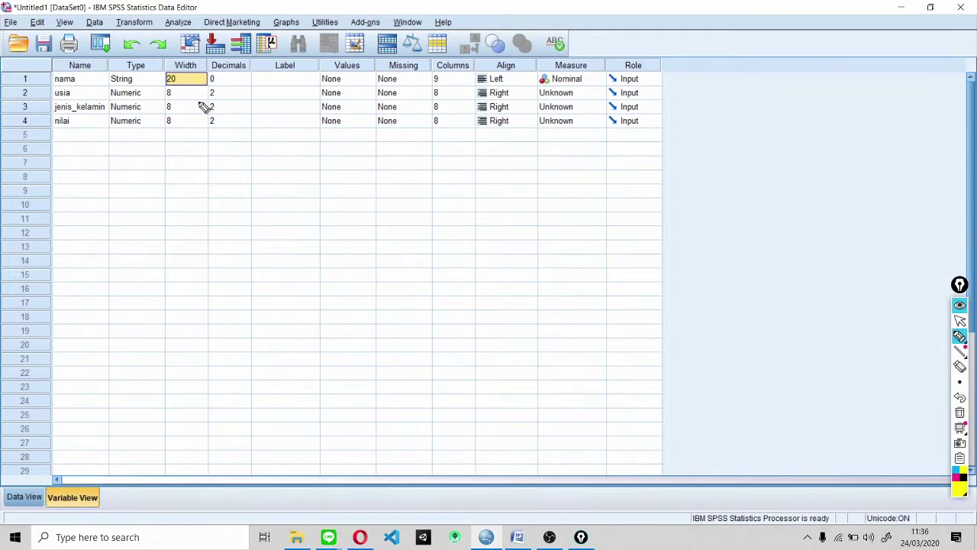
key("ctrl+shift+1")
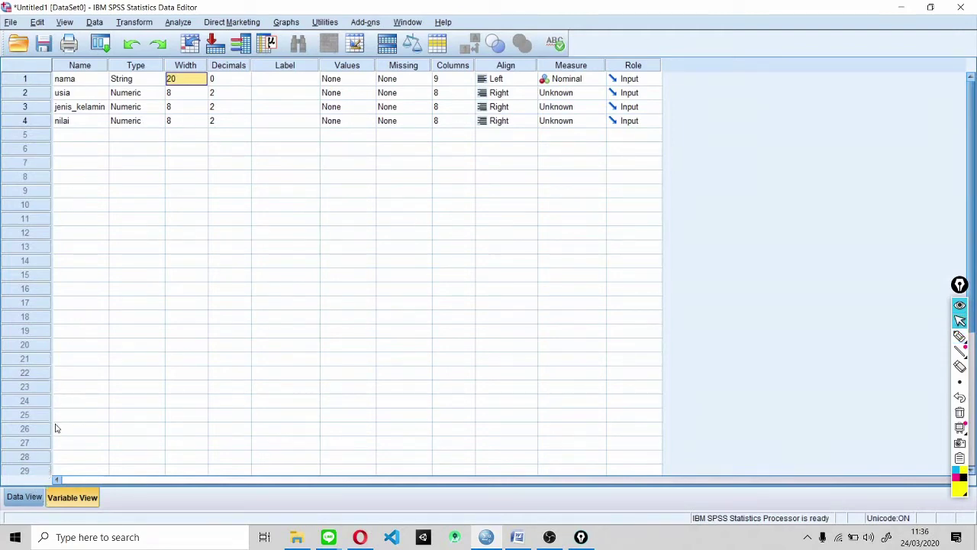
Enter 20 as the first usia value in Data View.
left_click(24, 498)
left_click(133, 95)
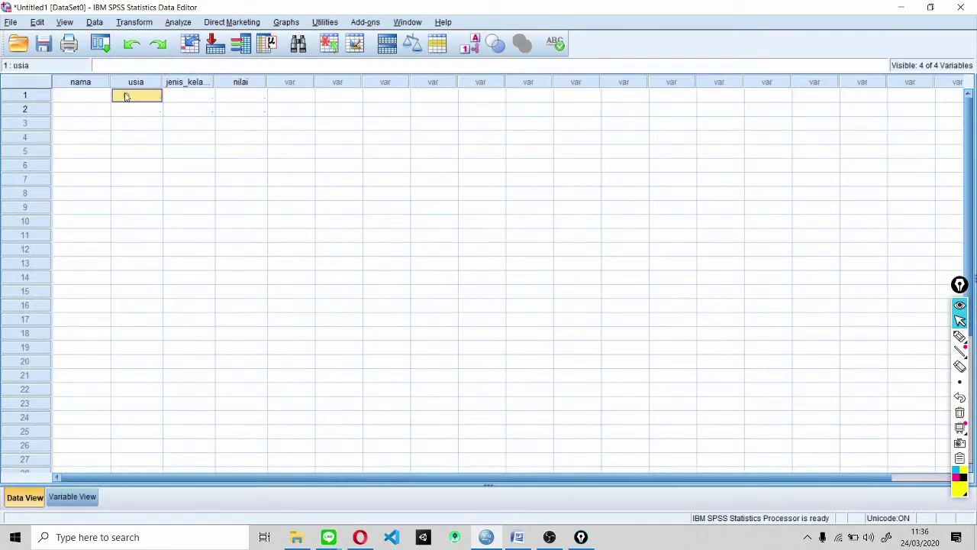
type("20")
left_click(142, 112)
Set the decimals of usia to 0 and check its value in Data View.
left_click(74, 496)
left_click(222, 91)
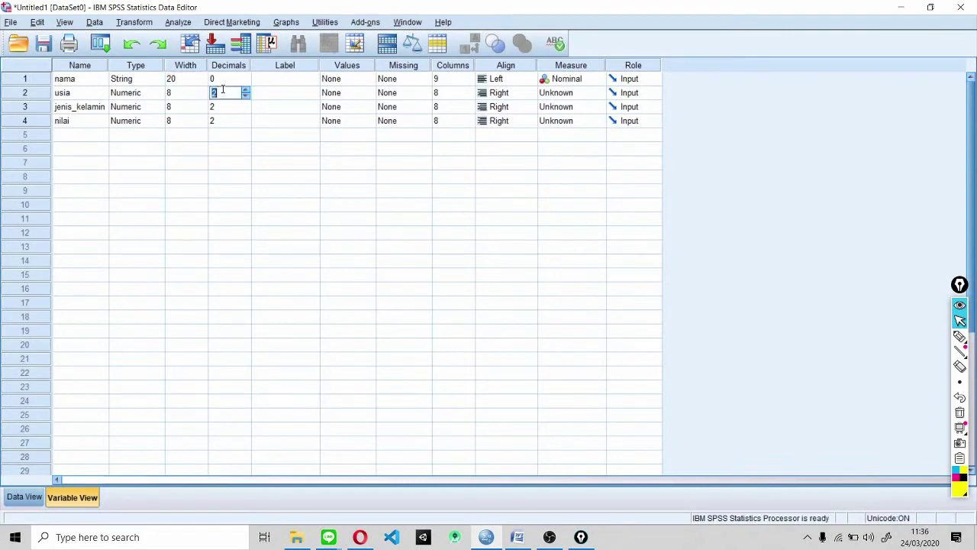
type("0")
left_click(217, 180)
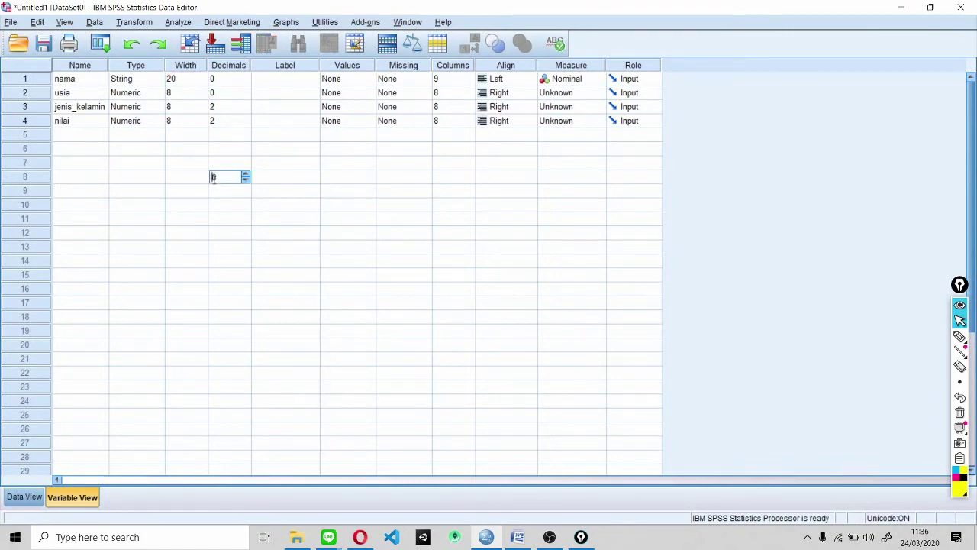
left_click(24, 497)
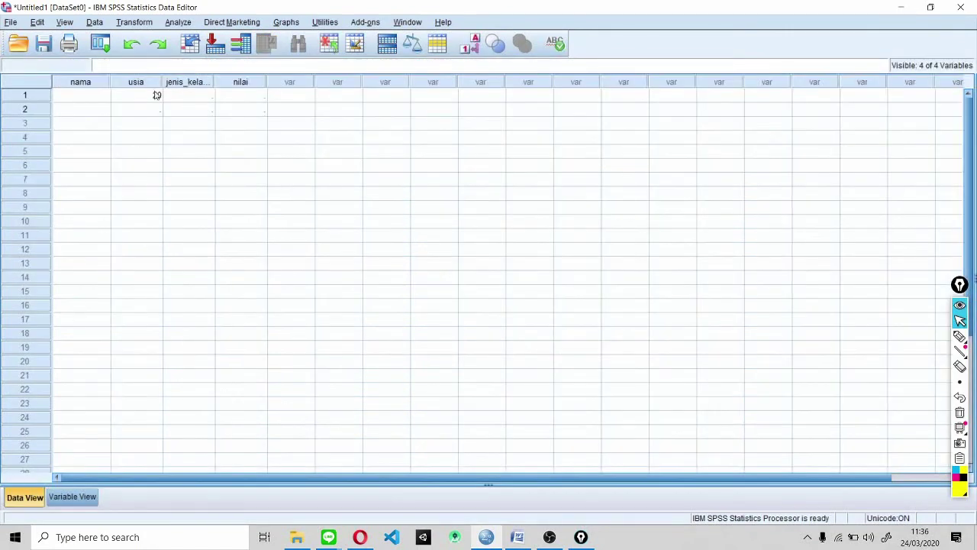
left_click(86, 496)
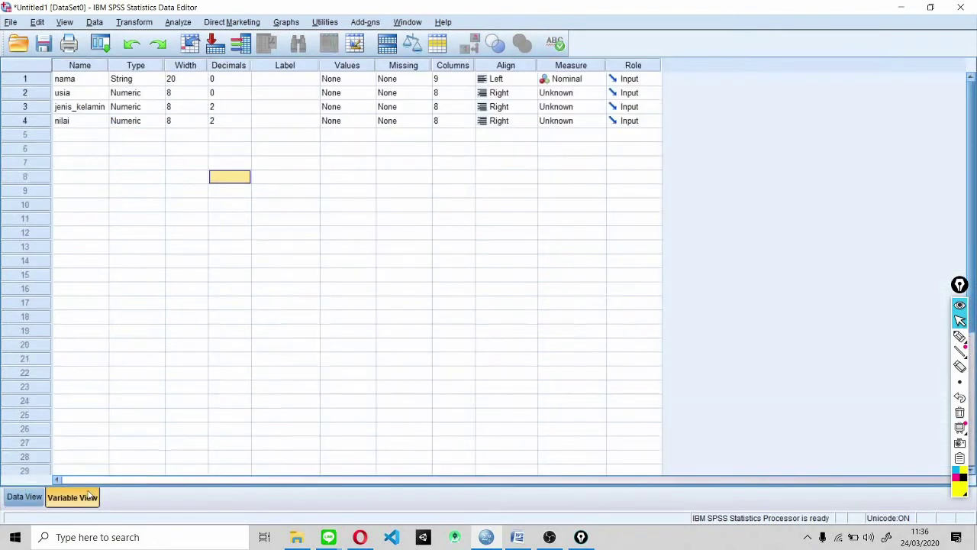
Label the variable nama as "ini variable nama" and usia as "ini variable usia".
left_click(284, 80)
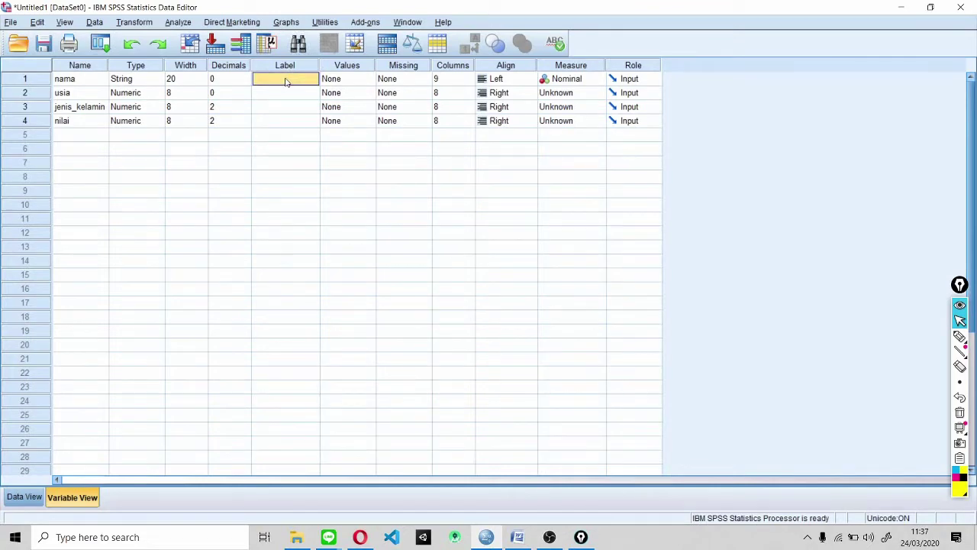
left_click(286, 80)
type("ini variable nama")
left_click(285, 96)
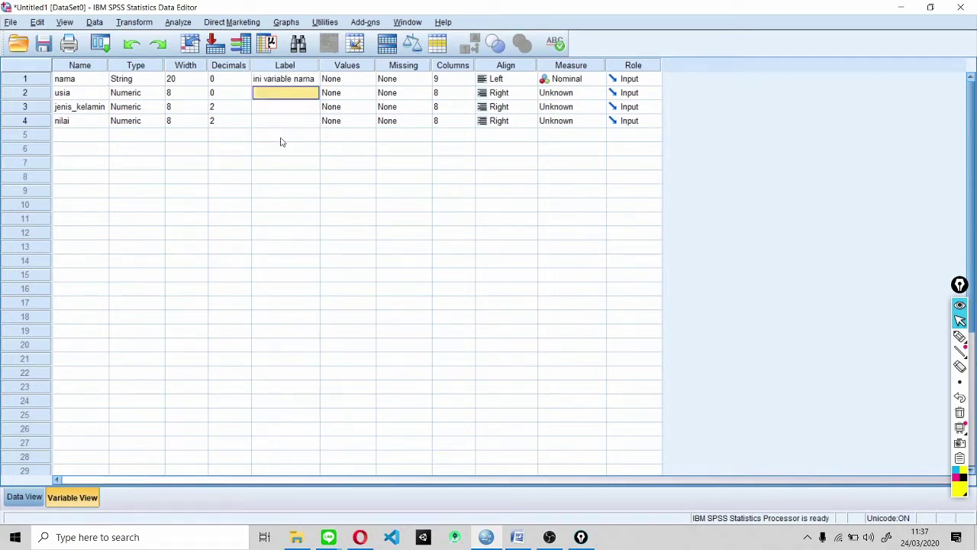
left_click(277, 95)
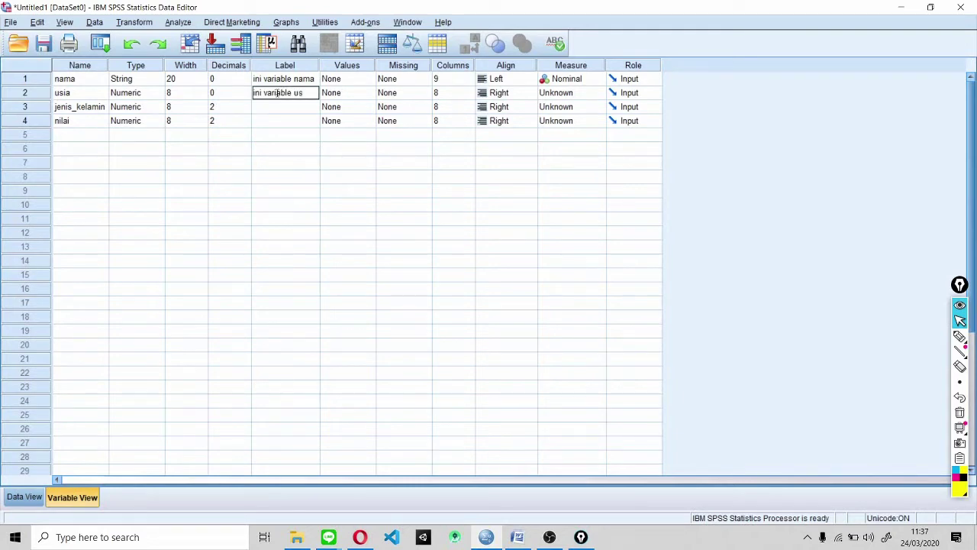
left_click(276, 150)
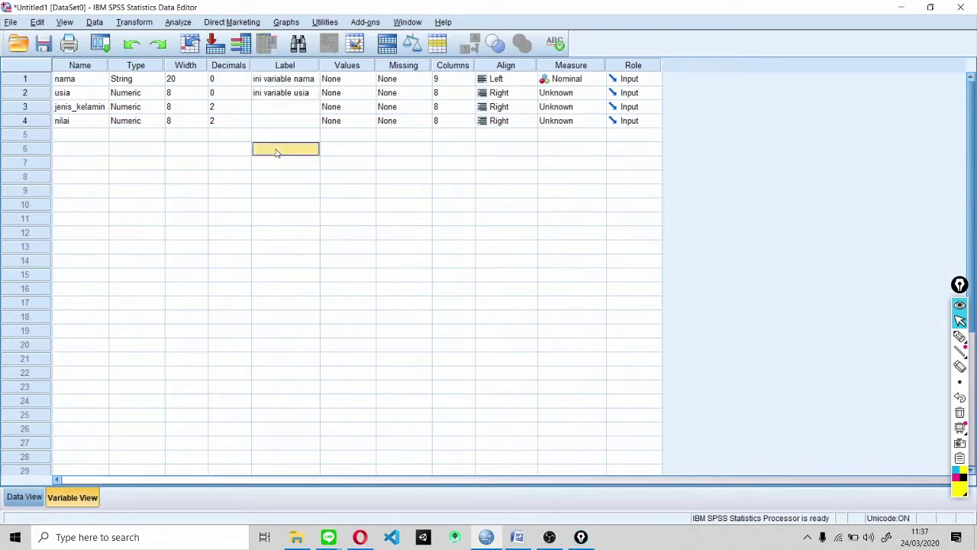
Set the decimals of jenis_kelamin to 0.
left_click(234, 109)
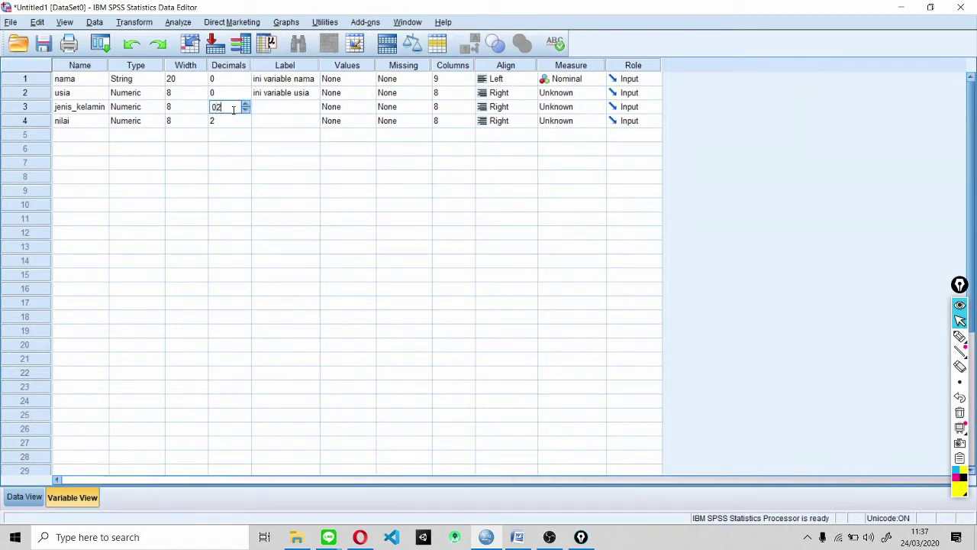
left_click(161, 166)
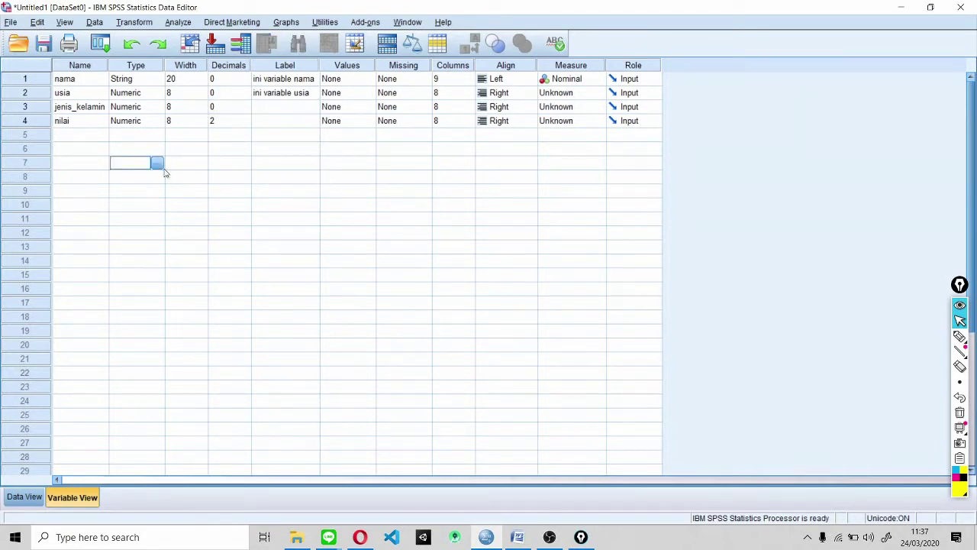
Try to name a new variable in row 6 "jenis kelamin" with a space, and dismiss the warning.
left_click(89, 153)
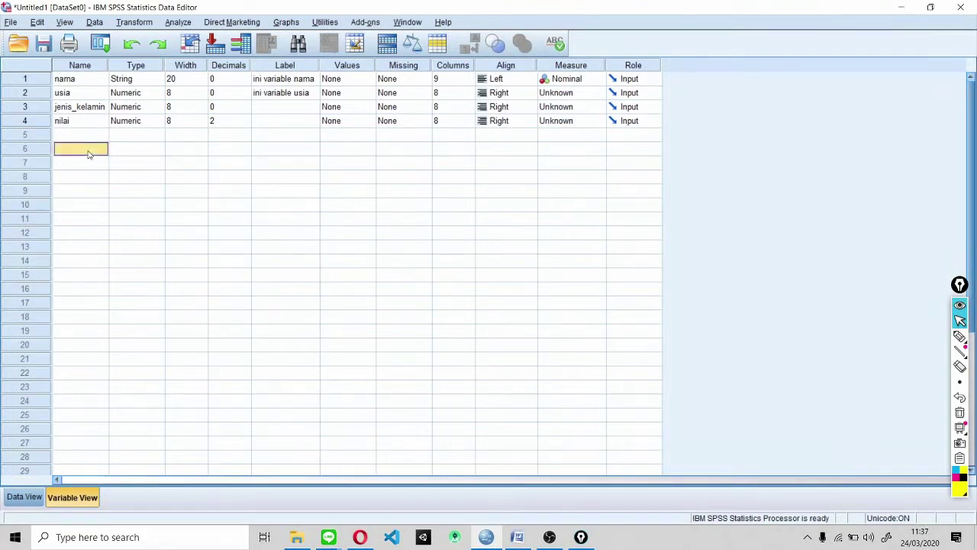
left_click(88, 150)
type("jenis kelamin")
key("Return")
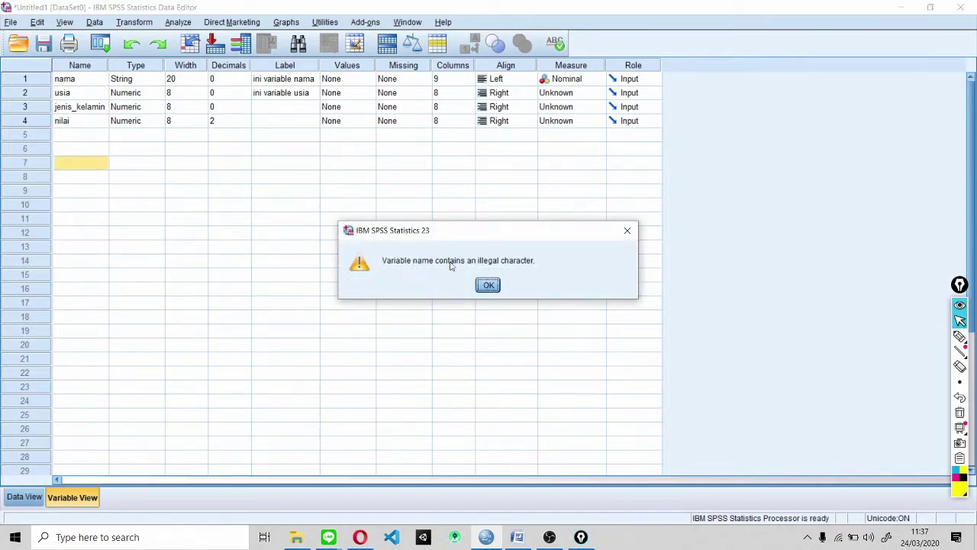
left_click(482, 289)
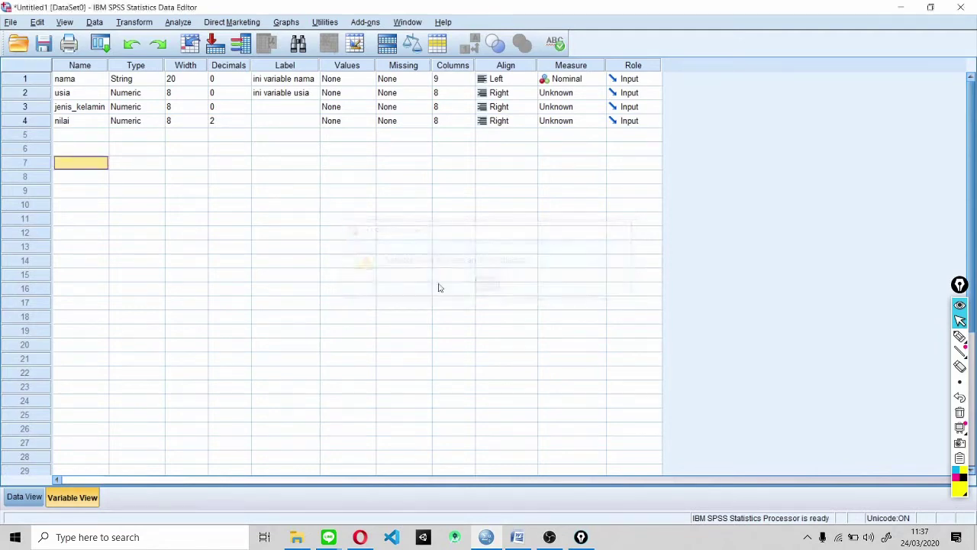
Try to name a new variable in row 7 "+nama" with a leading plus sign, and dismiss the warning.
left_click(85, 165)
type("+nama")
left_click(116, 233)
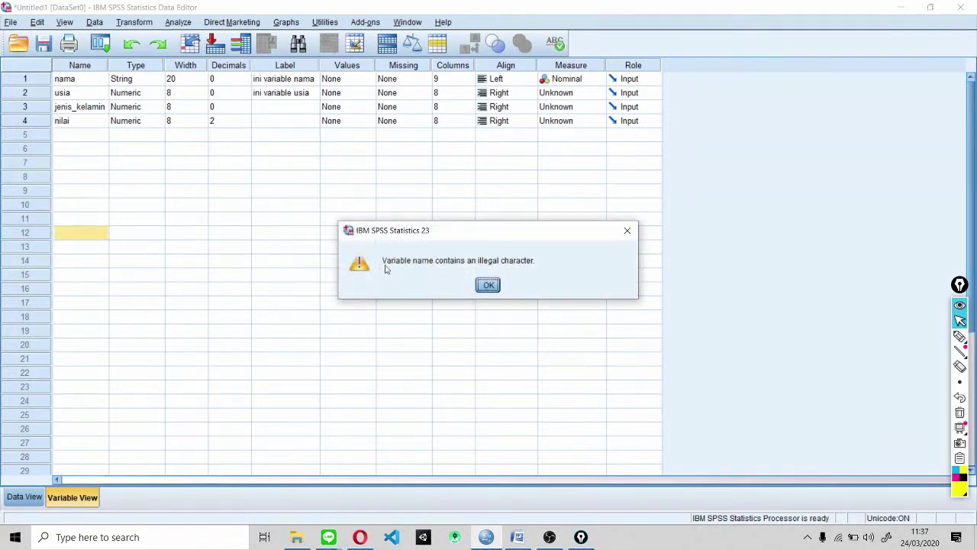
left_click(489, 285)
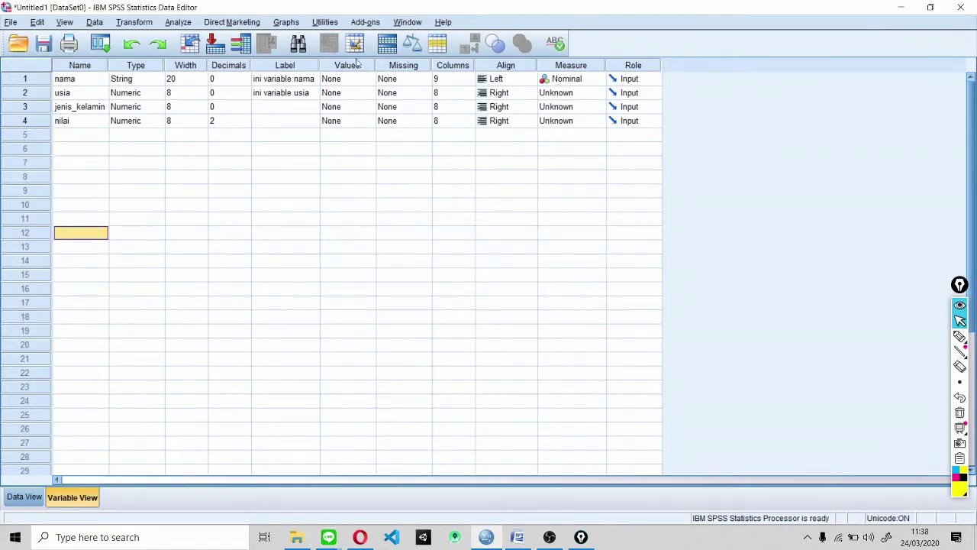
Open the Value Labels dialog for jenis_kelamin.
left_click(342, 107)
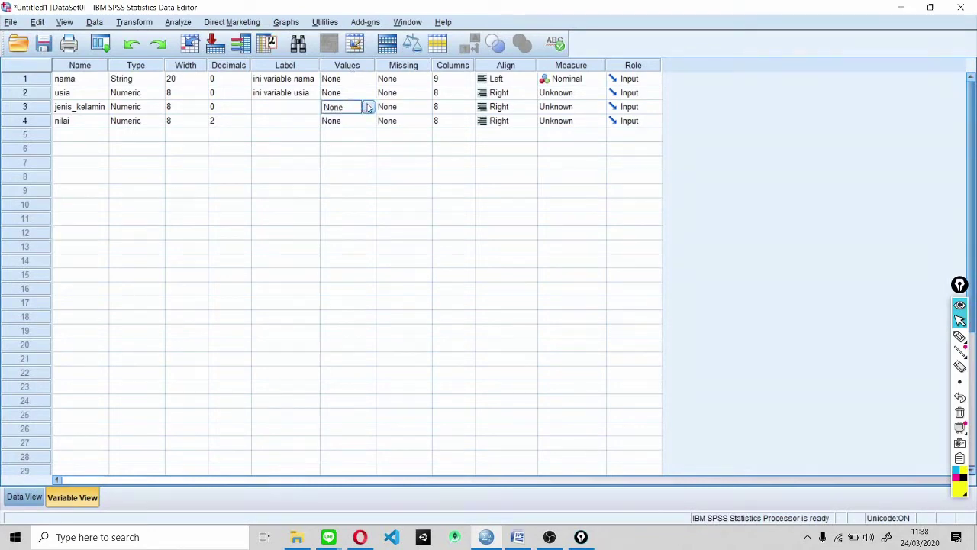
left_click(369, 107)
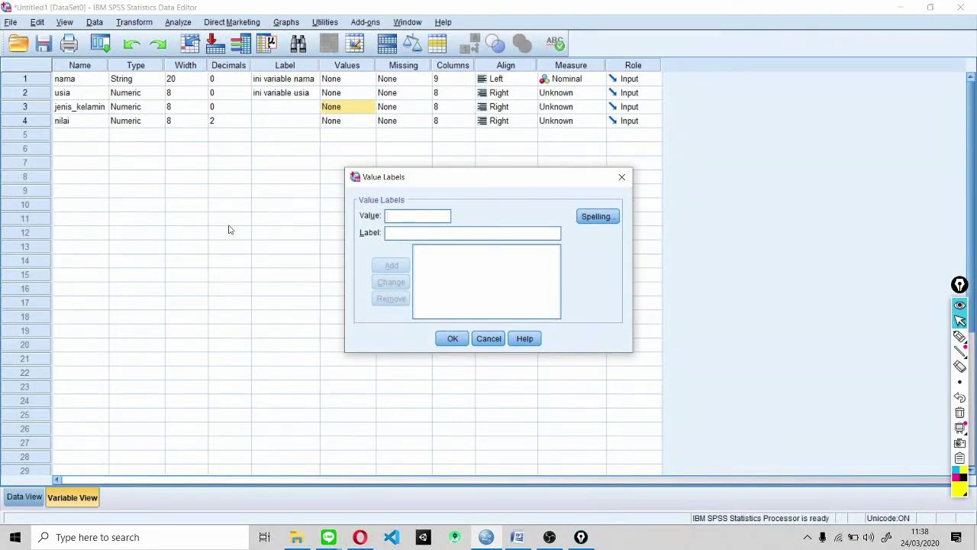
Handwrite the screen annotation "1. laki-laki, 2. Perempuan" over the variable grid and erase it.
left_click(210, 3)
key("ctrl+shift+3")
mouse_move(171, 141)
left_mouse_down()
mouse_move(173, 193)
mouse_move(200, 185)
left_mouse_up()
left_click_drag(216, 139, 217, 183)
mouse_move(273, 158)
left_mouse_down()
mouse_move(367, 135)
mouse_move(439, 150)
mouse_move(457, 132)
left_mouse_up()
mouse_move(169, 226)
left_mouse_down()
mouse_move(181, 264)
mouse_move(204, 255)
left_mouse_up()
left_click(223, 246)
mouse_move(245, 204)
left_mouse_down()
mouse_move(273, 224)
mouse_move(347, 212)
mouse_move(395, 232)
mouse_move(465, 192)
mouse_move(504, 204)
left_mouse_up()
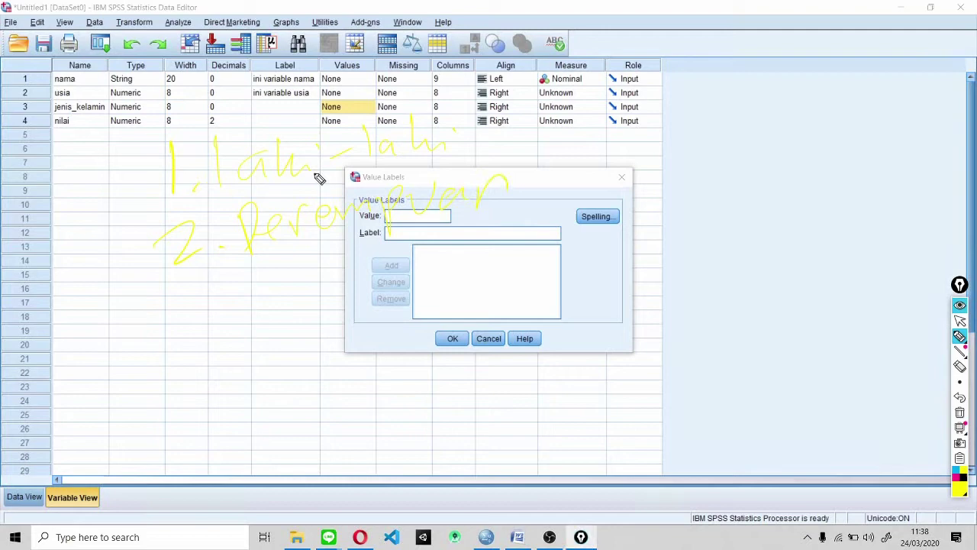
key("ctrl+shift+7")
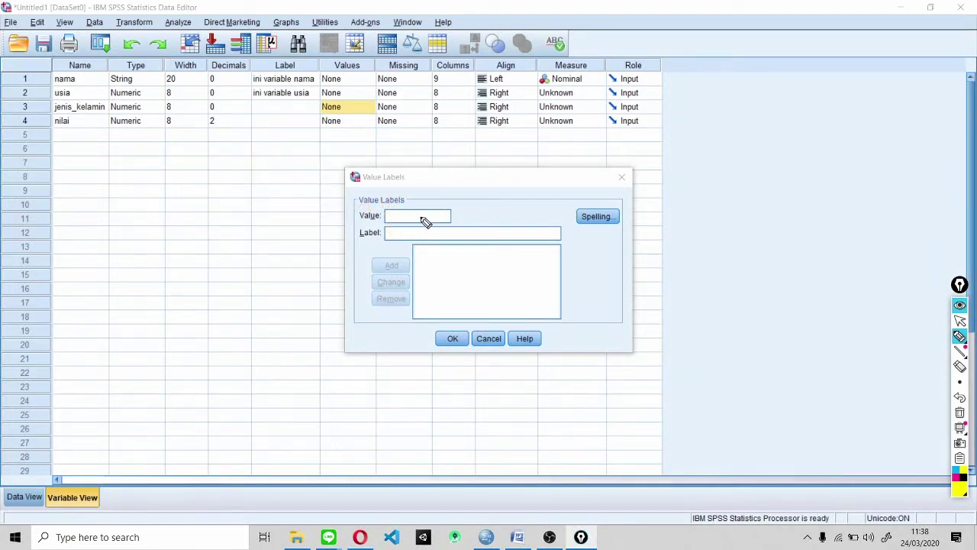
left_click_drag(271, 235, 270, 245)
key("ctrl+shift+1")
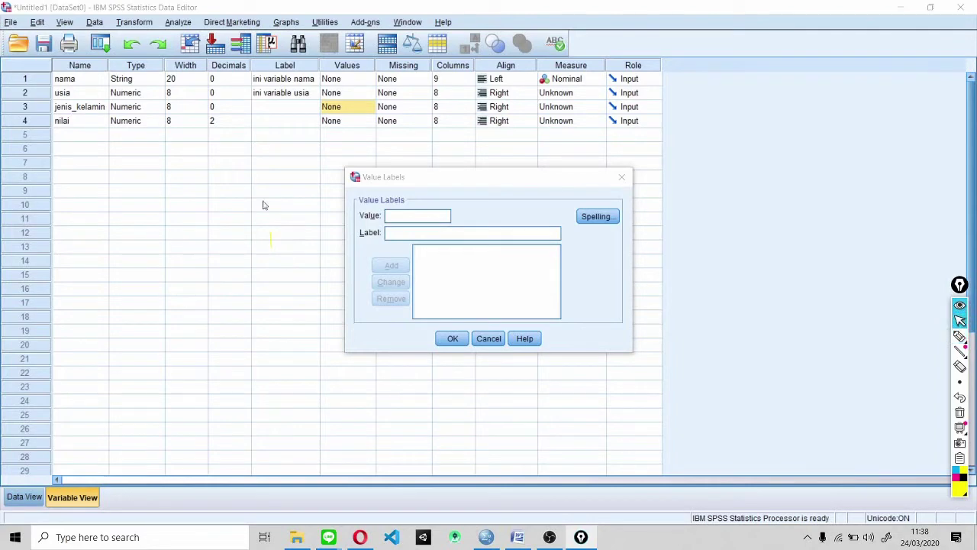
Add the value labels 1 = laki-laki and 2 = perempuan to jenis_kelamin and apply them.
left_click(418, 215)
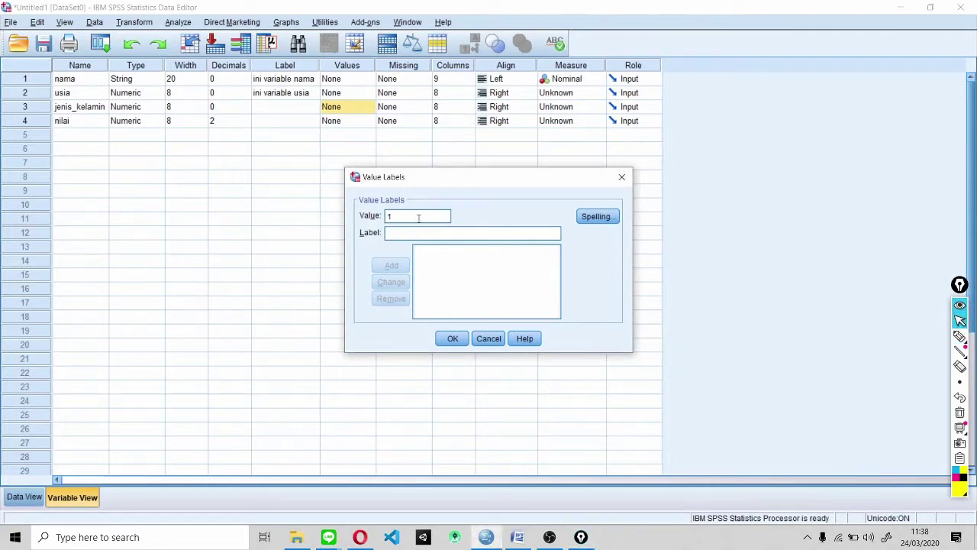
type("laki")
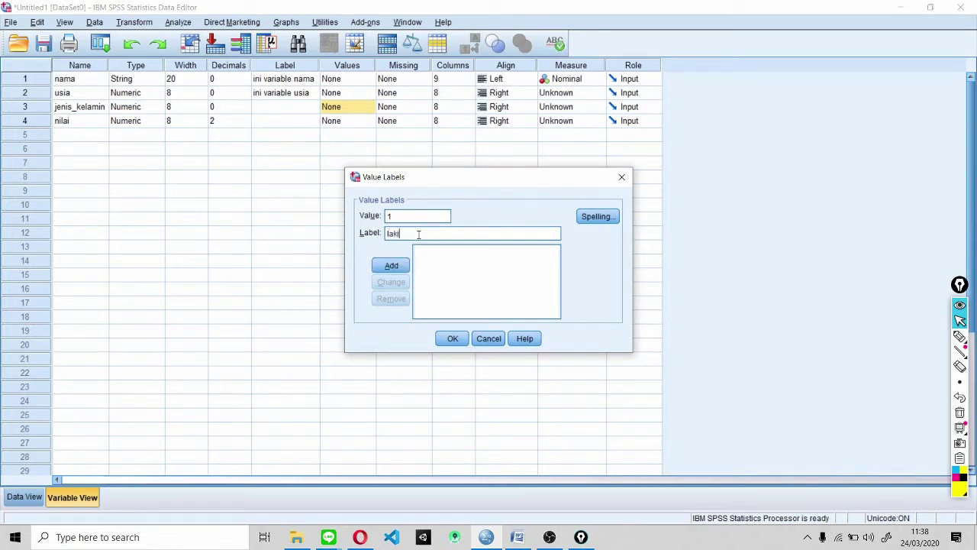
type("-laki")
left_click(392, 265)
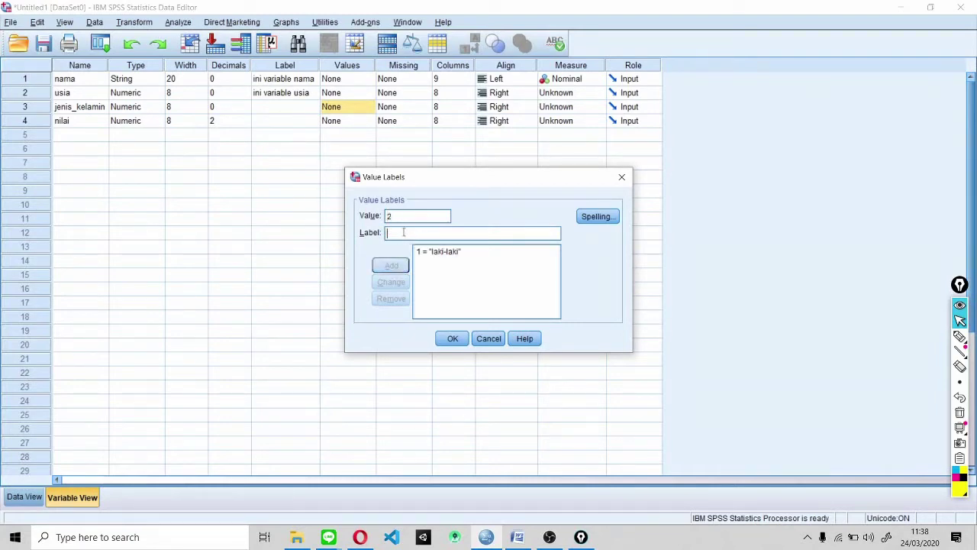
type("perempuan")
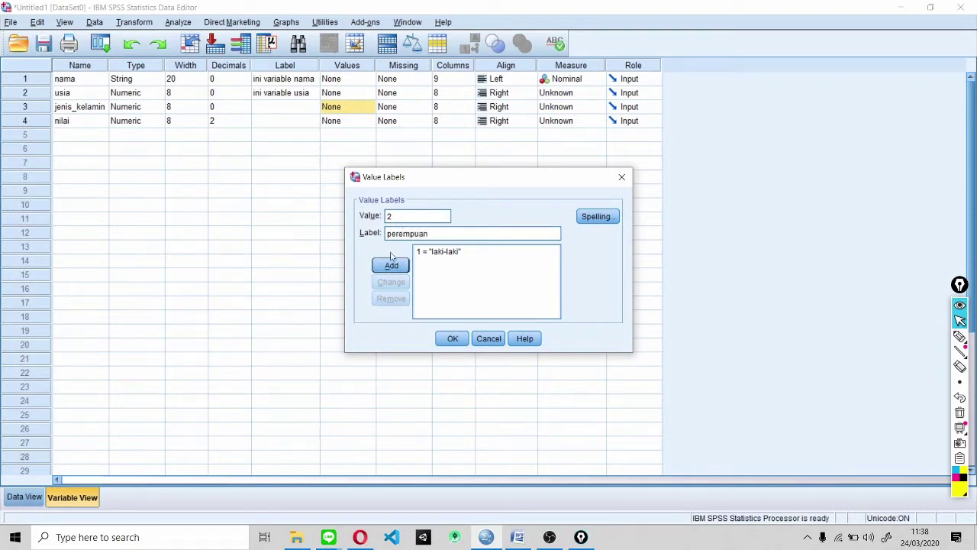
left_click(391, 263)
left_click(455, 340)
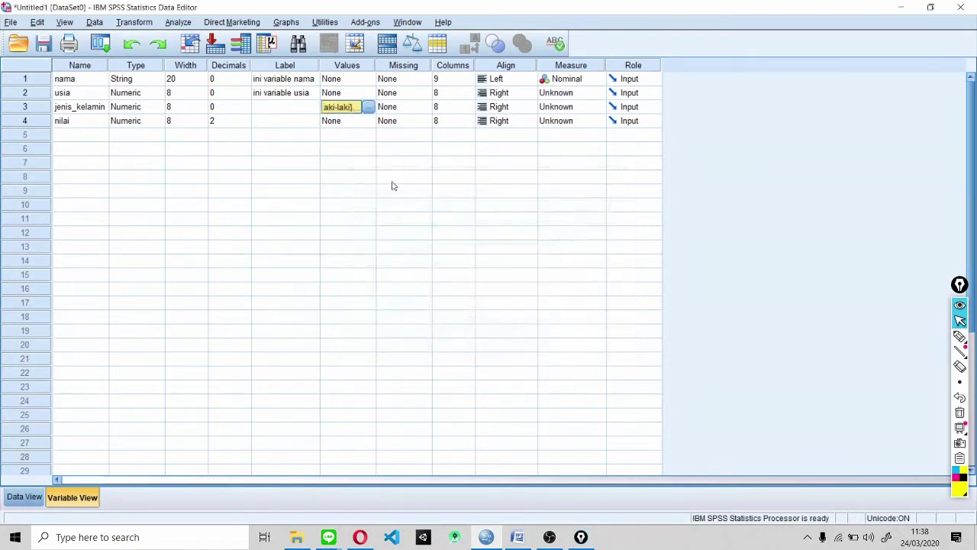
Enter 1 and 2 as the first two jenis_kelamin values in Data View and display them as value labels.
left_click(32, 496)
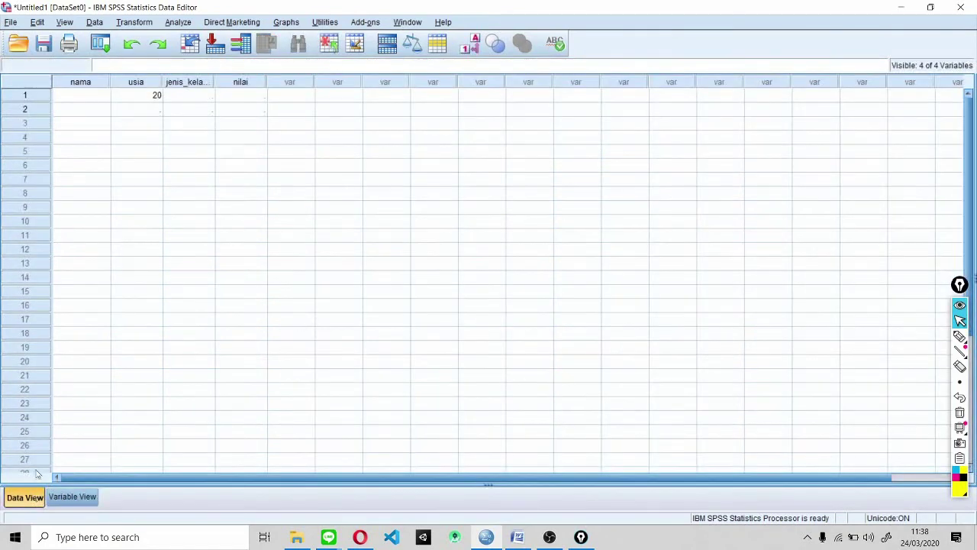
left_click(183, 100)
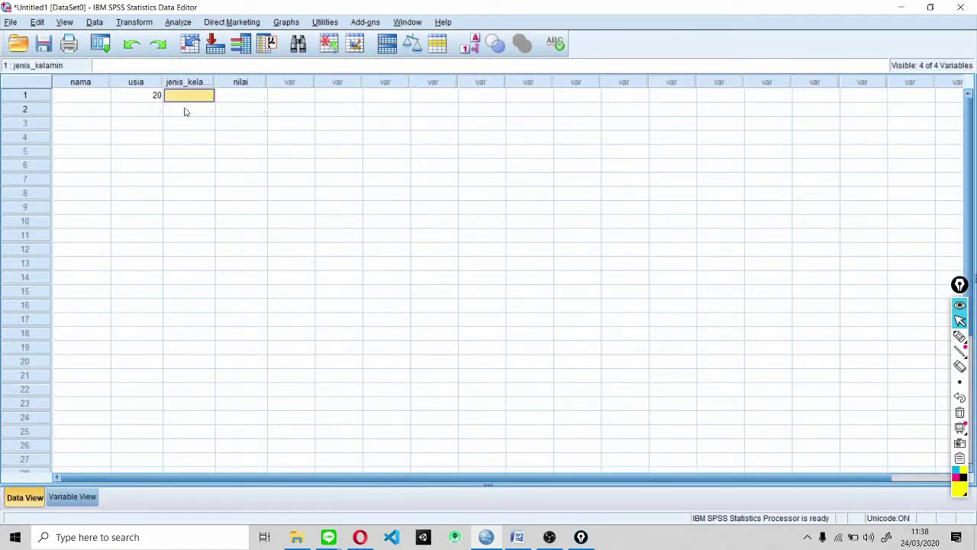
type("1")
left_click(190, 115)
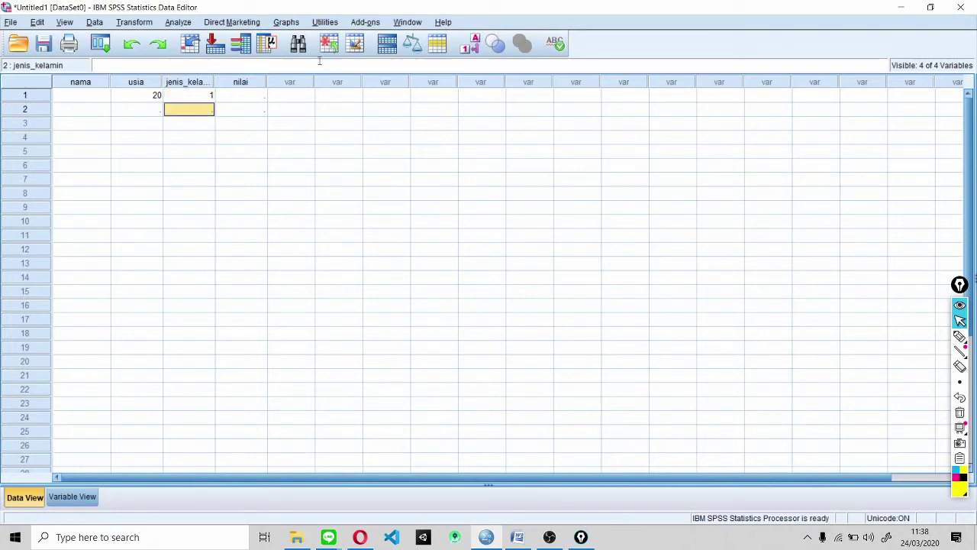
left_click(472, 56)
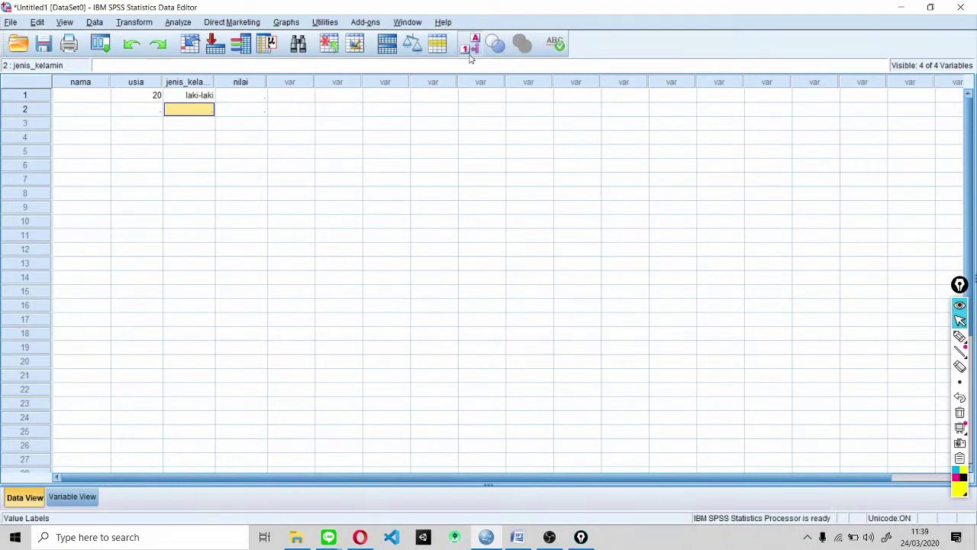
type("2")
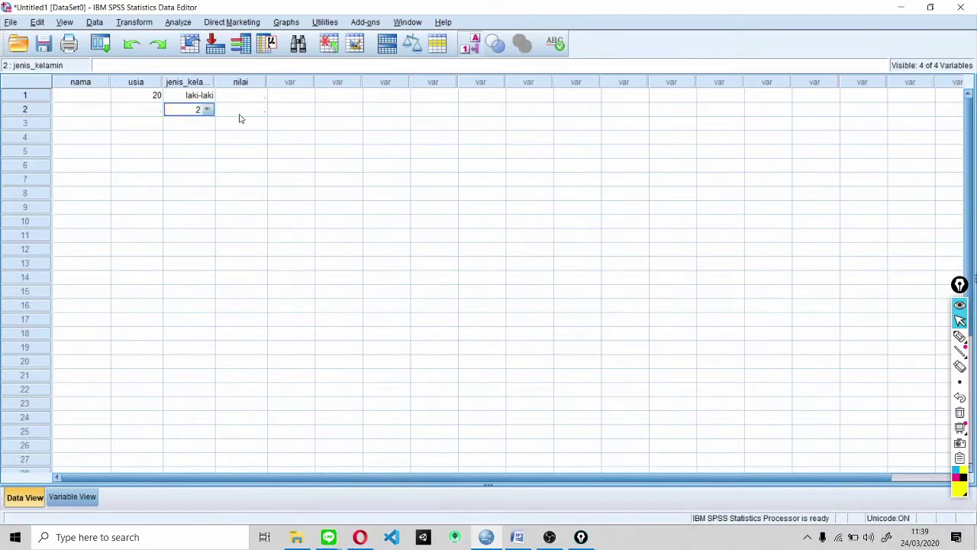
left_click(359, 193)
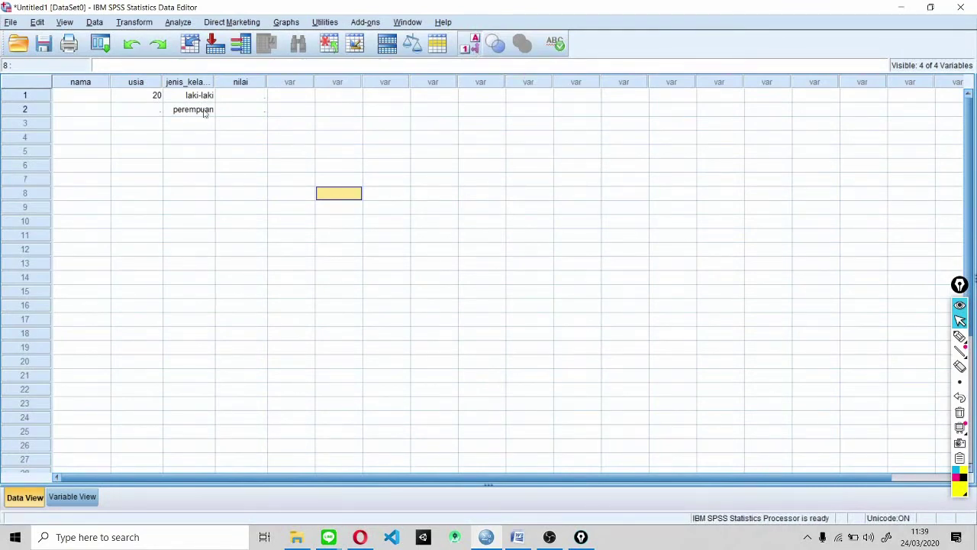
Toggle the value label display to compare jenis_kelamin codes with labels, and compare Variable View with Data View.
left_click(473, 45)
left_click(473, 46)
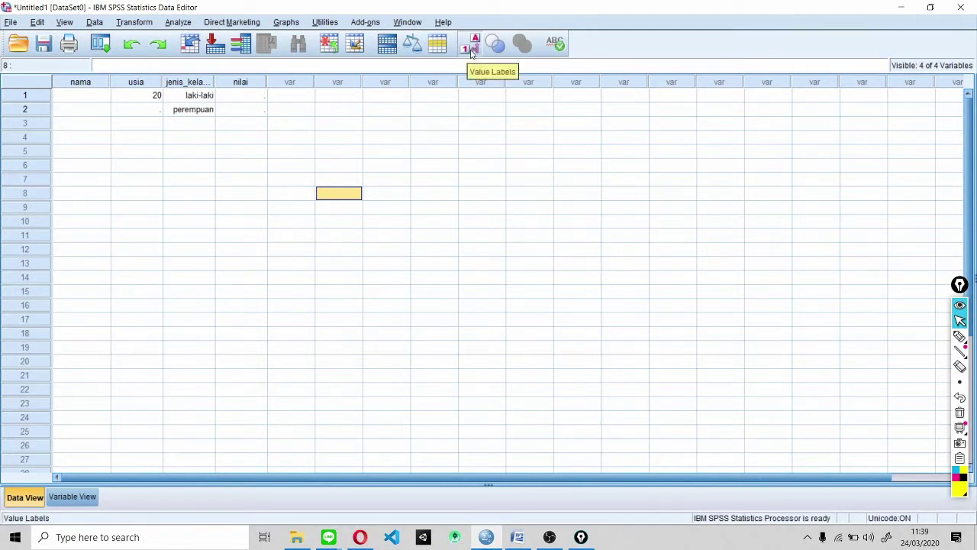
left_click(472, 47)
left_click(472, 47)
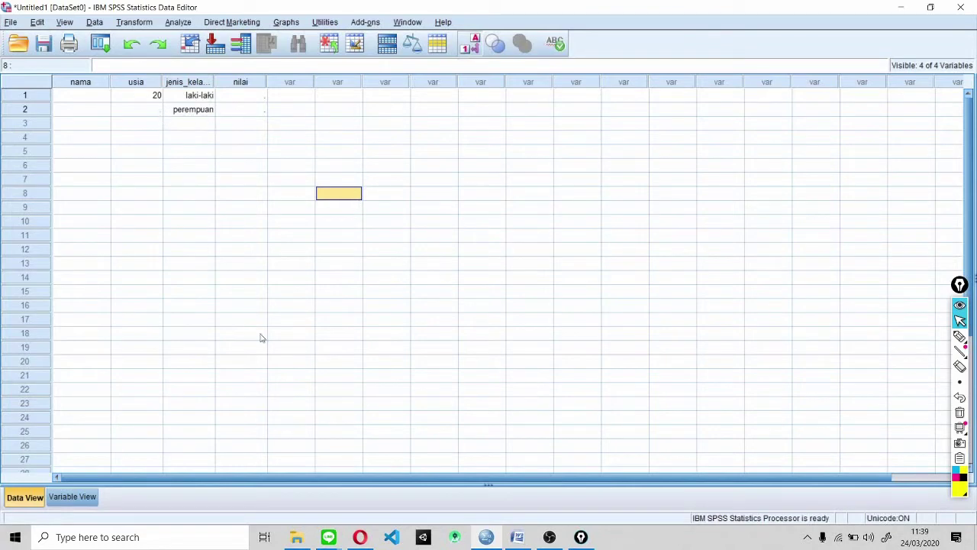
left_click(90, 497)
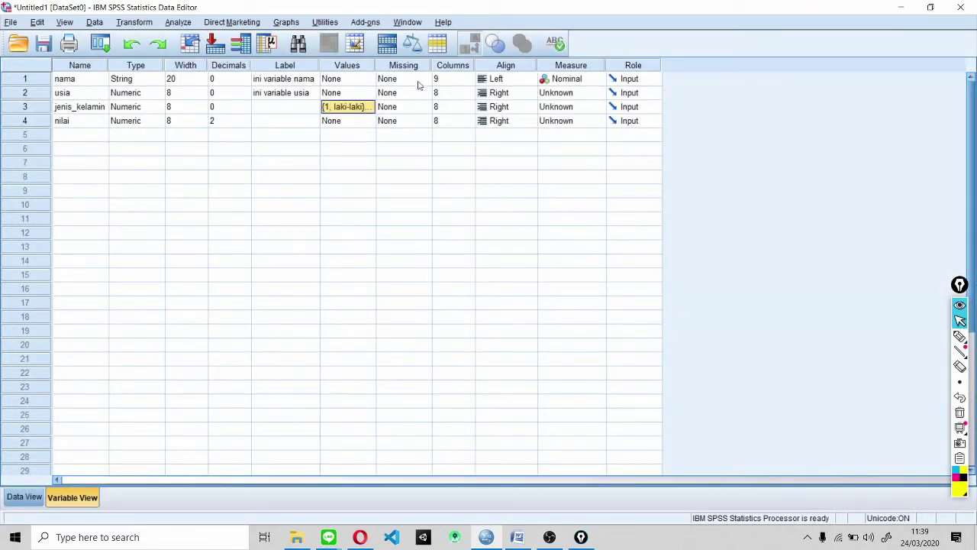
left_click(30, 497)
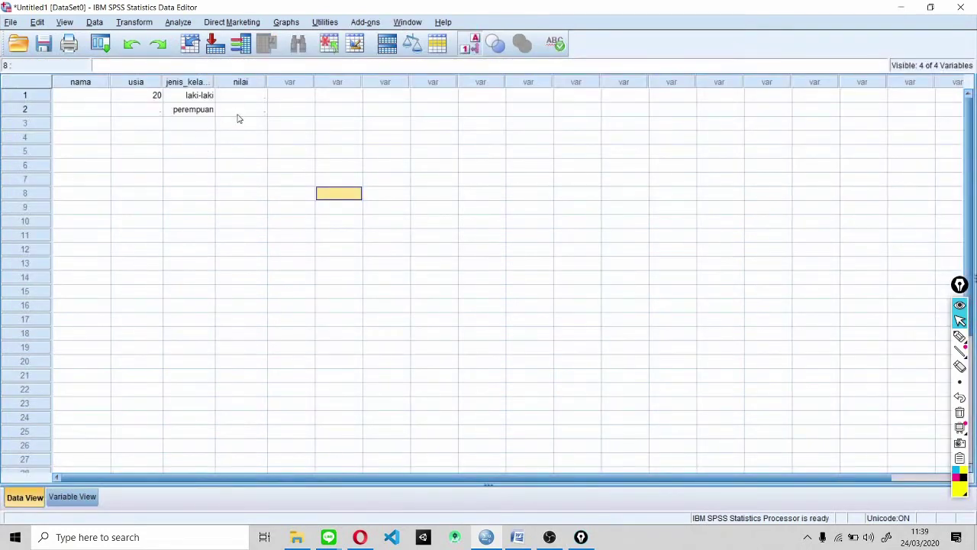
Set the Columns setting of nama to 20 in Variable View.
left_click(70, 497)
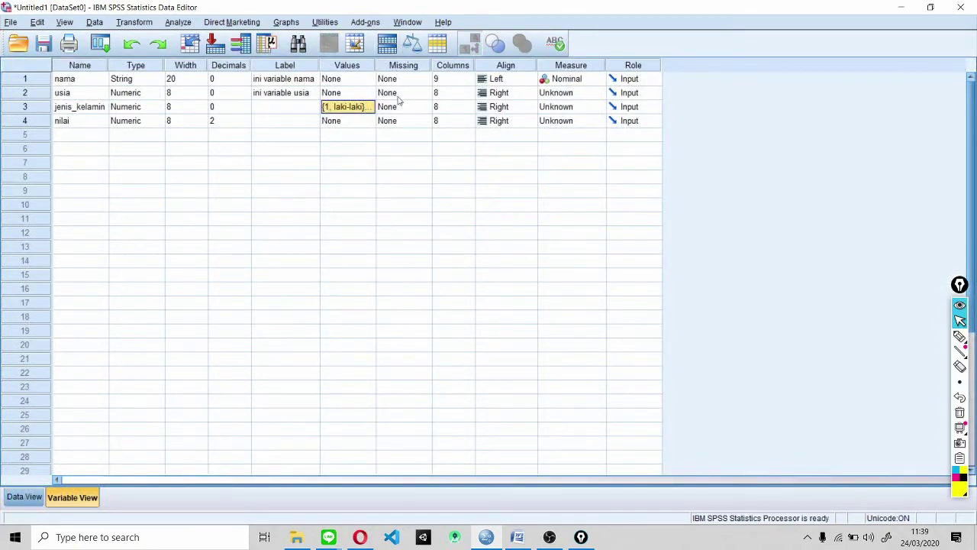
left_click(460, 93)
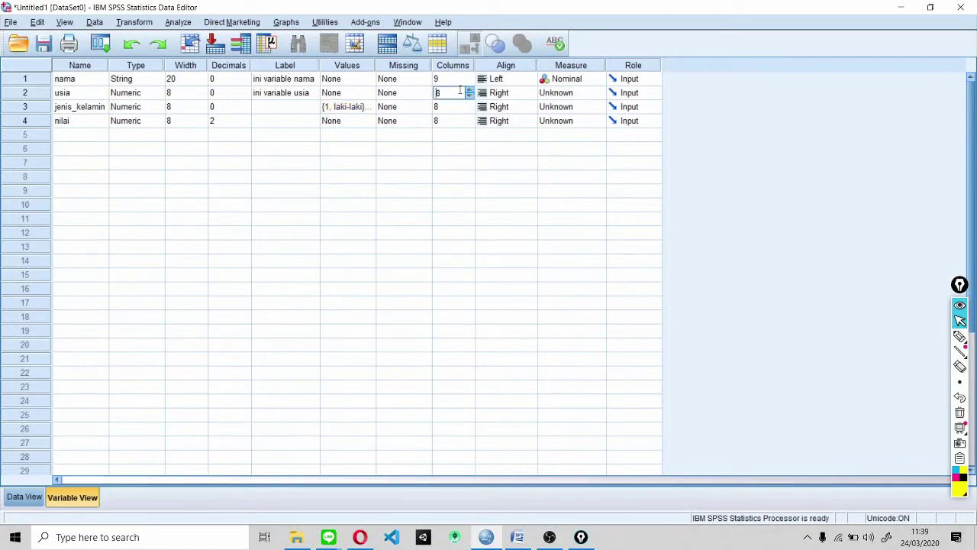
left_click(455, 68)
left_click(455, 78)
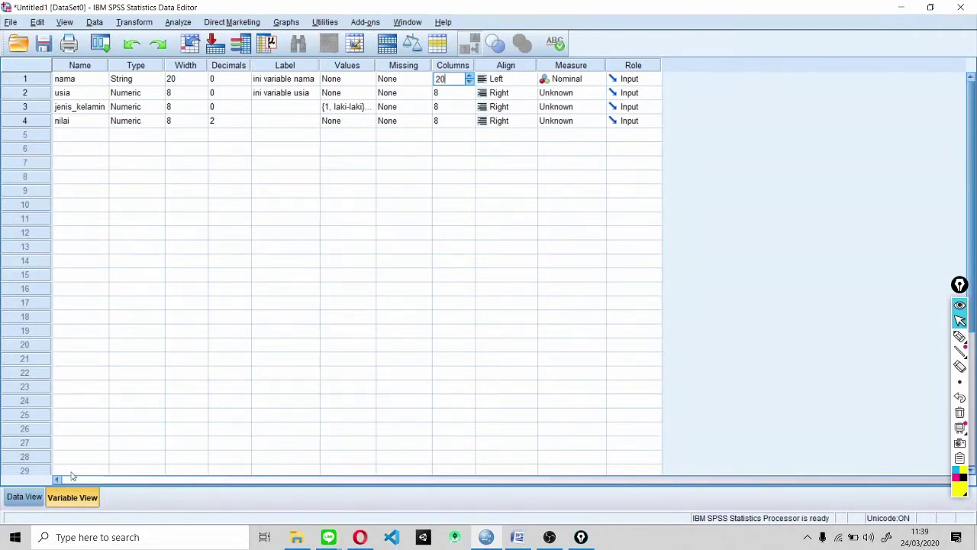
left_click(417, 249)
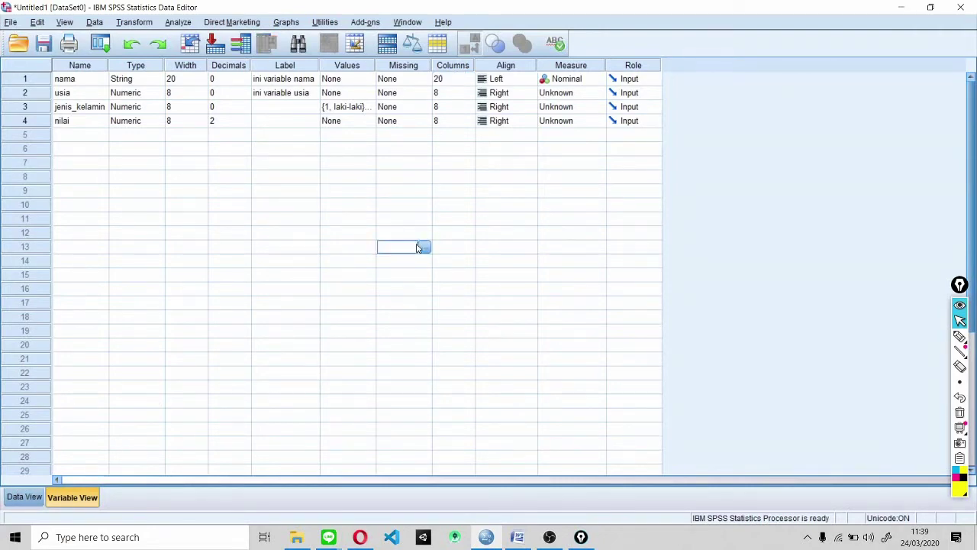
Check the nama column width in Data View, and set the Align setting of nama to Center in Variable View.
left_click(23, 497)
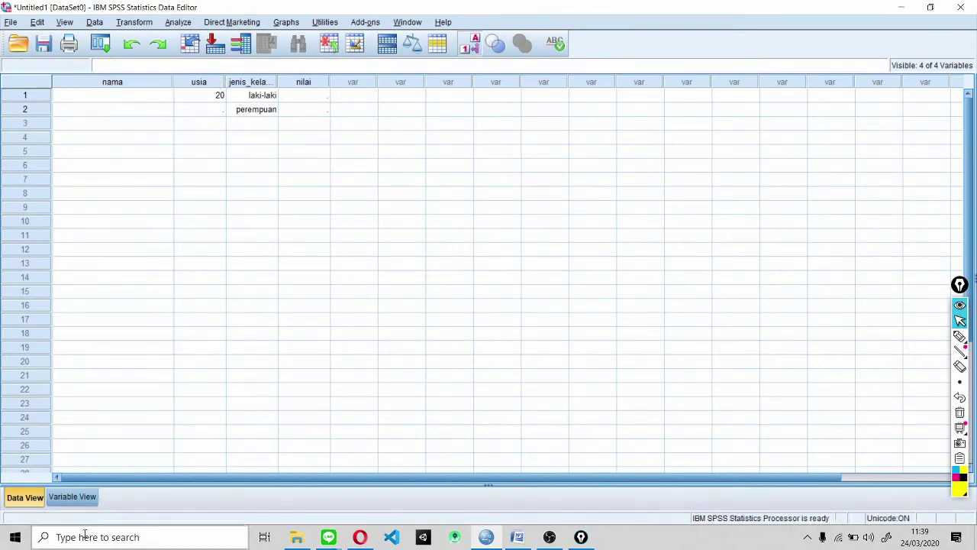
left_click(73, 497)
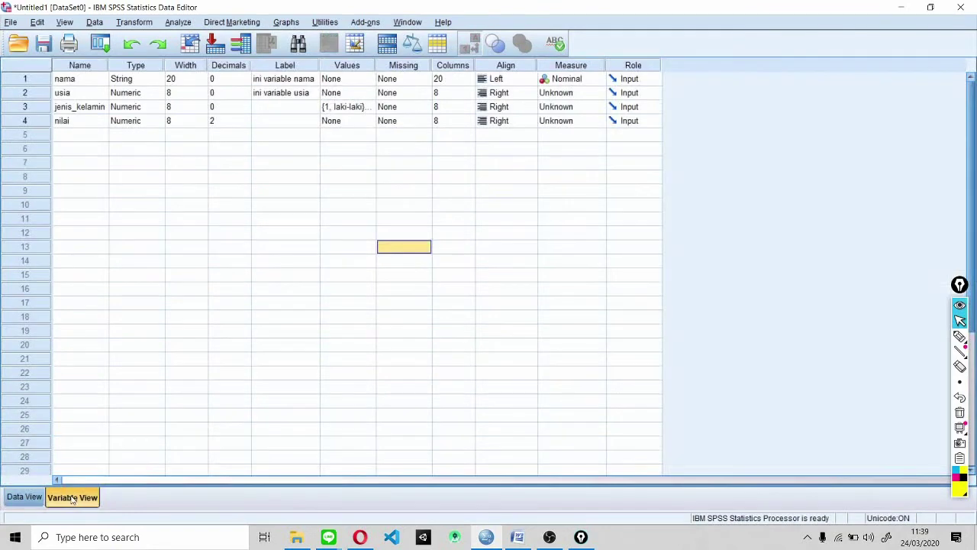
left_click(502, 83)
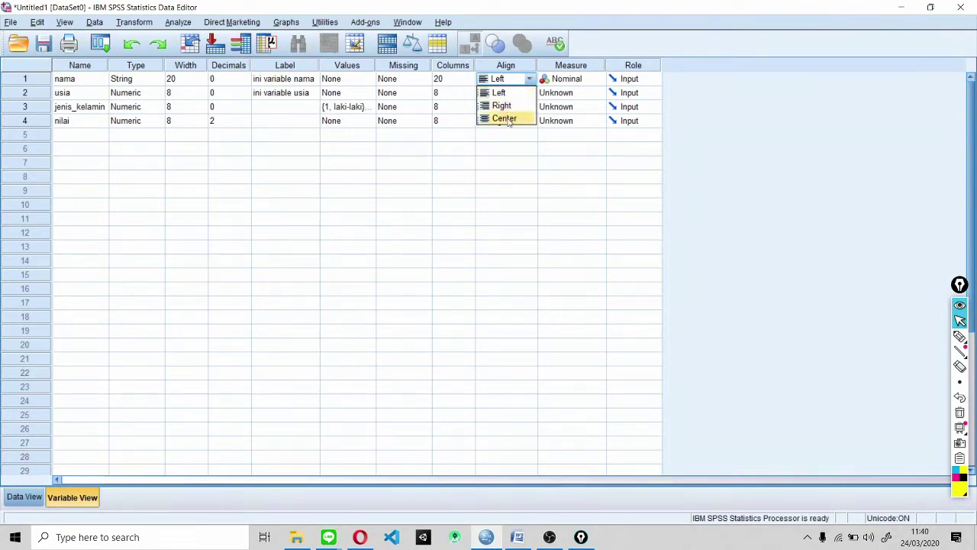
left_click(504, 119)
Enter a sample name in the first row of the nama column in Data View to check its alignment.
left_click(25, 498)
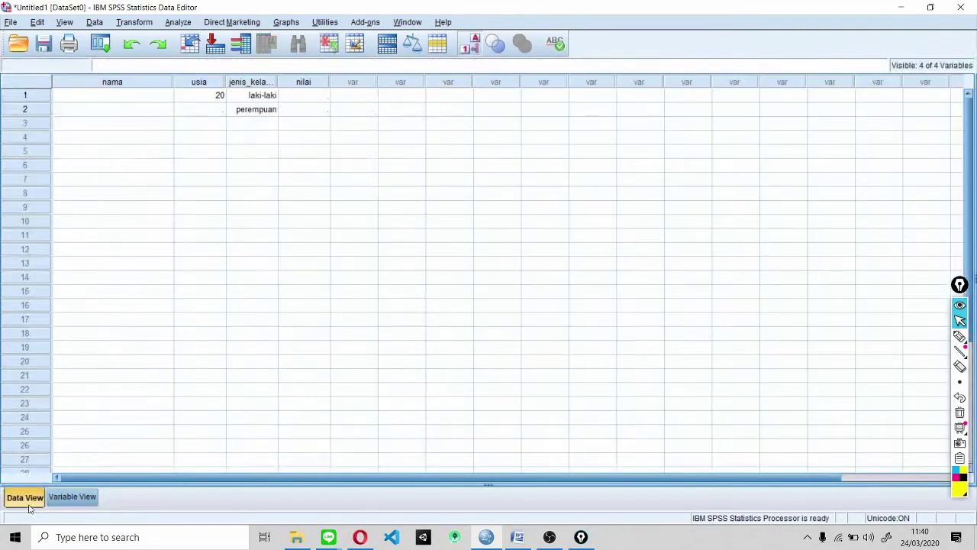
left_click(101, 99)
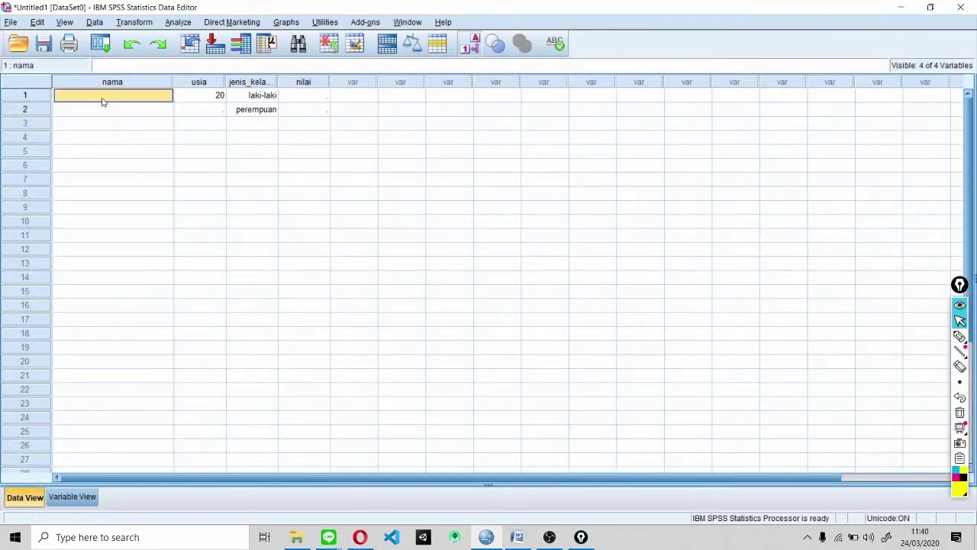
double_click(104, 98)
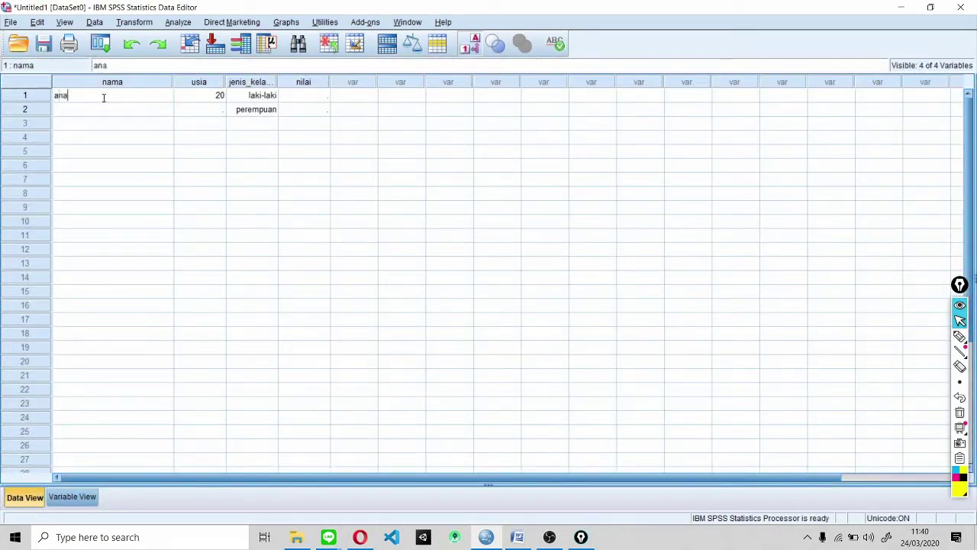
left_click(105, 115)
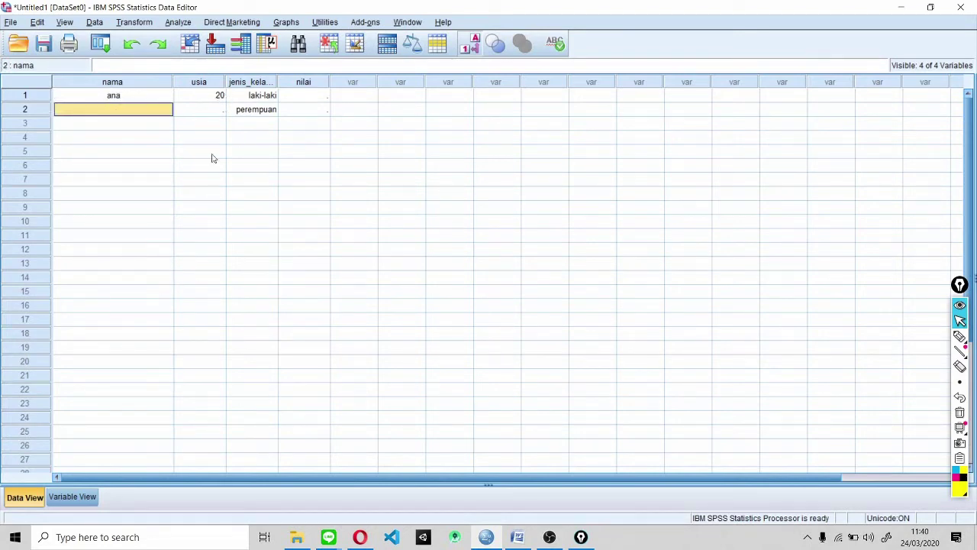
Review the Measure options for nama in Variable View and set the Measure of jenis_kelamin to Scale.
left_click(72, 497)
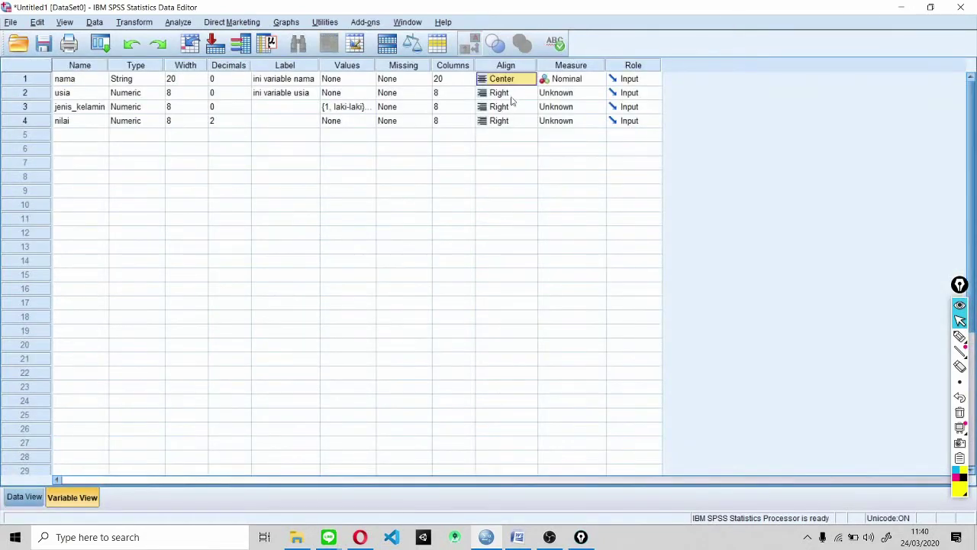
left_click(572, 82)
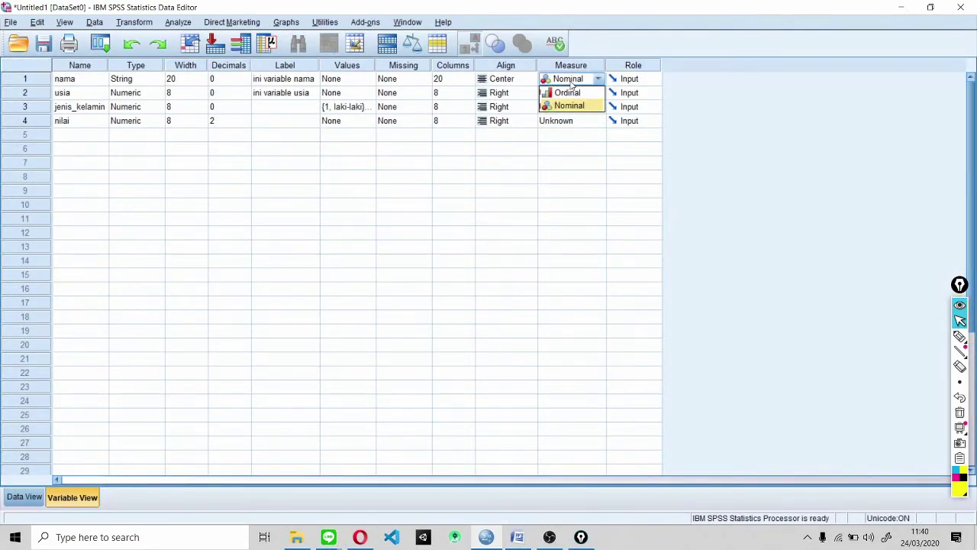
left_click(554, 150)
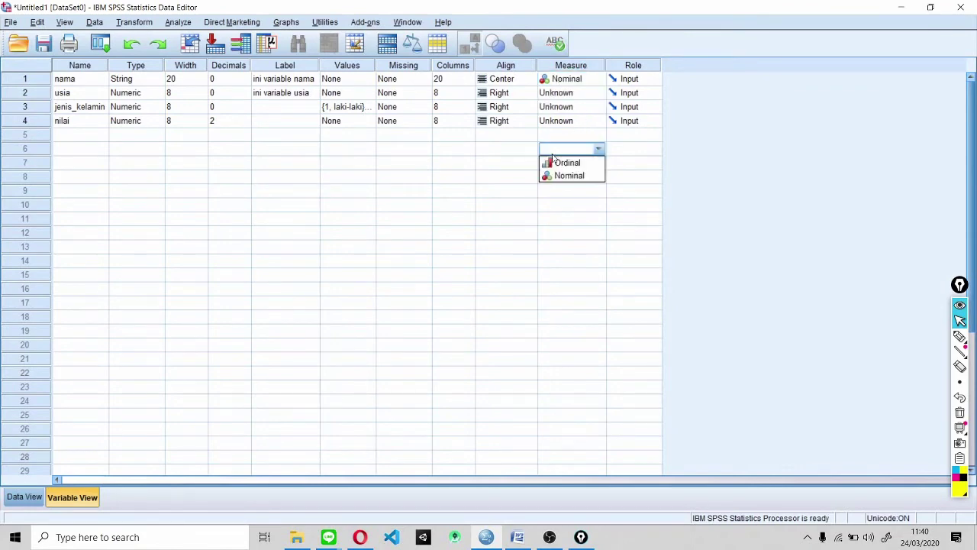
left_click(563, 108)
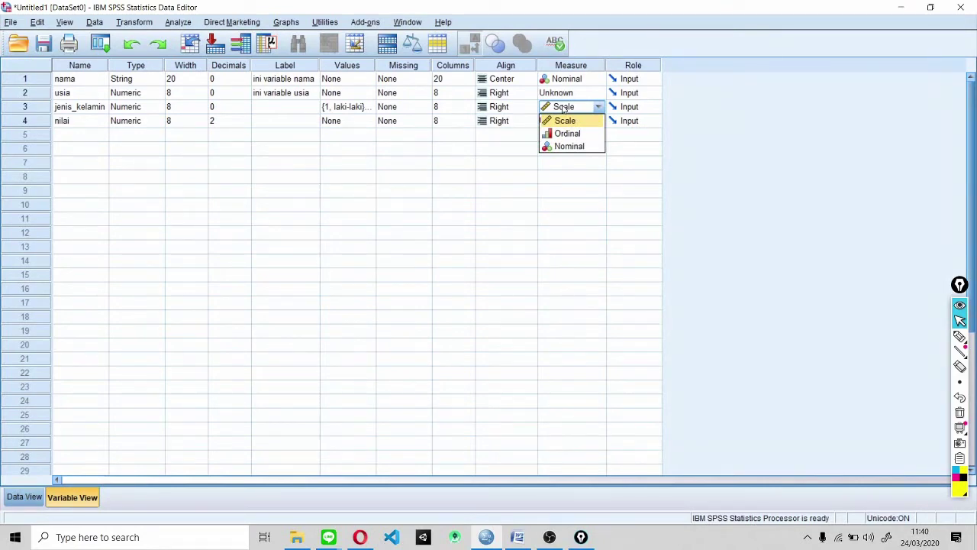
Handwrite a numbered list over the variable grid with the on-screen pen: 1. nominal, 2. ordinal, 3. interval, 4. skala.
key("ctrl+shift+3")
mouse_move(181, 166)
left_mouse_down()
mouse_move(191, 236)
mouse_move(206, 215)
mouse_move(283, 214)
mouse_move(268, 194)
mouse_move(260, 206)
mouse_move(291, 220)
mouse_move(336, 194)
mouse_move(399, 205)
mouse_move(417, 199)
left_mouse_up()
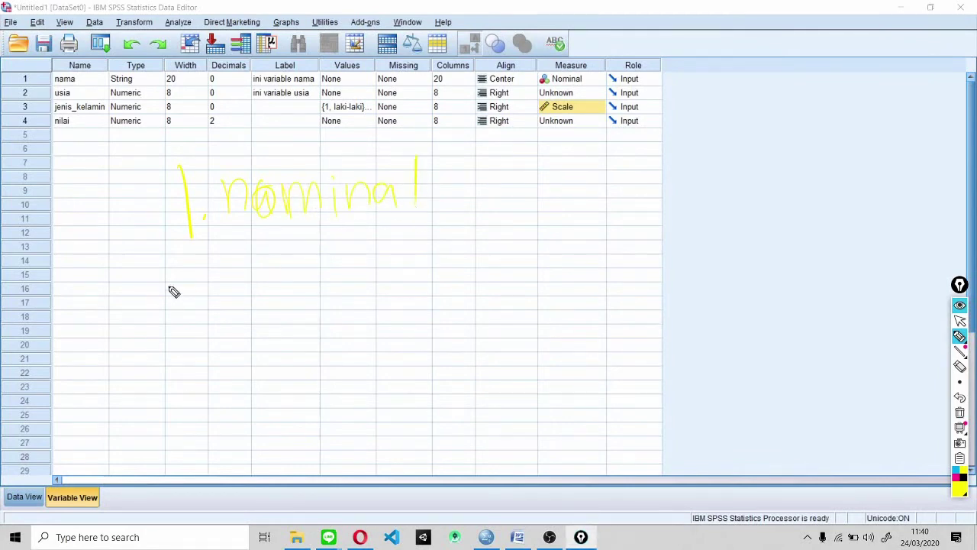
left_click_drag(188, 258, 210, 285)
left_click(230, 277)
mouse_move(288, 246)
left_mouse_down()
mouse_move(345, 262)
mouse_move(371, 247)
mouse_move(408, 268)
left_mouse_up()
left_click_drag(418, 226, 418, 268)
mouse_move(207, 316)
left_mouse_down()
mouse_move(221, 331)
mouse_move(205, 354)
mouse_move(243, 406)
left_mouse_up()
left_click(240, 332)
left_click(259, 374)
mouse_move(269, 303)
left_mouse_down()
mouse_move(292, 321)
mouse_move(404, 288)
mouse_move(403, 321)
left_mouse_up()
mouse_move(301, 356)
left_mouse_down()
mouse_move(287, 387)
mouse_move(393, 374)
left_mouse_up()
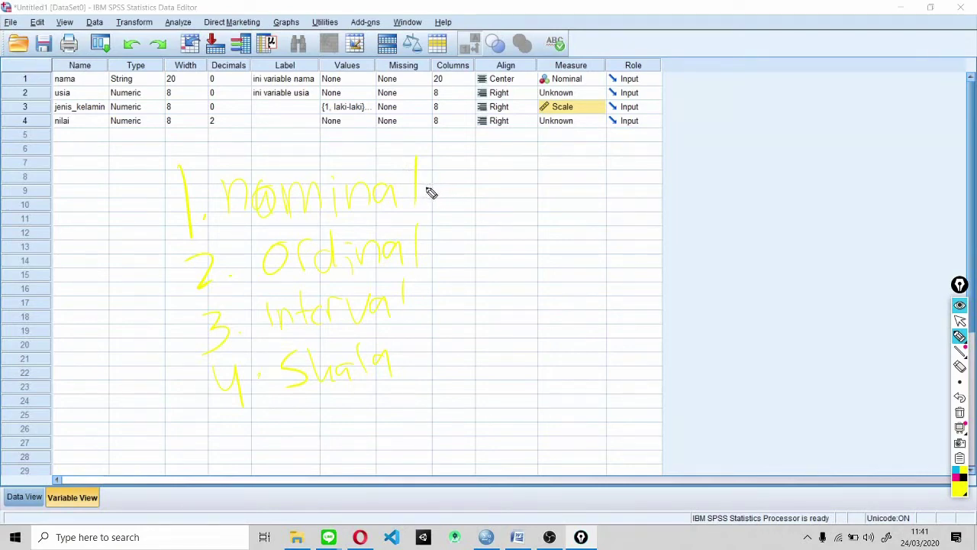
Draw an arrow from nominal and handwrite "kategorikal" with the example "Contoh jenis kelamin" beside it.
mouse_move(432, 192)
left_mouse_down()
mouse_move(465, 170)
mouse_move(483, 177)
left_mouse_up()
mouse_move(465, 166)
left_mouse_down()
mouse_move(497, 164)
mouse_move(478, 200)
left_mouse_up()
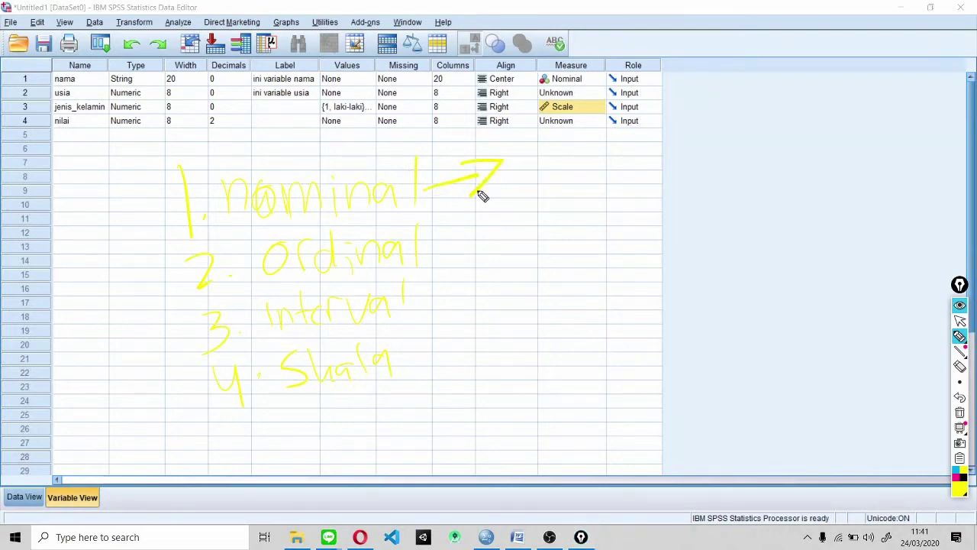
mouse_move(517, 143)
left_mouse_down()
mouse_move(532, 178)
mouse_move(543, 179)
left_mouse_up()
mouse_move(547, 151)
left_mouse_down()
mouse_move(551, 175)
mouse_move(593, 176)
mouse_move(637, 155)
mouse_move(649, 170)
mouse_move(670, 155)
left_mouse_up()
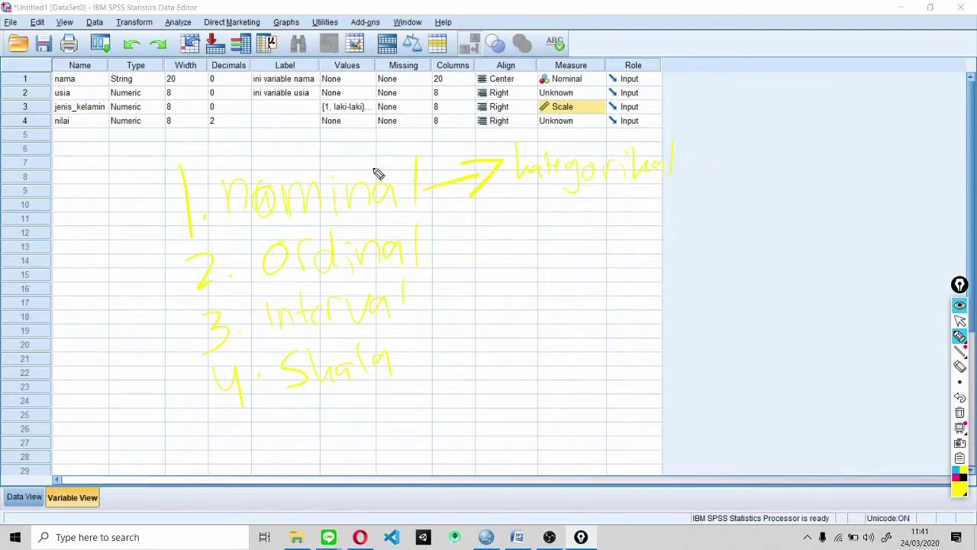
mouse_move(711, 150)
left_mouse_down()
mouse_move(716, 162)
mouse_move(764, 151)
mouse_move(798, 164)
mouse_move(802, 140)
mouse_move(818, 155)
mouse_move(882, 147)
left_mouse_up()
left_click_drag(872, 158, 948, 153)
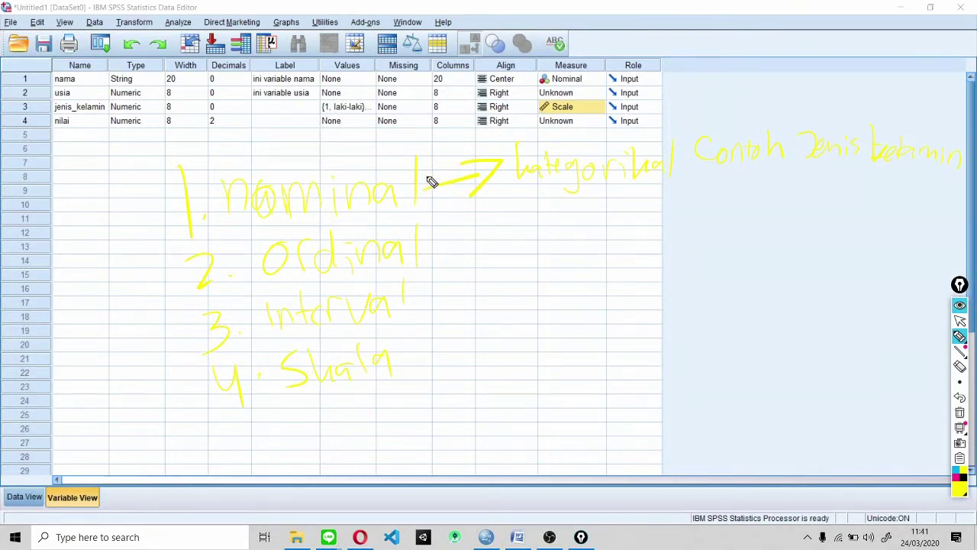
Draw an arrow from ordinal and handwrite "Peringkat/rank" with the example "Contoh kepuasan" beside it.
key("ctrl+shift+1")
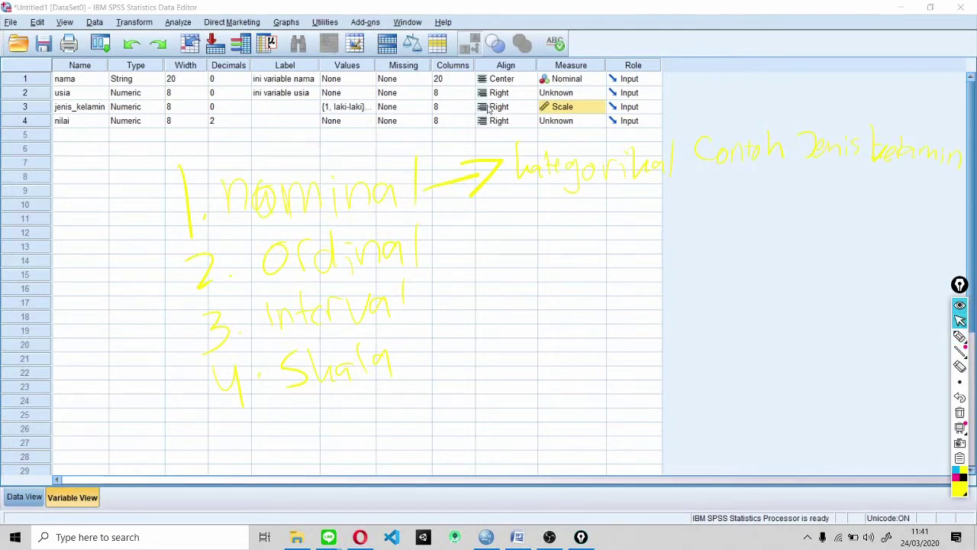
key("ctrl+shift+2")
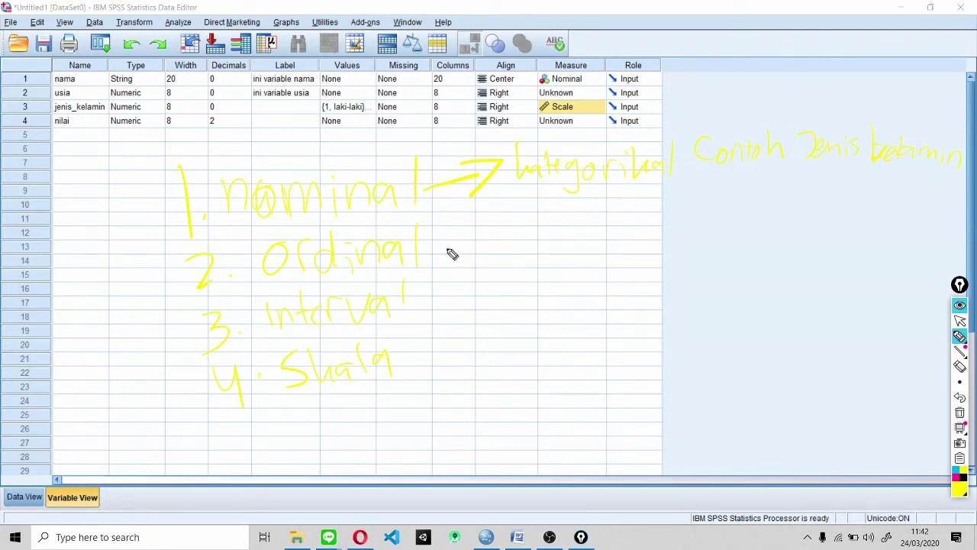
key("ctrl+shift+2")
key("ctrl+shift+1")
mouse_move(432, 249)
left_mouse_down()
mouse_move(462, 236)
mouse_move(491, 243)
left_mouse_up()
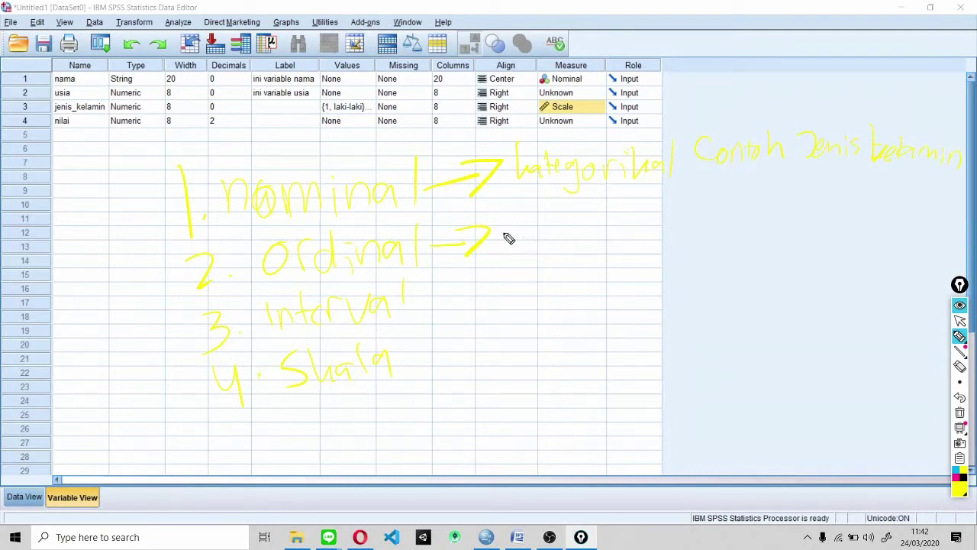
mouse_move(511, 234)
left_mouse_down()
mouse_move(512, 251)
mouse_move(519, 229)
mouse_move(548, 243)
mouse_move(557, 236)
mouse_move(575, 252)
mouse_move(614, 227)
mouse_move(611, 246)
left_mouse_up()
left_click_drag(607, 230, 620, 226)
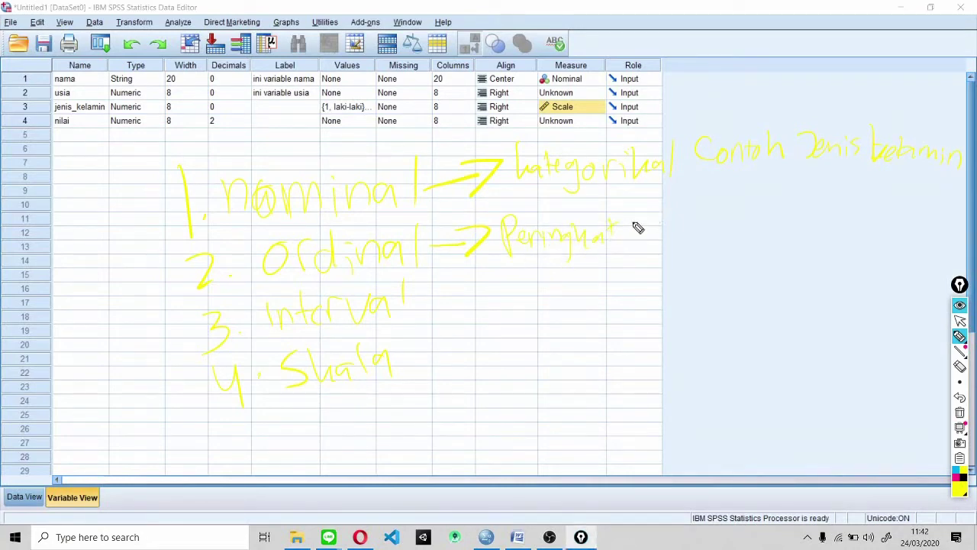
mouse_move(633, 231)
left_mouse_down()
mouse_move(663, 222)
mouse_move(679, 238)
mouse_move(693, 213)
mouse_move(715, 222)
left_mouse_up()
mouse_move(728, 220)
left_mouse_down()
mouse_move(787, 210)
mouse_move(799, 222)
left_mouse_up()
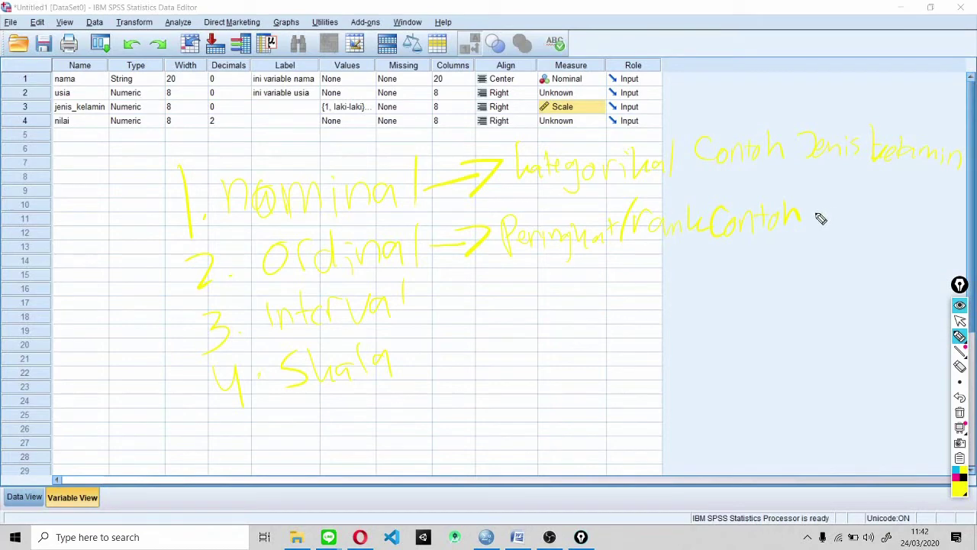
mouse_move(814, 208)
left_mouse_down()
mouse_move(910, 232)
mouse_move(933, 222)
left_mouse_up()
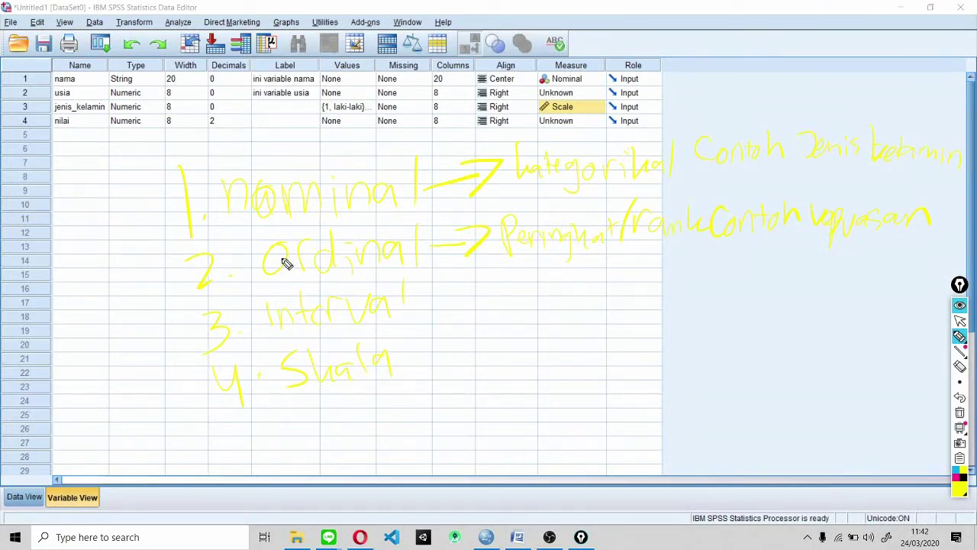
Handwrite a "restaurant" satisfaction example below the notes with the levels SP, P and "tidak puas", abbreviated as tp.
mouse_move(527, 416)
left_mouse_down()
mouse_move(528, 435)
mouse_move(572, 423)
mouse_move(687, 388)
mouse_move(696, 366)
left_mouse_up()
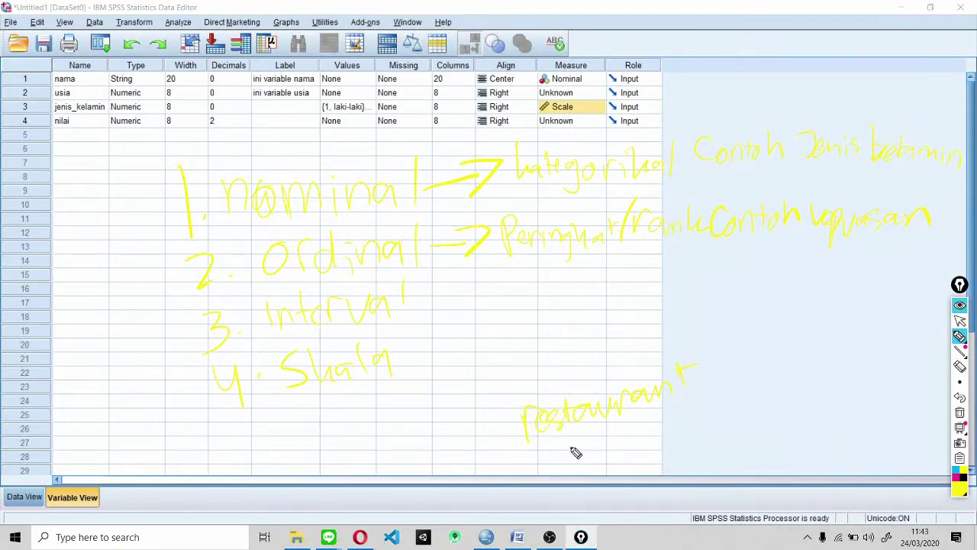
left_click_drag(584, 438, 586, 460)
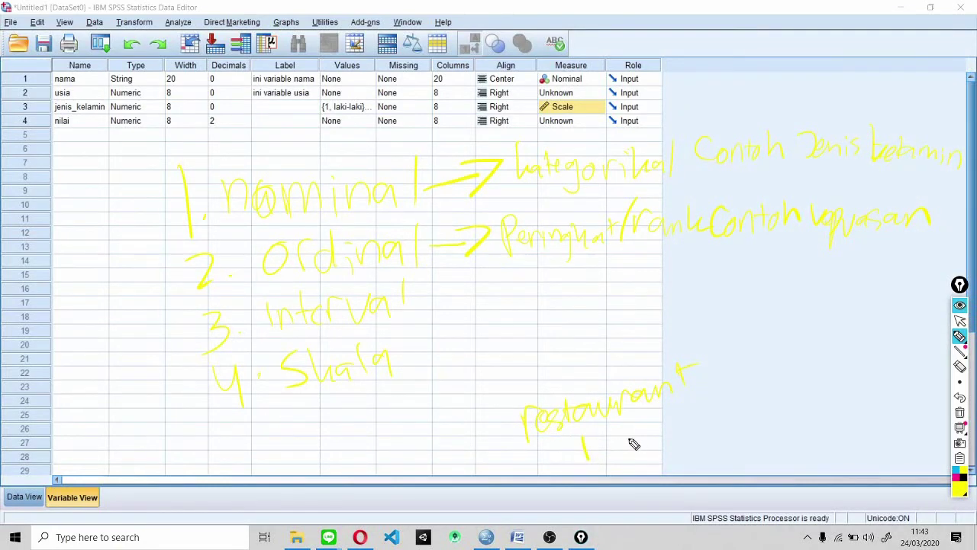
left_click(603, 453)
mouse_move(627, 430)
left_mouse_down()
mouse_move(614, 452)
mouse_move(640, 463)
left_mouse_up()
mouse_move(633, 428)
left_mouse_down()
mouse_move(635, 442)
mouse_move(680, 443)
mouse_move(679, 434)
left_mouse_up()
left_click_drag(717, 407, 721, 429)
mouse_move(731, 419)
left_mouse_down()
mouse_move(746, 429)
mouse_move(805, 427)
mouse_move(830, 412)
mouse_move(840, 437)
left_mouse_up()
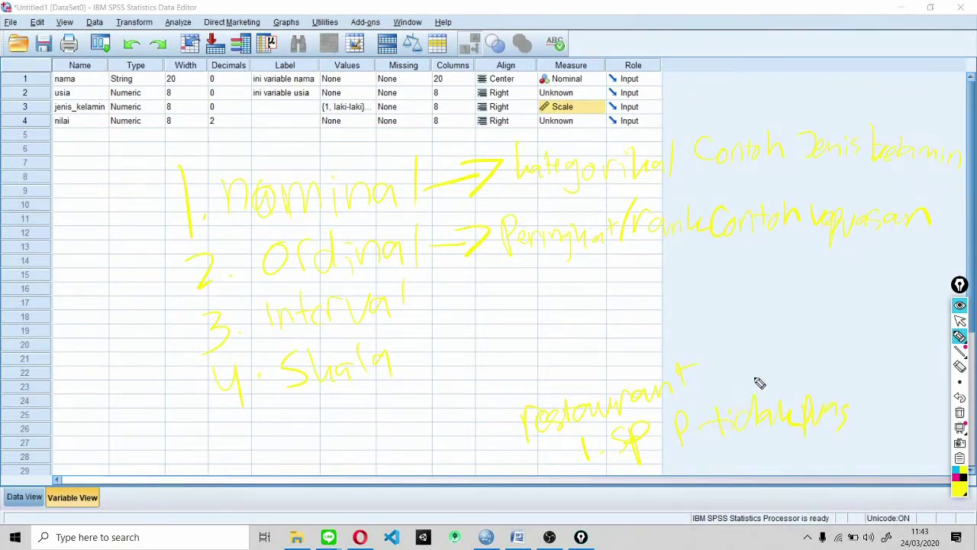
left_click_drag(747, 372, 788, 370)
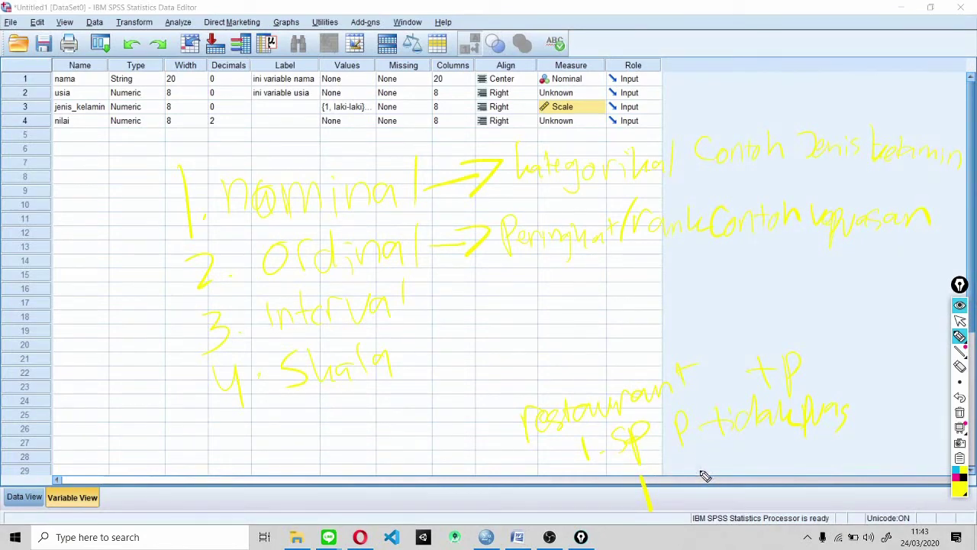
Write the codes 1, 0 and -1 under the restaurant satisfaction levels and draw a frame around them.
left_click_drag(696, 463, 698, 462)
mouse_move(775, 462)
left_mouse_down()
mouse_move(796, 458)
mouse_move(805, 482)
left_mouse_up()
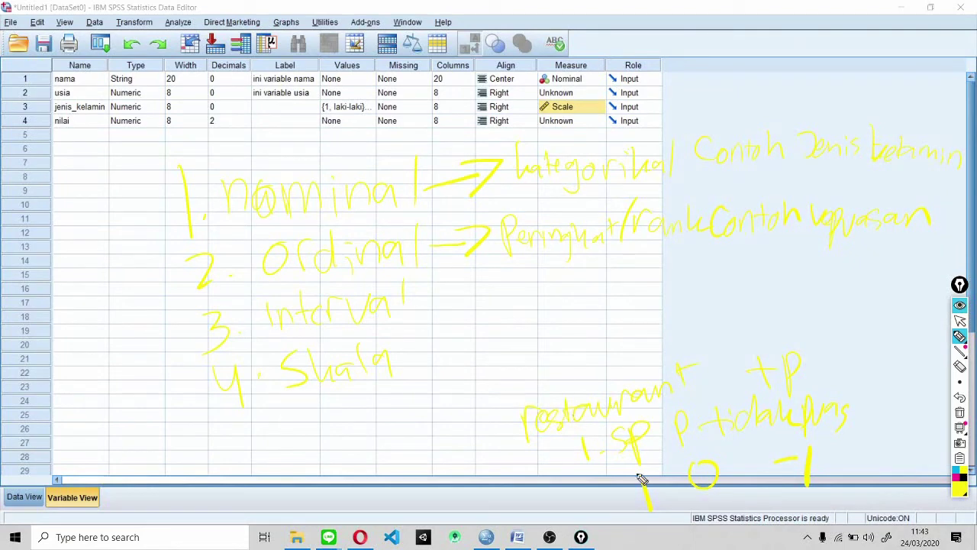
mouse_move(613, 459)
left_mouse_down()
mouse_move(824, 435)
mouse_move(845, 513)
left_mouse_up()
left_click_drag(639, 534, 843, 510)
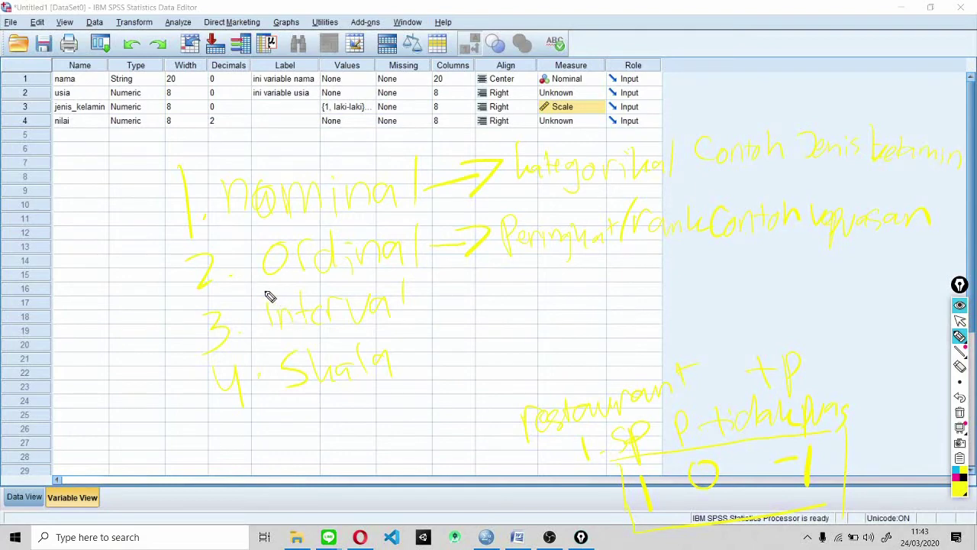
Draw a frame around interval and skala in the handwritten list and show the Measure options of jenis_kelamin.
left_click_drag(258, 291, 273, 410)
mouse_move(248, 306)
left_mouse_down()
mouse_move(416, 265)
mouse_move(432, 365)
left_mouse_up()
left_click_drag(278, 422, 464, 357)
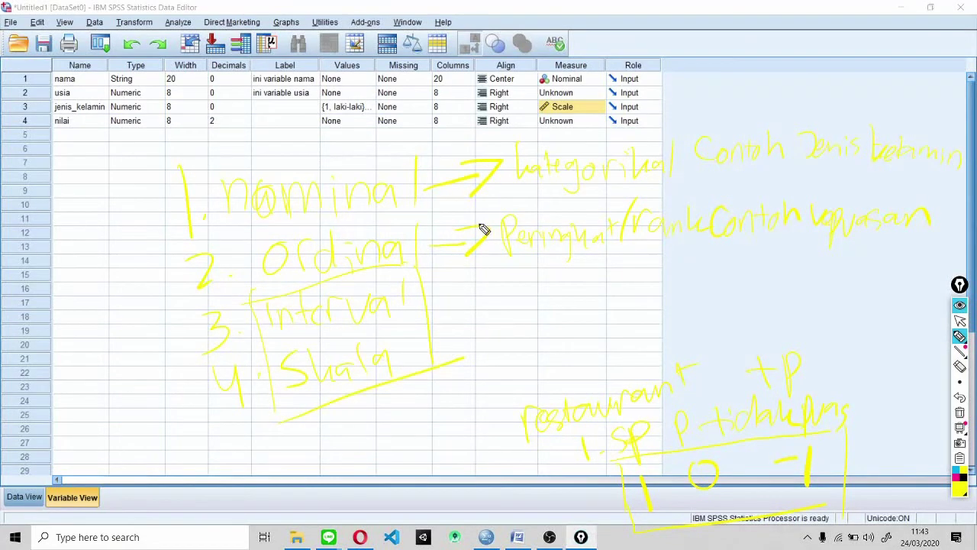
key("ctrl+shift+2")
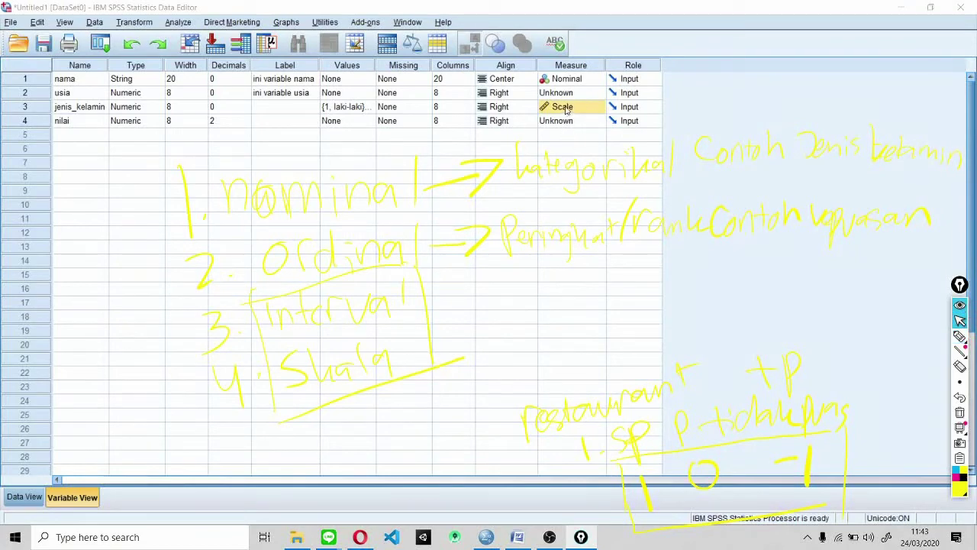
left_click(567, 109)
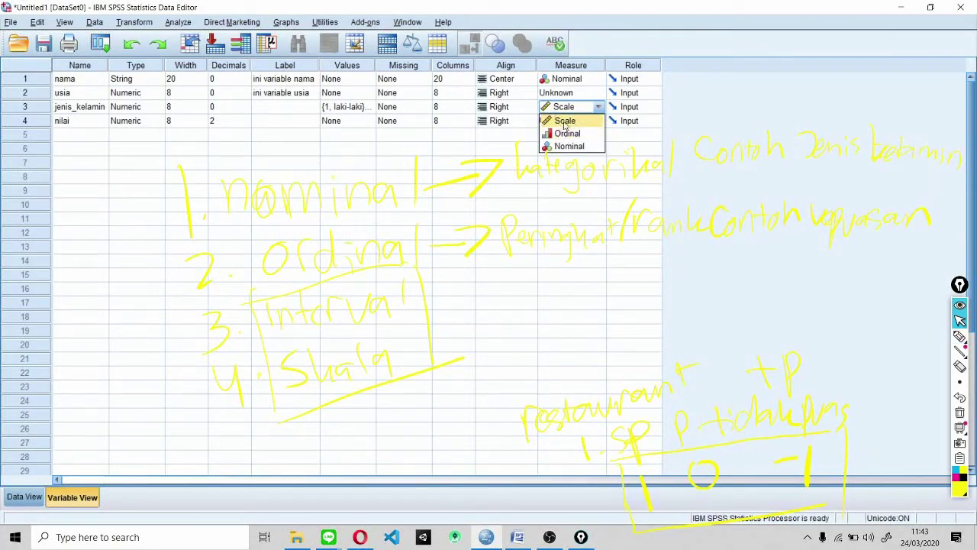
Draw an arrow from the framed interval and skala entries and handwrite "Ukuran" with the examples umur, tinggi and berat.
key("ctrl+shift+3")
mouse_move(442, 314)
left_mouse_down()
mouse_move(489, 302)
mouse_move(492, 288)
mouse_move(510, 304)
left_mouse_up()
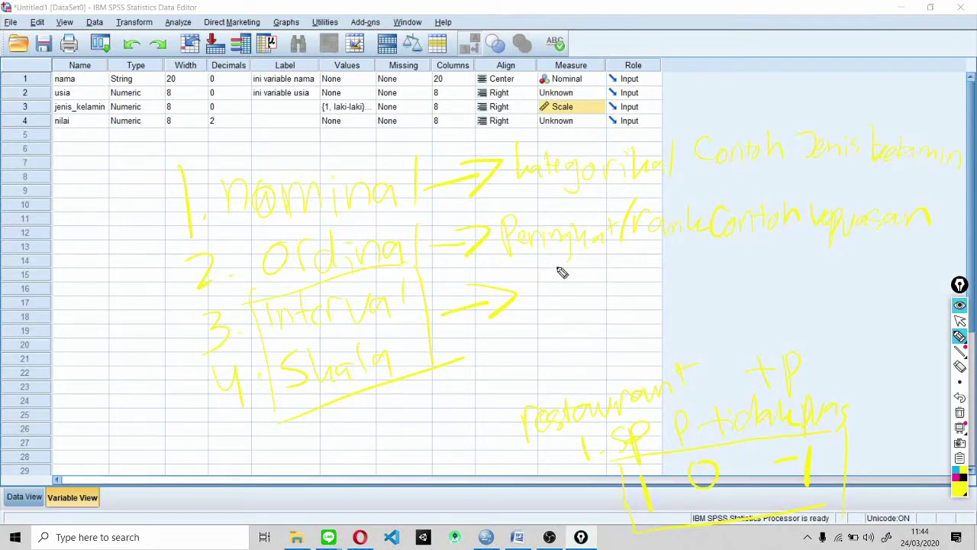
mouse_move(539, 300)
left_mouse_down()
mouse_move(530, 297)
mouse_move(558, 297)
mouse_move(583, 320)
mouse_move(609, 298)
mouse_move(633, 311)
mouse_move(647, 305)
left_mouse_up()
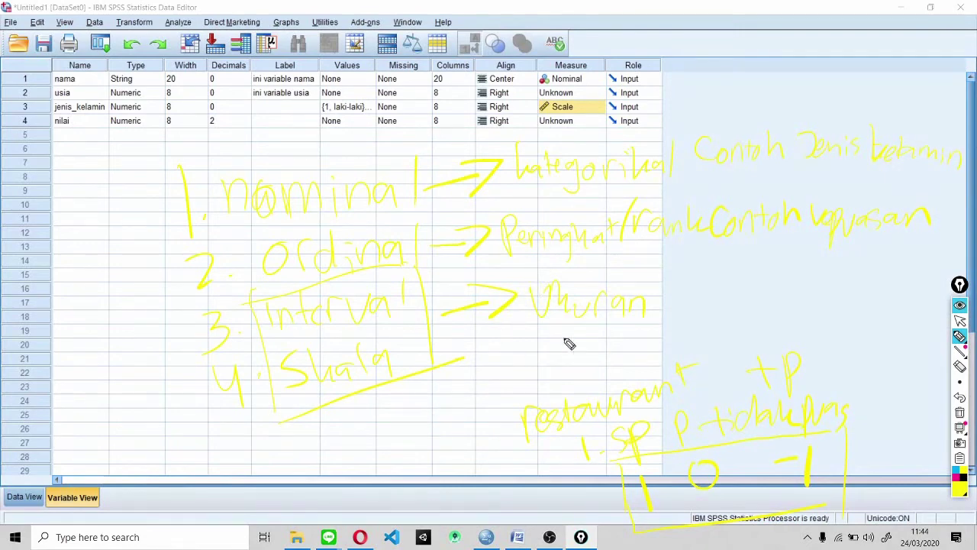
mouse_move(703, 285)
left_mouse_down()
mouse_move(705, 303)
mouse_move(716, 306)
mouse_move(760, 294)
mouse_move(790, 301)
left_mouse_up()
left_click(798, 295)
left_click(799, 306)
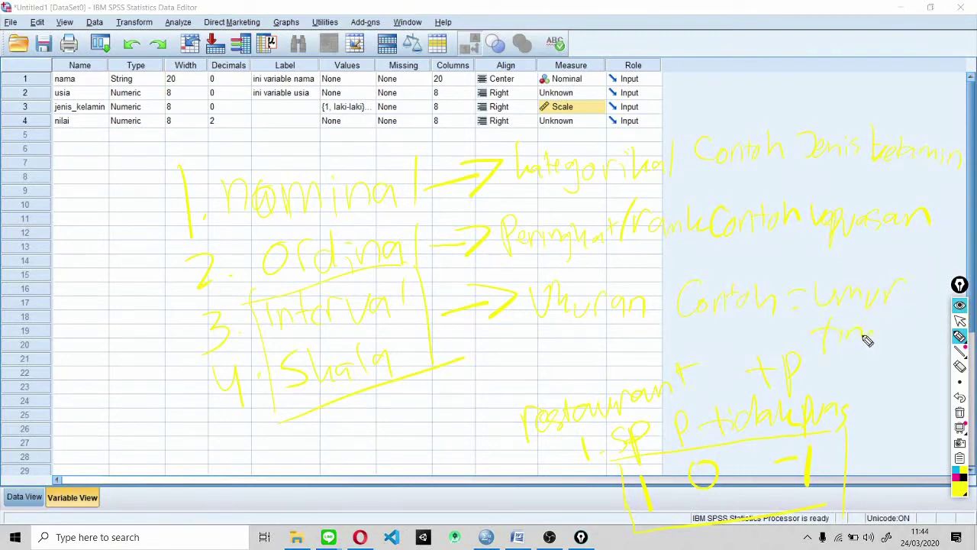
left_click_drag(836, 357, 833, 393)
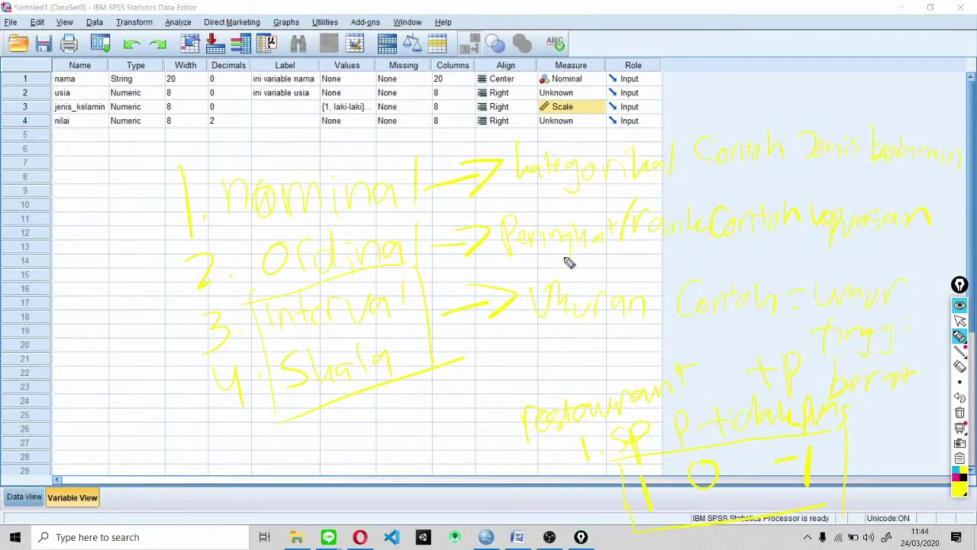
Draw a frame around the handwritten "Ukuran" and clear all the annotations from the screen.
left_click_drag(525, 329, 669, 333)
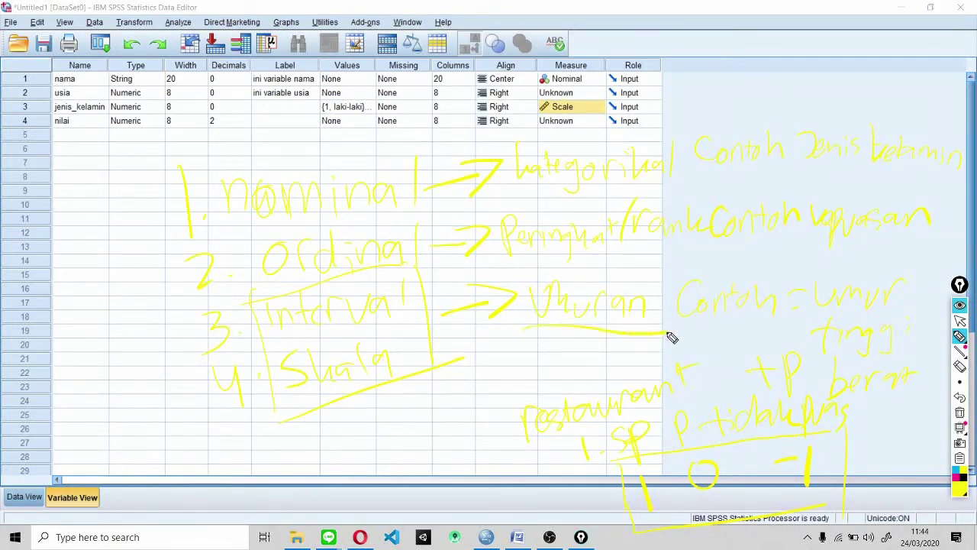
mouse_move(527, 336)
left_mouse_down()
mouse_move(524, 269)
mouse_move(658, 267)
mouse_move(649, 319)
left_mouse_up()
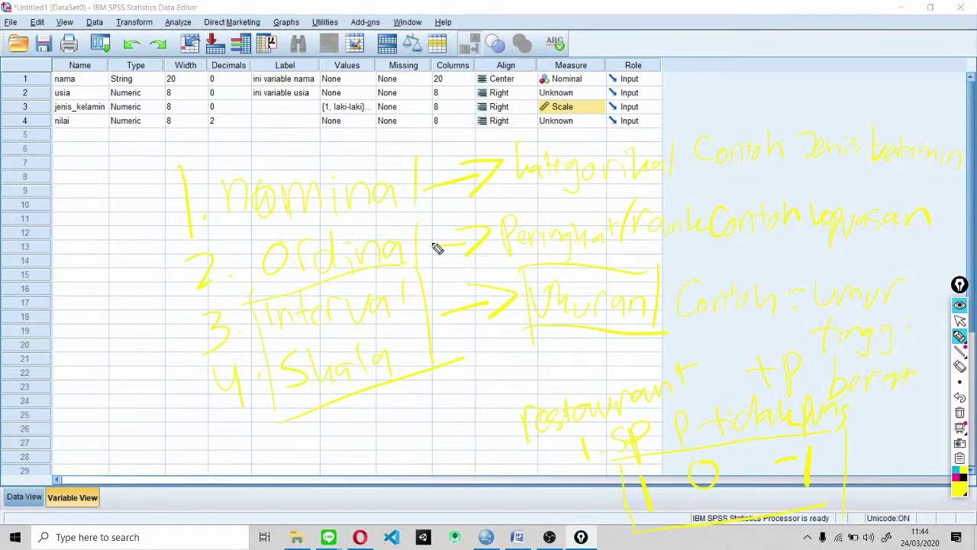
key("ctrl+shift+7")
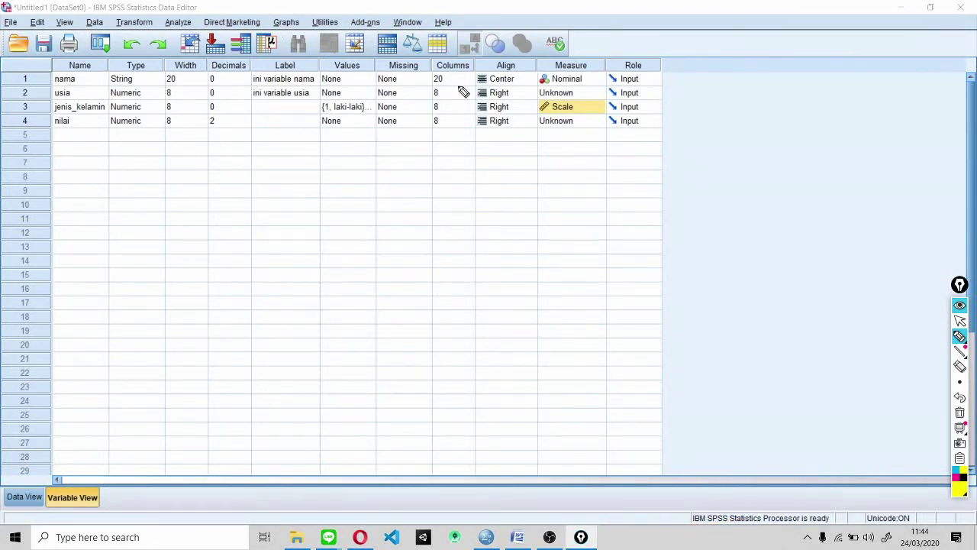
Handwrite the three measurement levels nominal, ordinal and scale below one another over the empty variable rows.
mouse_move(171, 178)
left_mouse_down()
mouse_move(209, 203)
mouse_move(275, 199)
mouse_move(303, 175)
mouse_move(339, 195)
left_mouse_up()
left_click_drag(357, 135, 358, 189)
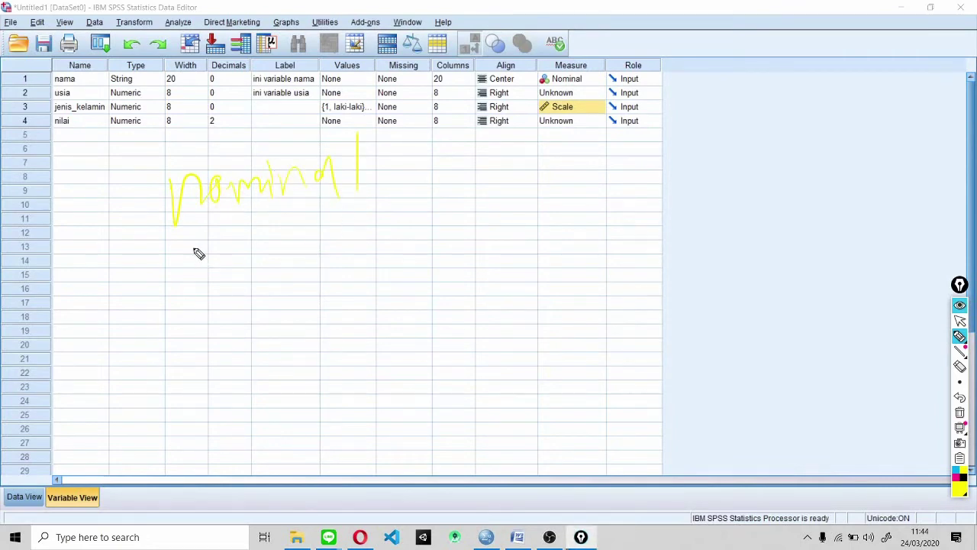
mouse_move(196, 272)
left_mouse_down()
mouse_move(290, 264)
mouse_move(304, 279)
left_mouse_up()
left_click_drag(325, 226, 330, 275)
mouse_move(207, 348)
left_mouse_down()
mouse_move(229, 366)
mouse_move(258, 364)
mouse_move(280, 380)
mouse_move(304, 360)
mouse_move(321, 365)
left_mouse_up()
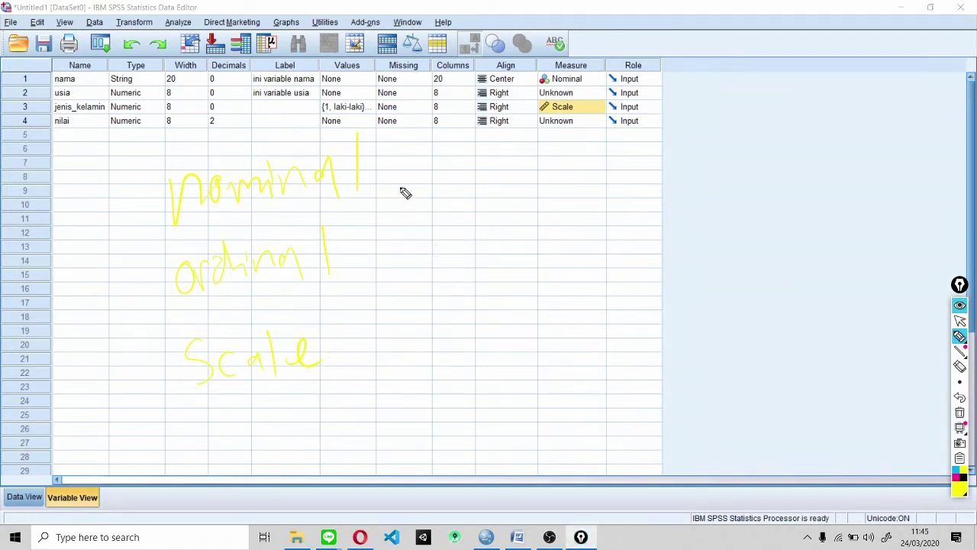
Draw lines from nominal to handwritten "bar chart" and "pie chart", and from ordinal to "bar chart".
mouse_move(388, 177)
left_mouse_down()
mouse_move(415, 153)
mouse_move(448, 170)
left_mouse_up()
mouse_move(449, 89)
left_mouse_down()
mouse_move(468, 116)
mouse_move(504, 126)
mouse_move(584, 103)
mouse_move(662, 112)
mouse_move(676, 96)
left_mouse_up()
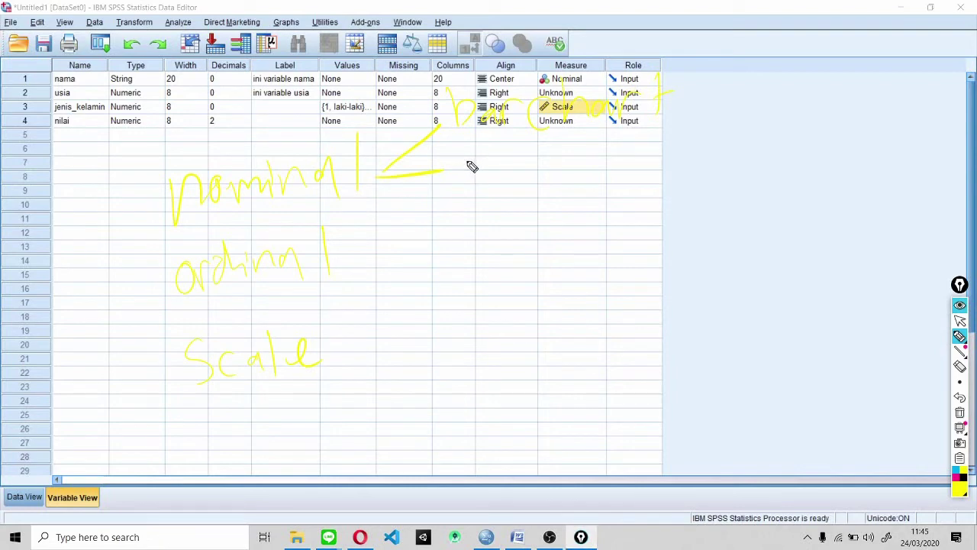
mouse_move(470, 157)
left_mouse_down()
mouse_move(476, 174)
mouse_move(494, 153)
mouse_move(547, 188)
mouse_move(577, 155)
mouse_move(621, 159)
mouse_move(691, 136)
left_mouse_up()
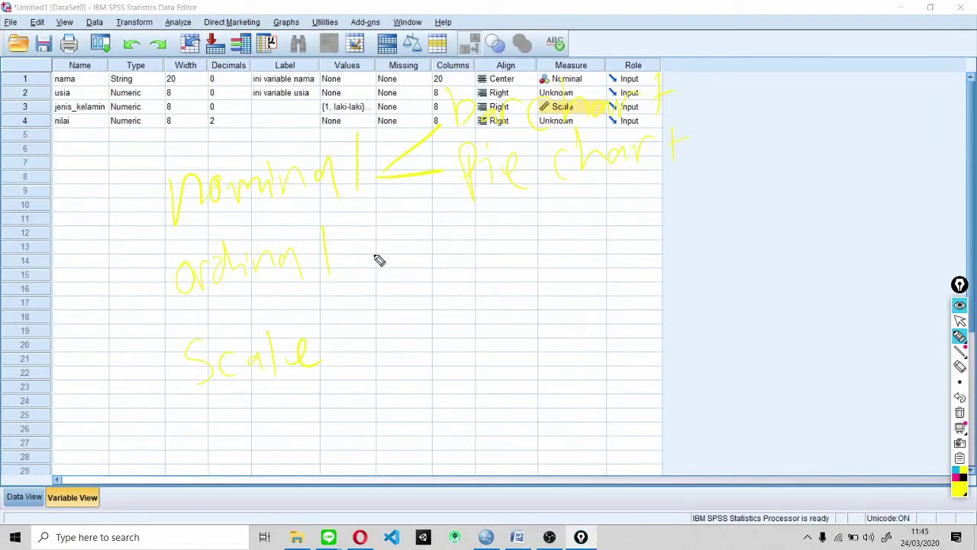
left_click_drag(357, 262, 426, 240)
mouse_move(456, 222)
left_mouse_down()
mouse_move(489, 262)
mouse_move(518, 245)
mouse_move(561, 258)
mouse_move(655, 242)
left_mouse_up()
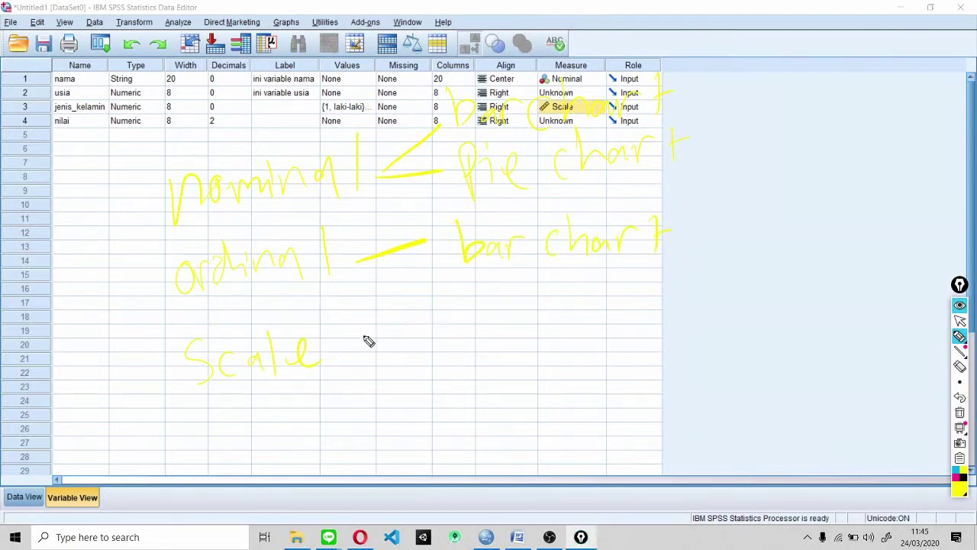
Draw three lines from the handwritten scale and label them "bar chart", "Histogram" and "line chart".
mouse_move(350, 352)
left_mouse_down()
mouse_move(425, 307)
mouse_move(484, 316)
mouse_move(541, 305)
mouse_move(556, 285)
mouse_move(589, 301)
mouse_move(622, 283)
mouse_move(644, 297)
mouse_move(661, 287)
left_mouse_up()
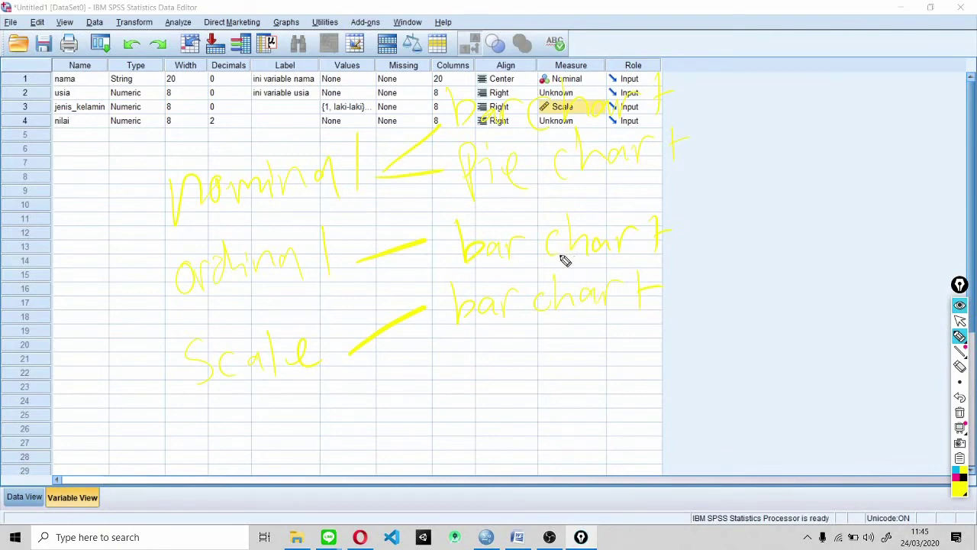
mouse_move(351, 355)
left_mouse_down()
mouse_move(415, 349)
mouse_move(452, 371)
mouse_move(478, 350)
left_mouse_up()
mouse_move(478, 339)
left_mouse_down()
mouse_move(480, 367)
mouse_move(490, 368)
left_mouse_up()
mouse_move(510, 348)
left_mouse_down()
mouse_move(505, 366)
mouse_move(534, 369)
mouse_move(555, 348)
mouse_move(578, 344)
mouse_move(584, 374)
mouse_move(611, 344)
mouse_move(634, 365)
left_mouse_up()
left_click_drag(639, 365, 658, 341)
left_click_drag(353, 353, 424, 420)
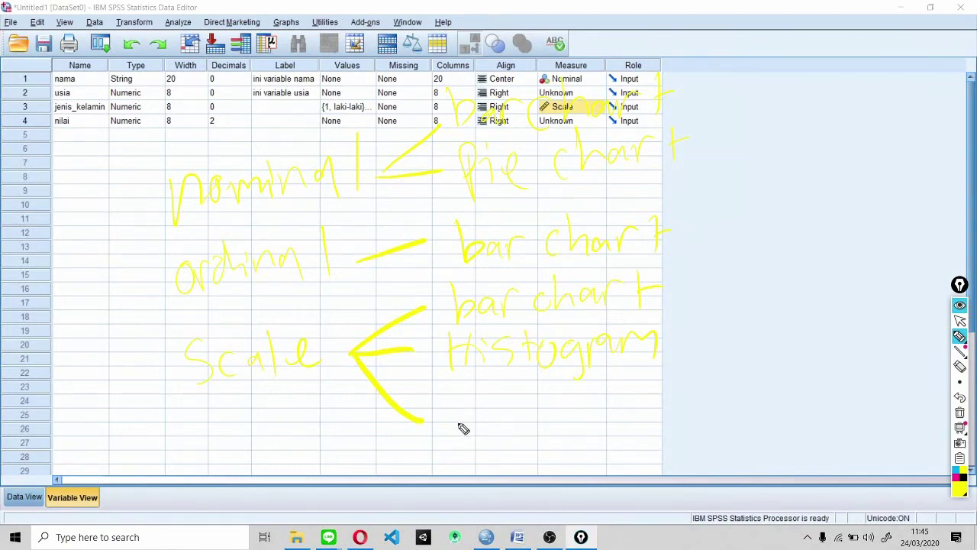
mouse_move(444, 399)
left_mouse_down()
mouse_move(442, 432)
mouse_move(486, 428)
left_mouse_up()
mouse_move(493, 412)
left_mouse_down()
mouse_move(543, 419)
mouse_move(550, 391)
mouse_move(580, 416)
mouse_move(648, 397)
left_mouse_up()
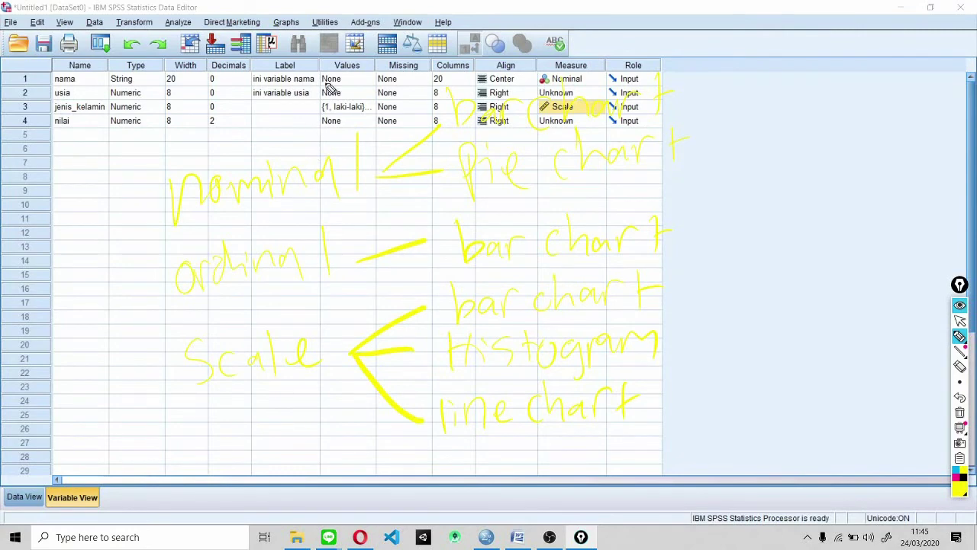
Draw a frame around the handwritten nominal and write "Frekwensi" beside its chart types.
mouse_move(167, 151)
left_mouse_down()
mouse_move(175, 220)
mouse_move(177, 150)
mouse_move(347, 109)
mouse_move(365, 184)
left_mouse_up()
mouse_move(190, 244)
left_mouse_down()
mouse_move(363, 206)
mouse_move(371, 165)
mouse_move(351, 107)
left_mouse_up()
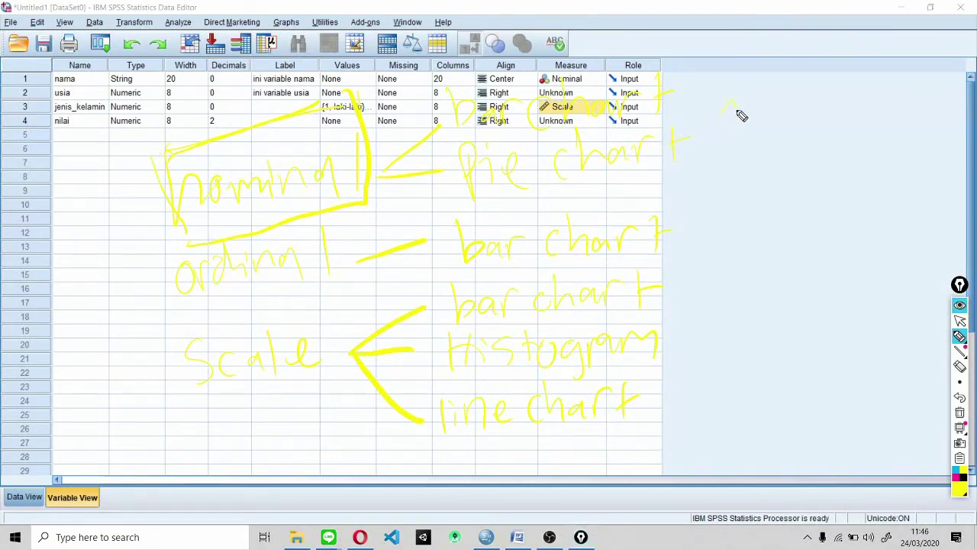
mouse_move(770, 131)
left_mouse_down()
mouse_move(803, 120)
mouse_move(791, 134)
mouse_move(868, 149)
left_mouse_up()
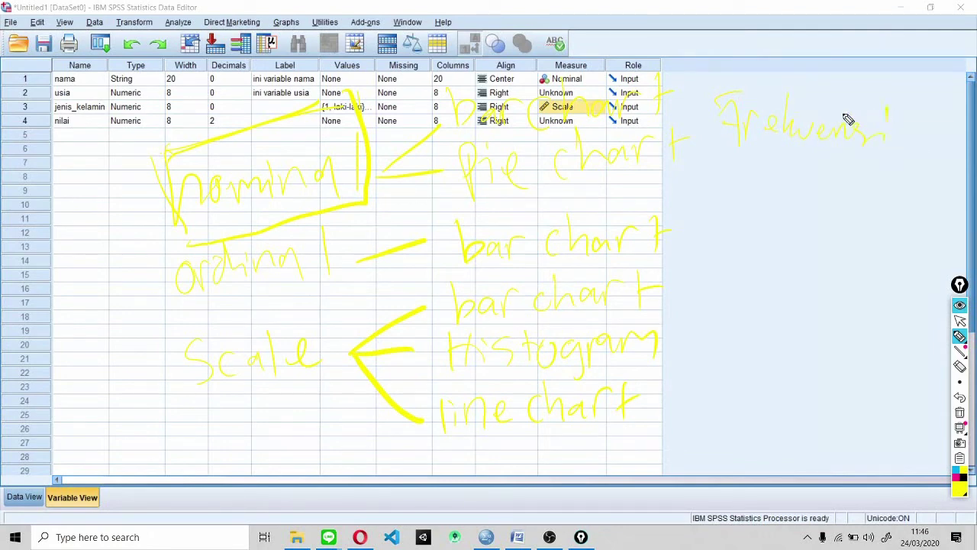
Handwrite "Mean" and "sd" under the nominal level's Frekwensi note and cross both out.
left_click_drag(716, 181, 741, 168)
left_click_drag(697, 133, 846, 189)
left_click_drag(809, 139, 706, 181)
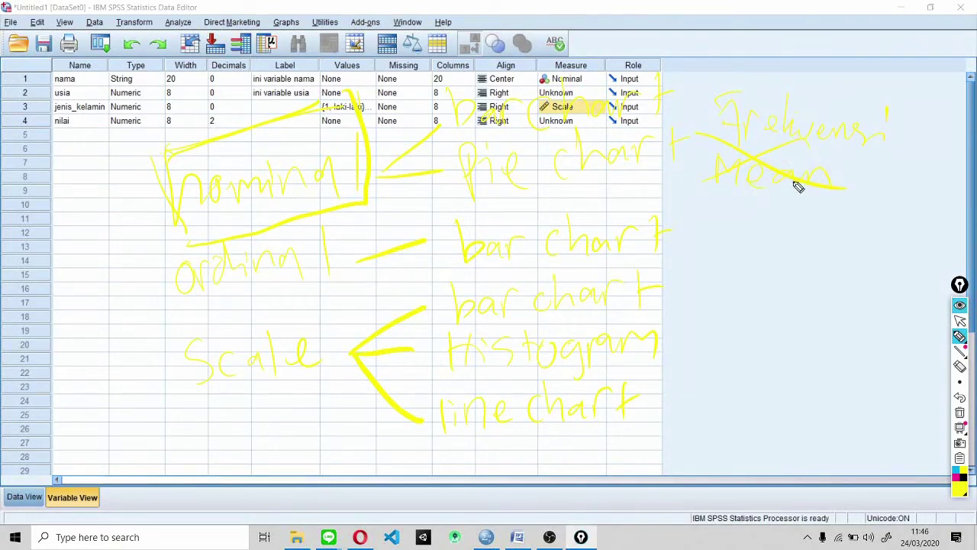
mouse_move(889, 197)
left_mouse_down()
mouse_move(855, 159)
mouse_move(951, 193)
left_mouse_up()
left_click_drag(943, 149, 836, 222)
Draw a frame around the handwritten "Frekwensi" that belongs to nominal.
left_click_drag(694, 53, 702, 169)
mouse_move(636, 72)
left_mouse_down()
mouse_move(887, 65)
mouse_move(902, 142)
left_mouse_up()
left_click_drag(659, 158, 923, 157)
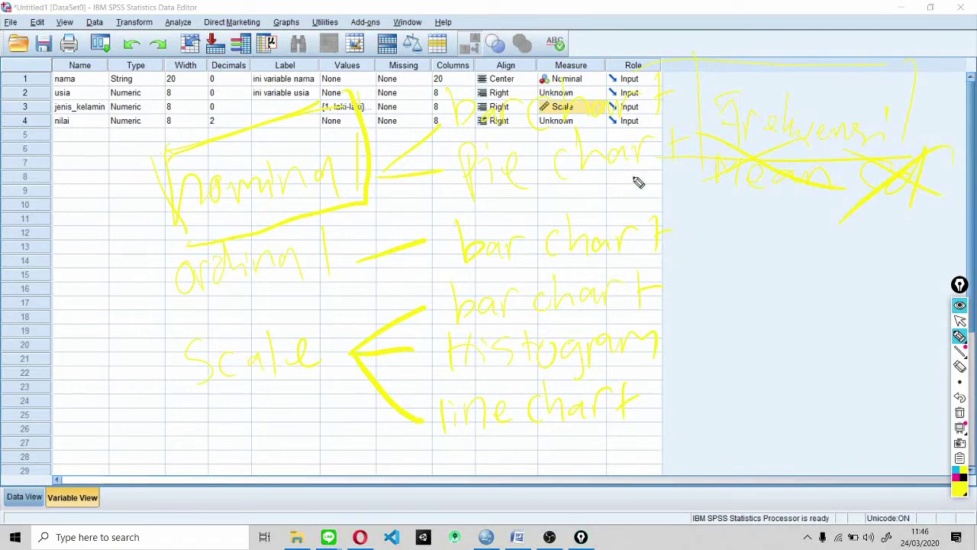
Handwrite "Frekwensi" and "mean" beside ordinal's bar chart, frame the word ordinal, and cross out that mean.
mouse_move(715, 220)
left_mouse_down()
mouse_move(715, 232)
mouse_move(783, 224)
mouse_move(850, 240)
mouse_move(886, 225)
left_mouse_up()
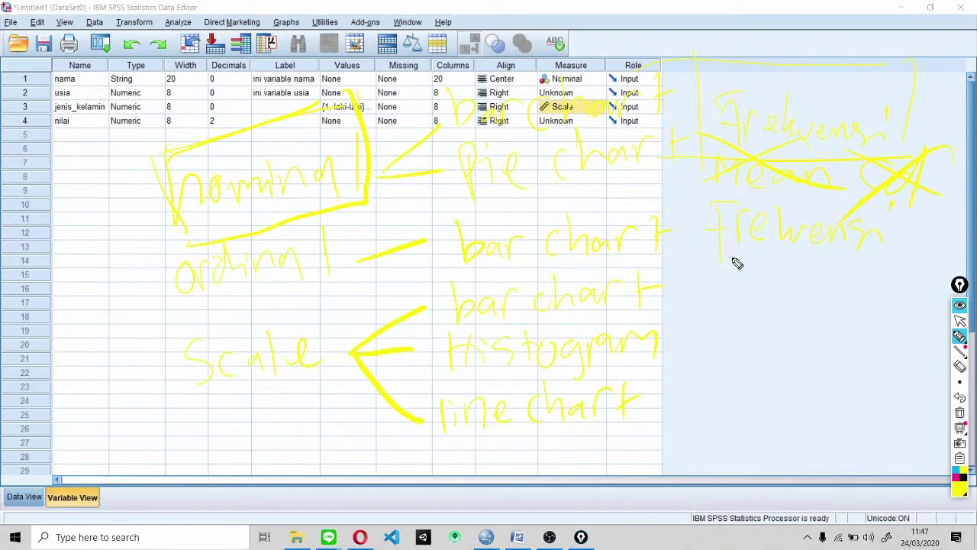
mouse_move(740, 259)
left_mouse_down()
mouse_move(770, 253)
mouse_move(794, 269)
mouse_move(808, 257)
mouse_move(816, 272)
left_mouse_up()
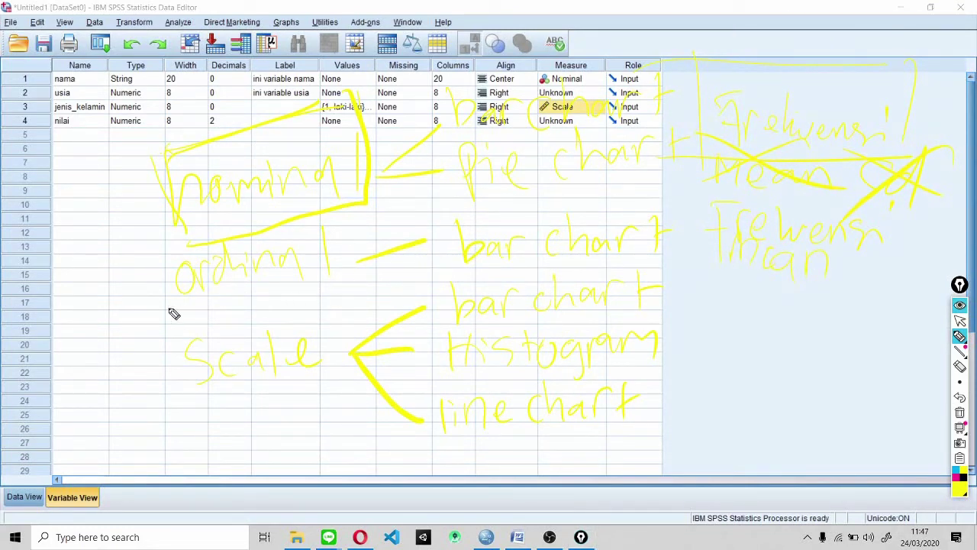
left_click_drag(169, 306, 346, 281)
left_click_drag(339, 214, 352, 279)
mouse_move(154, 246)
left_mouse_down()
mouse_move(172, 307)
mouse_move(343, 223)
left_mouse_up()
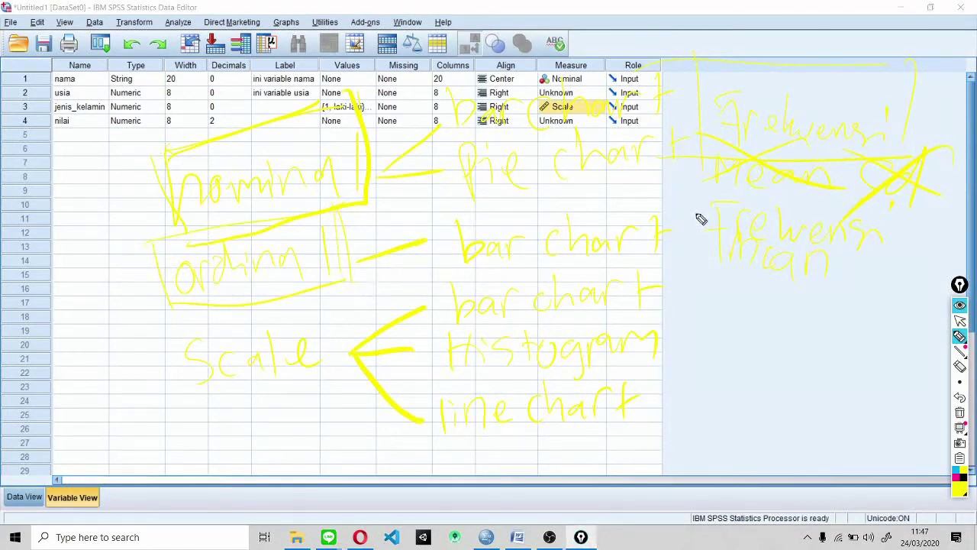
left_click_drag(737, 252, 843, 293)
left_click_drag(814, 254, 693, 269)
Handwrite "Frekwensi", "mean" and "standard deviasi" beside the chart types of scale.
mouse_move(709, 313)
left_mouse_down()
mouse_move(703, 325)
mouse_move(830, 334)
mouse_move(866, 330)
mouse_move(886, 295)
left_mouse_up()
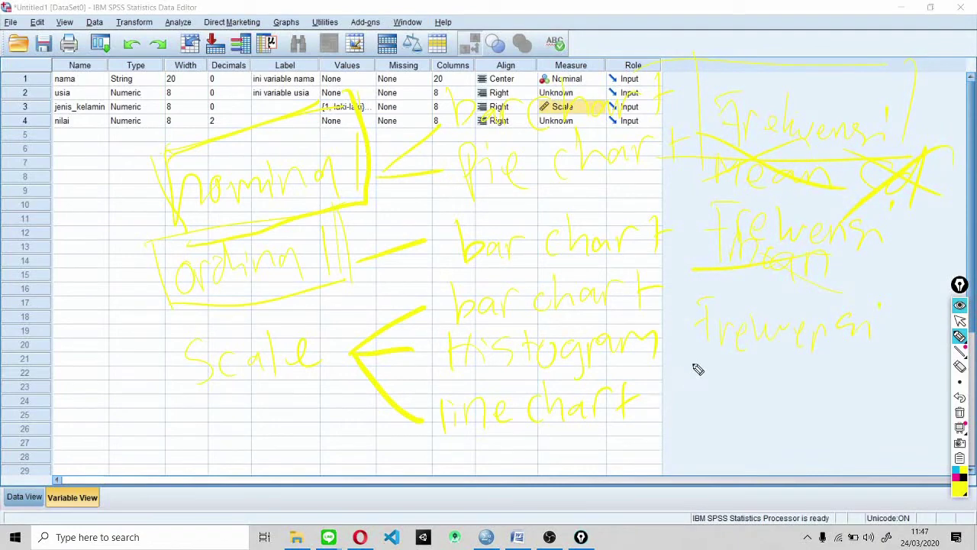
mouse_move(699, 374)
left_mouse_down()
mouse_move(698, 387)
mouse_move(744, 399)
mouse_move(785, 392)
left_mouse_up()
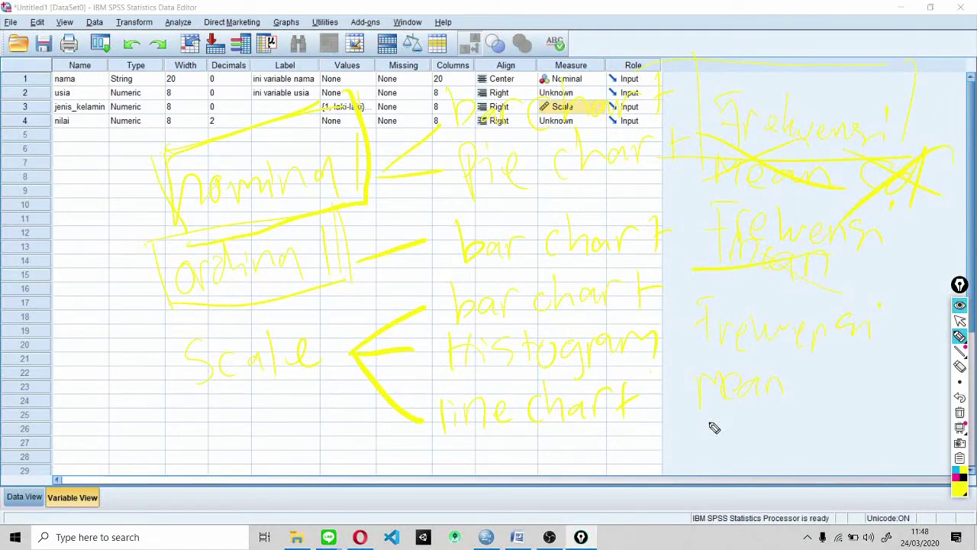
mouse_move(718, 429)
left_mouse_down()
mouse_move(720, 421)
mouse_move(761, 434)
mouse_move(825, 412)
mouse_move(866, 419)
mouse_move(906, 401)
mouse_move(951, 406)
left_mouse_up()
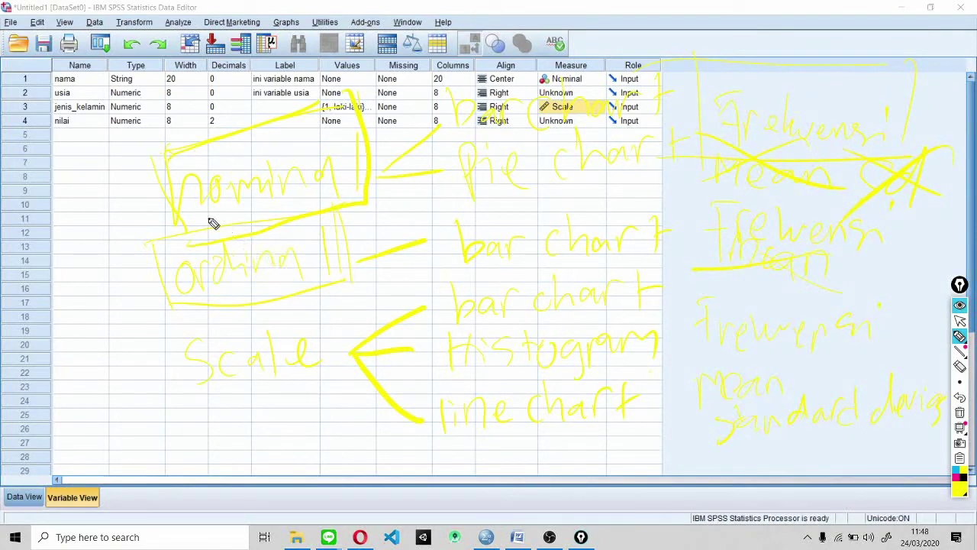
Draw a pointing stroke in front of each of the handwritten levels nominal, ordinal and scale.
left_click_drag(69, 242, 146, 187)
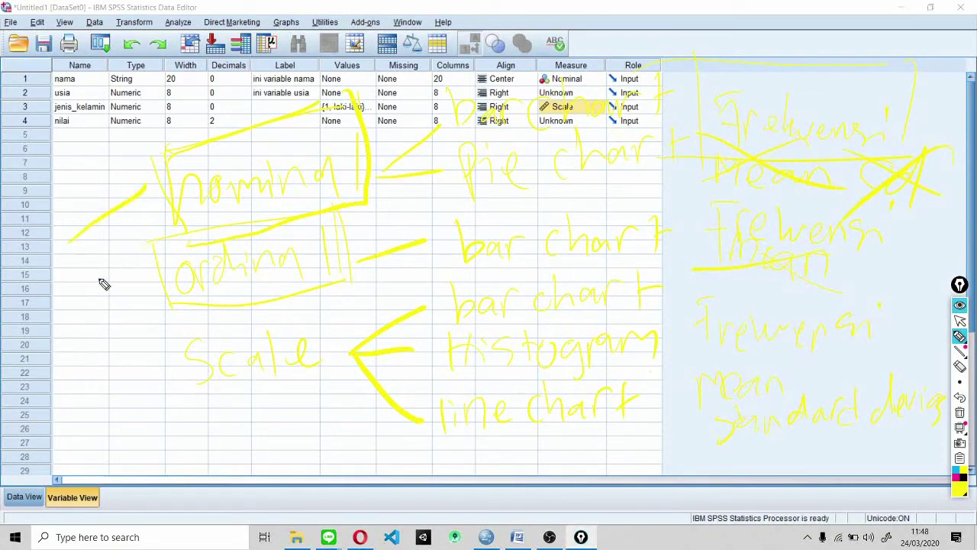
left_click_drag(64, 332, 150, 272)
left_click_drag(92, 400, 170, 362)
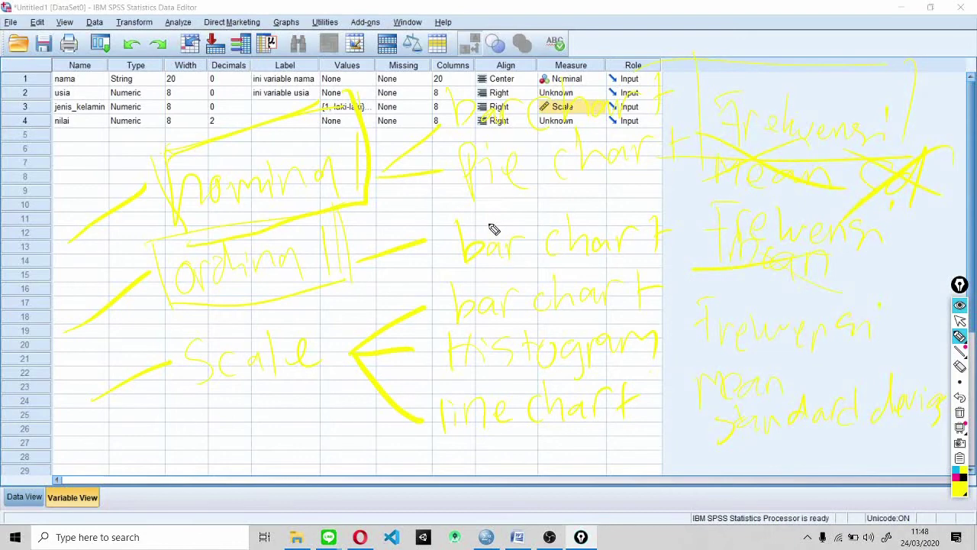
Clear the handwritten notes and set Measure to Nominal for nama and Scale for usia.
key("ctrl+shift+2")
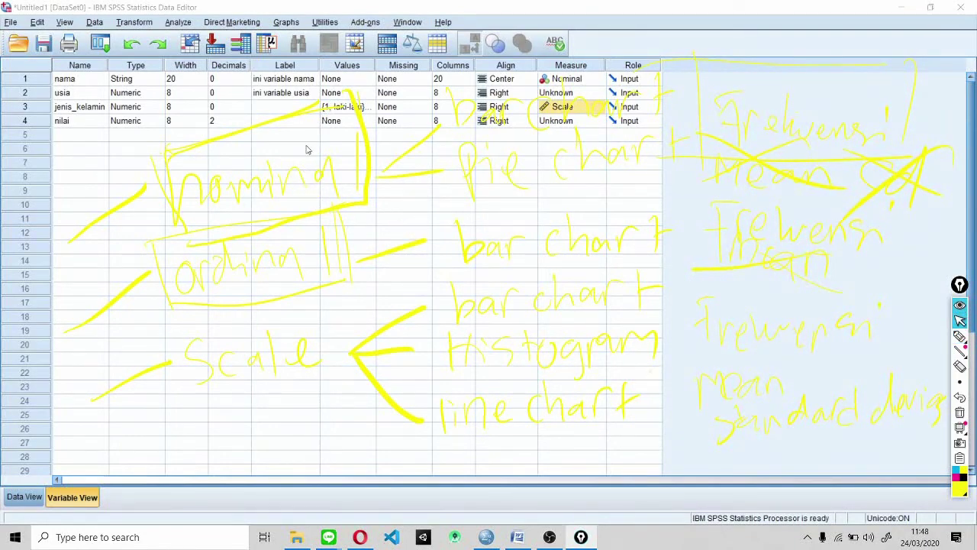
key("ctrl+shift+c")
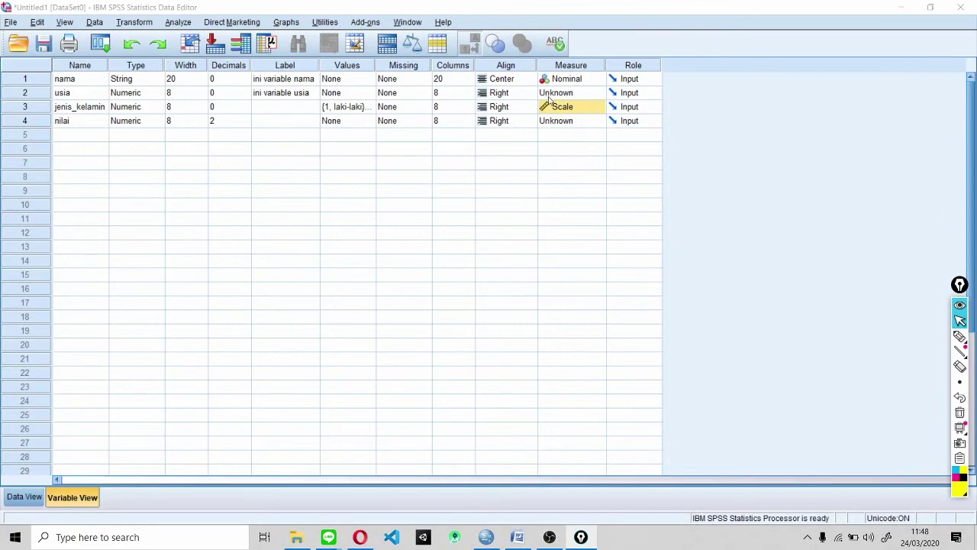
left_click(568, 79)
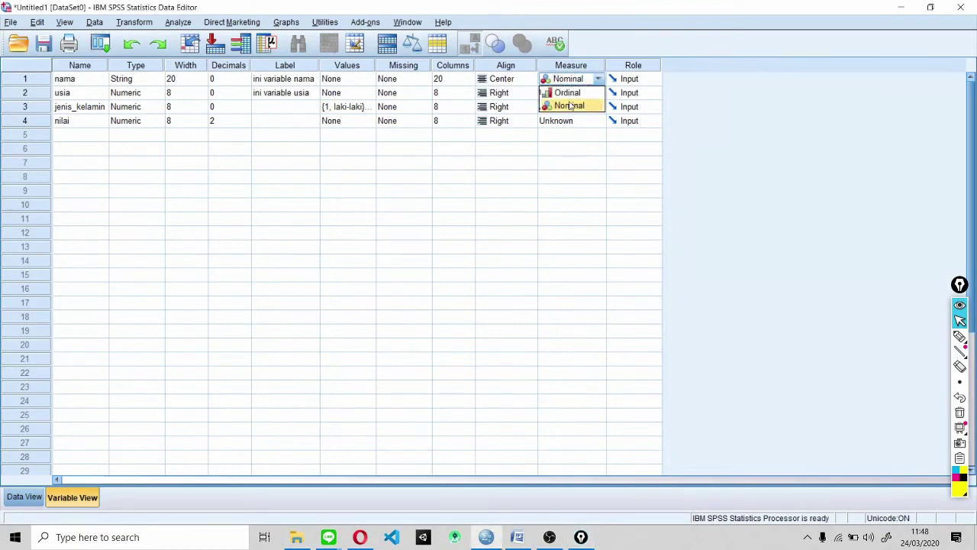
left_click(571, 106)
left_click(565, 94)
left_click(564, 108)
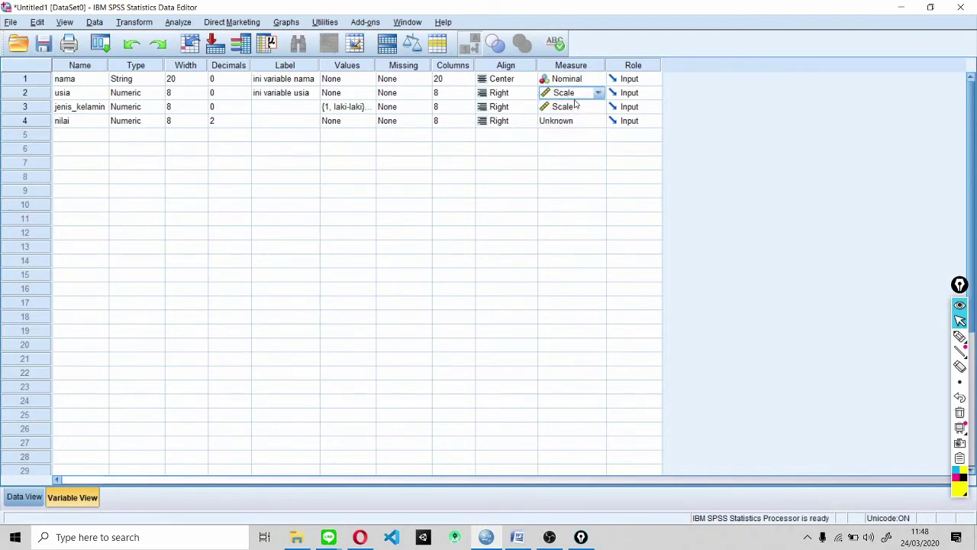
Set Measure to Nominal for jenis_kelamin and to Scale for nilai.
left_click(562, 107)
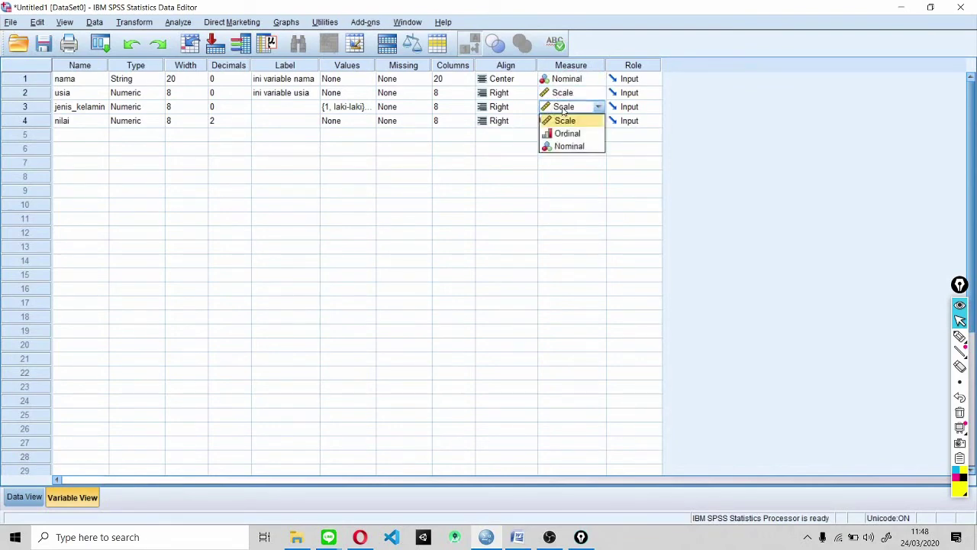
left_click(569, 146)
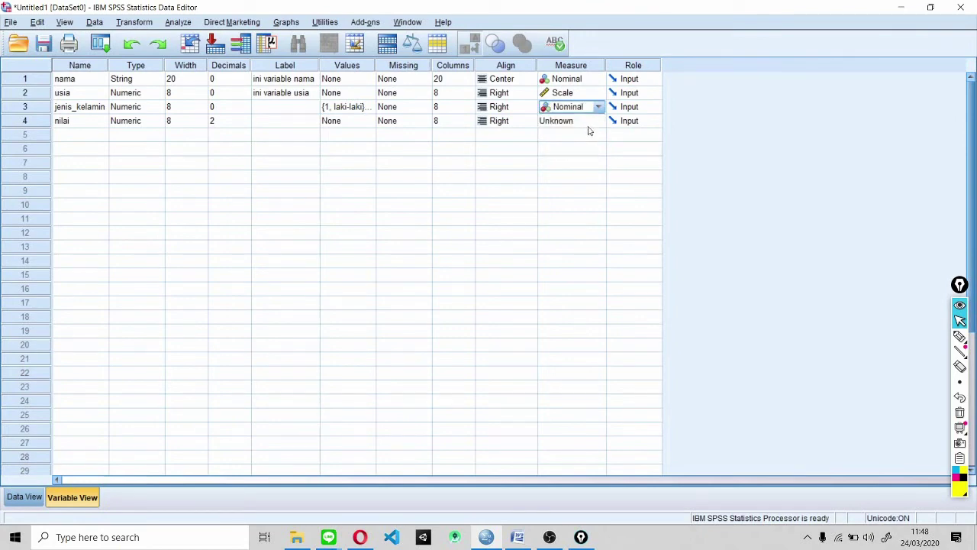
left_click(574, 122)
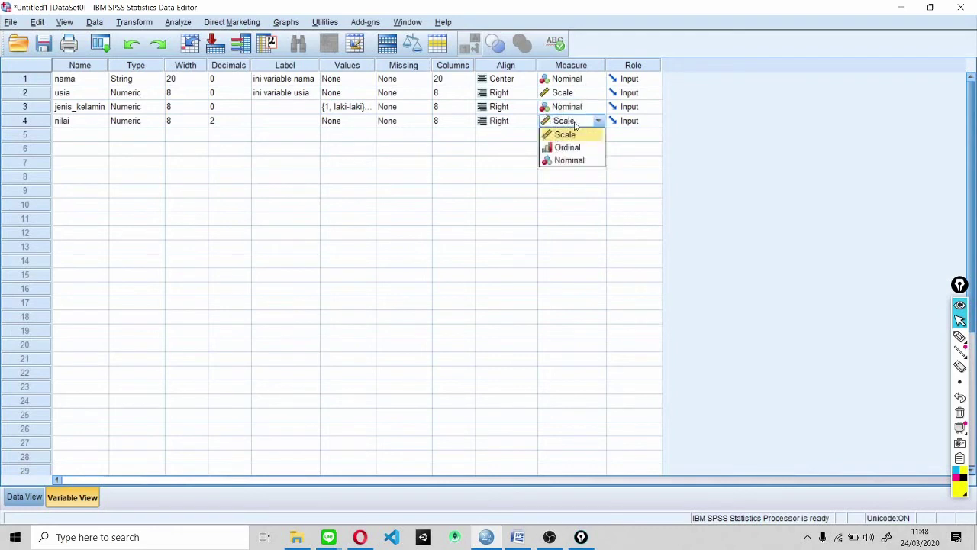
left_click(575, 136)
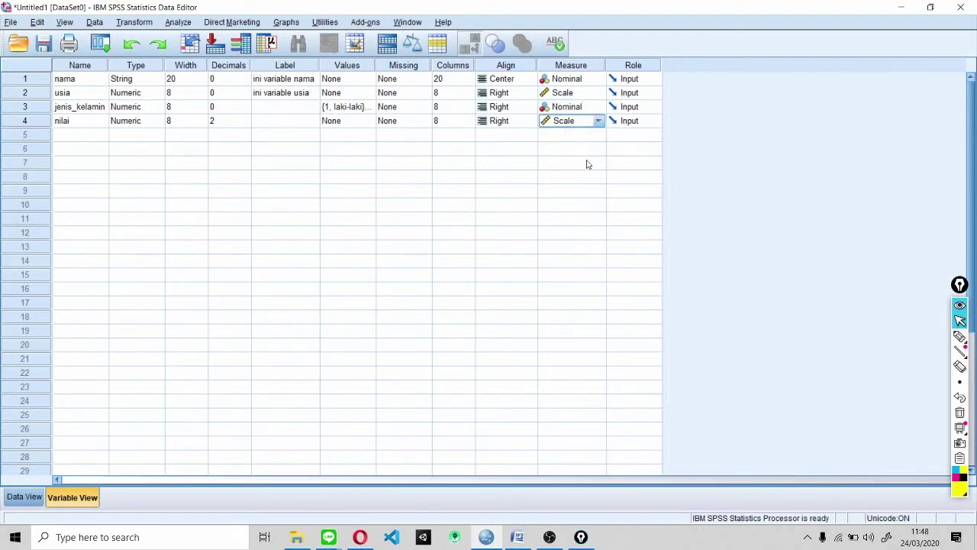
Set the alignment of nama to Right and the decimals of nilai to 0.
left_click(524, 92)
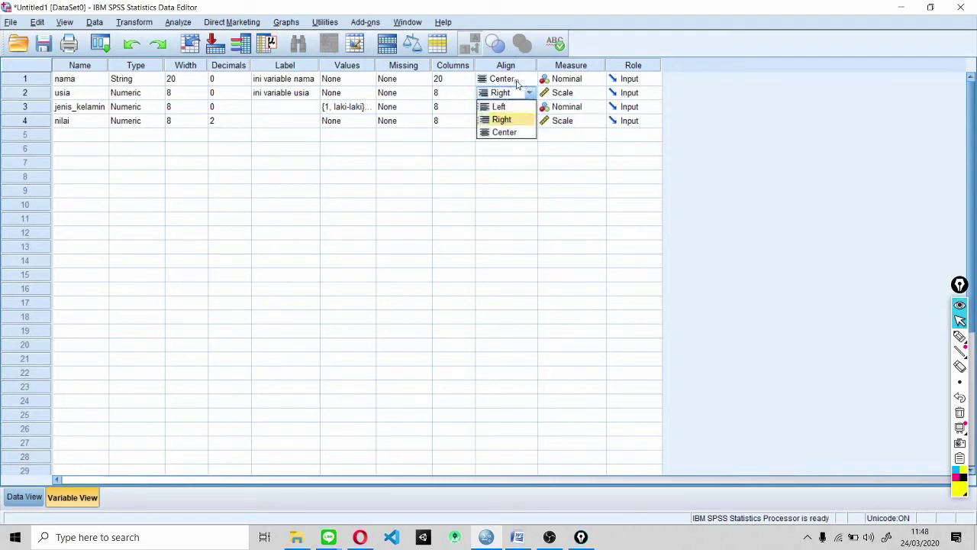
left_click(518, 81)
left_click(510, 79)
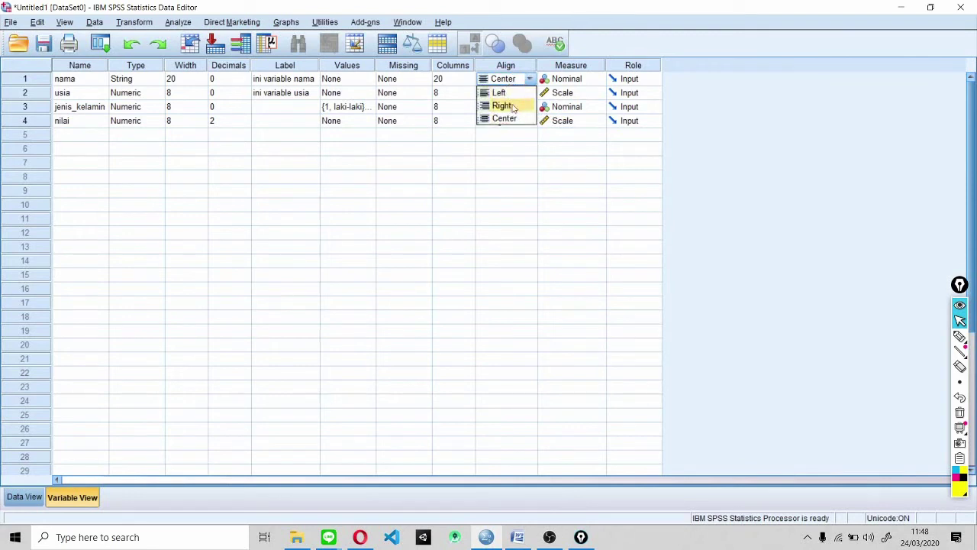
left_click(504, 105)
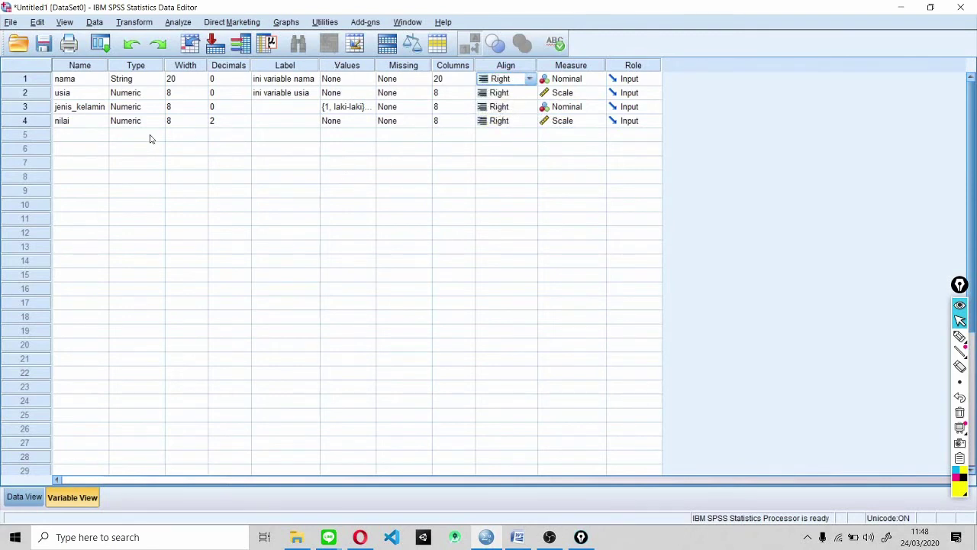
left_click(226, 122)
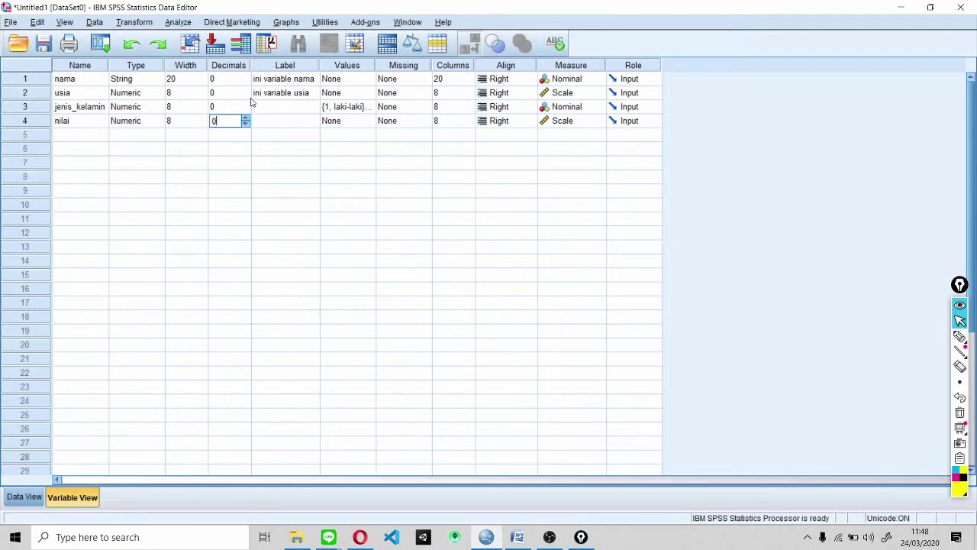
In Data View, draw pen marks over case numbers 1 to 5 and beside the names in the nama column.
left_click(243, 193)
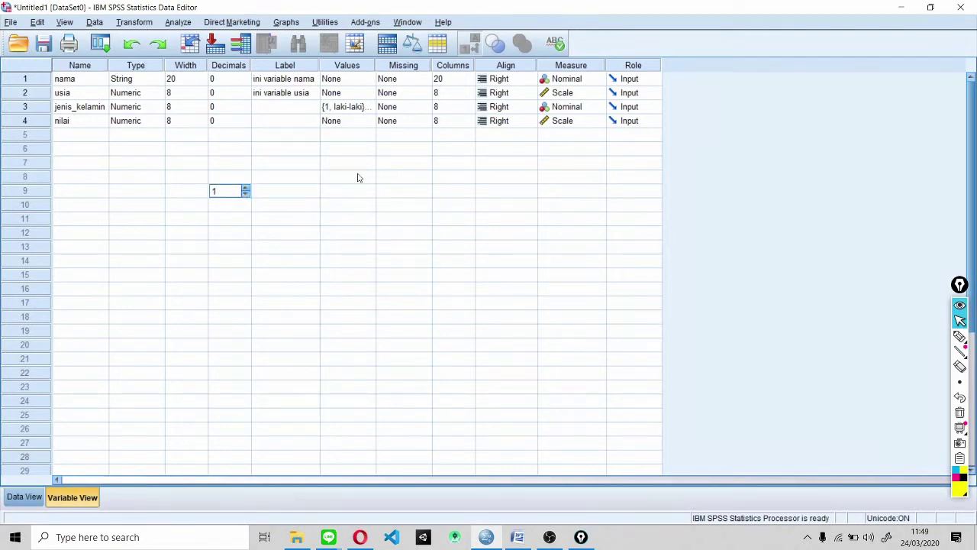
left_click(24, 495)
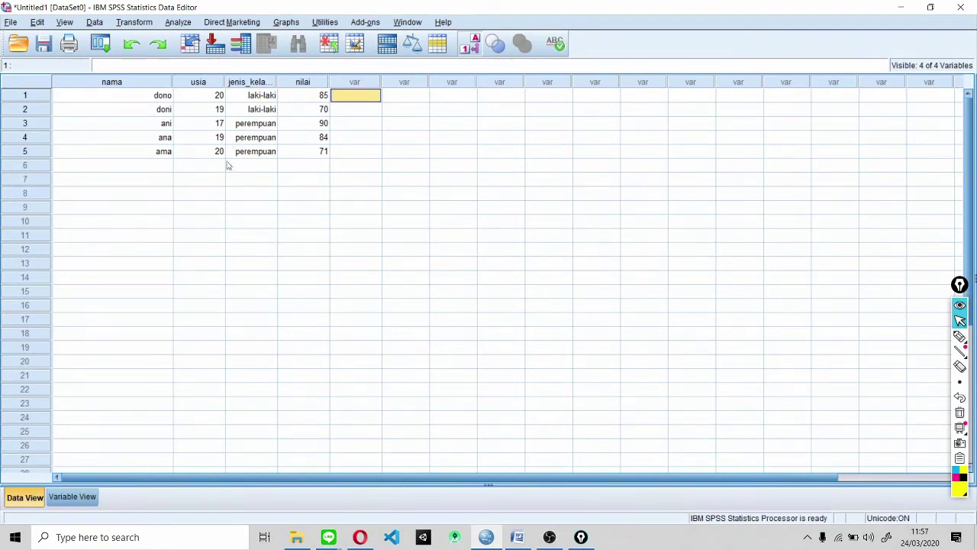
key("ctrl+shift+3")
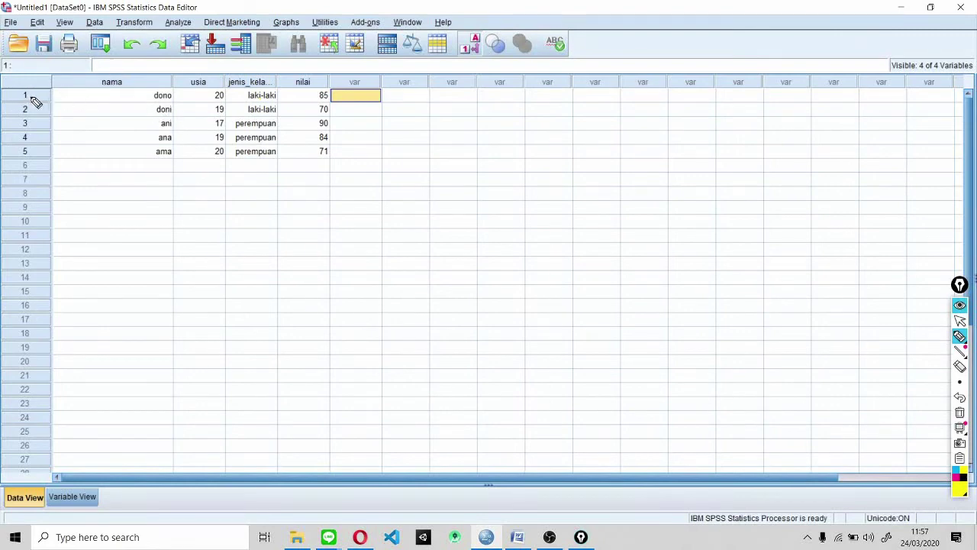
mouse_move(26, 93)
left_mouse_down()
mouse_move(28, 135)
mouse_move(52, 146)
left_mouse_up()
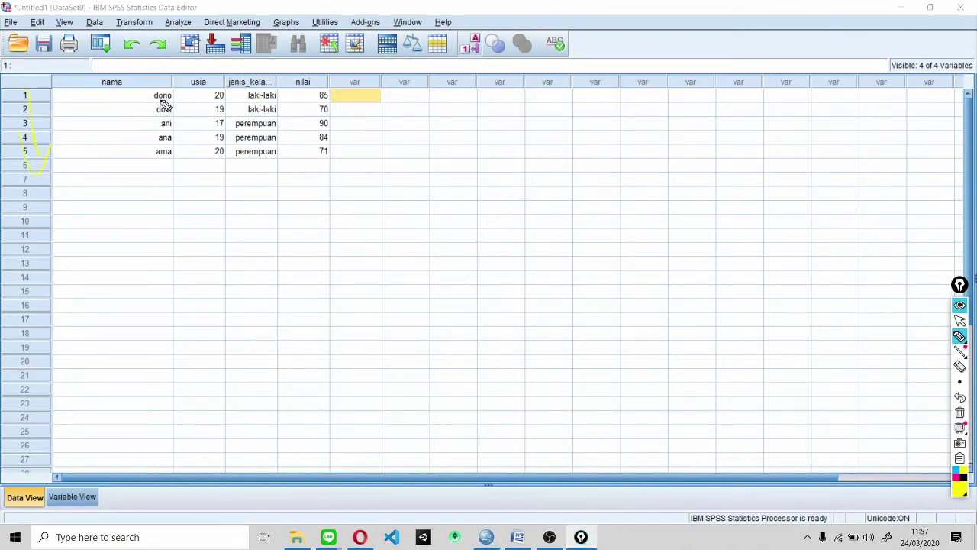
left_click_drag(107, 95, 147, 94)
mouse_move(104, 109)
left_mouse_down()
mouse_move(145, 109)
mouse_move(145, 147)
left_mouse_up()
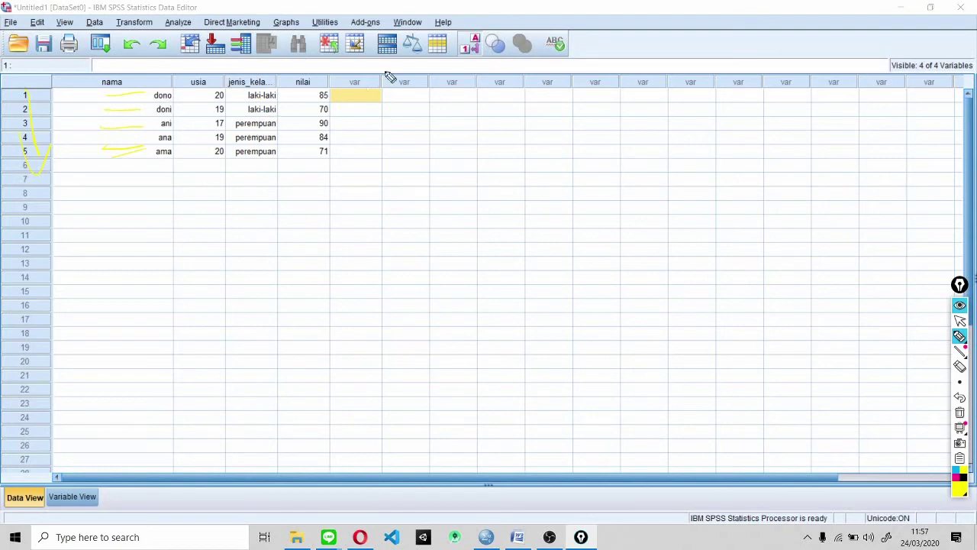
Turn value labels off to examine the jenis_kelamin codes, and turn the labels back on.
key("ctrl+shift+1")
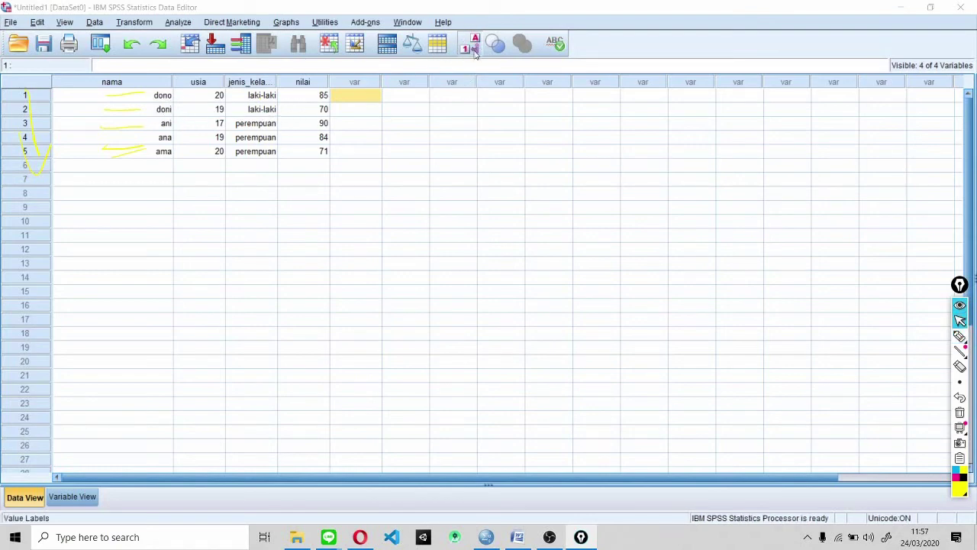
left_click(471, 45)
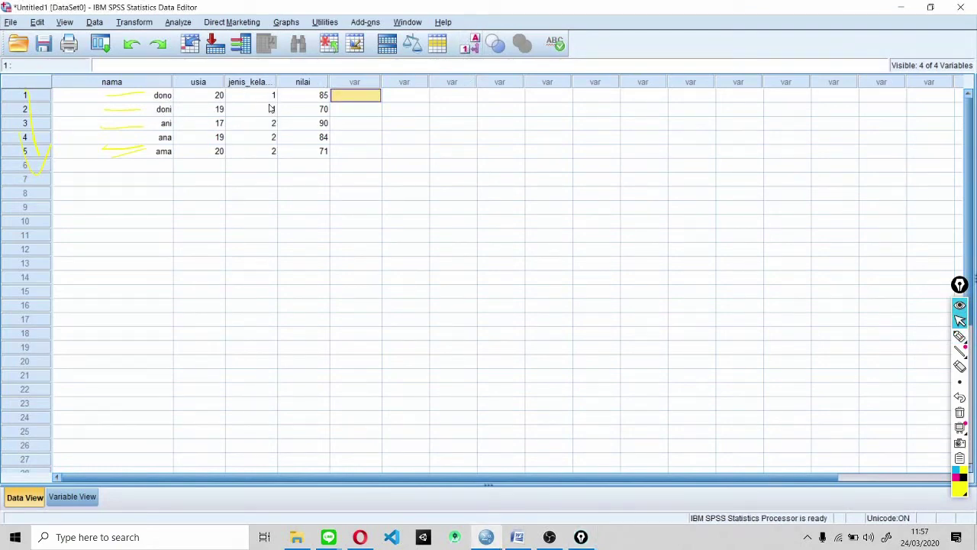
left_click(473, 46)
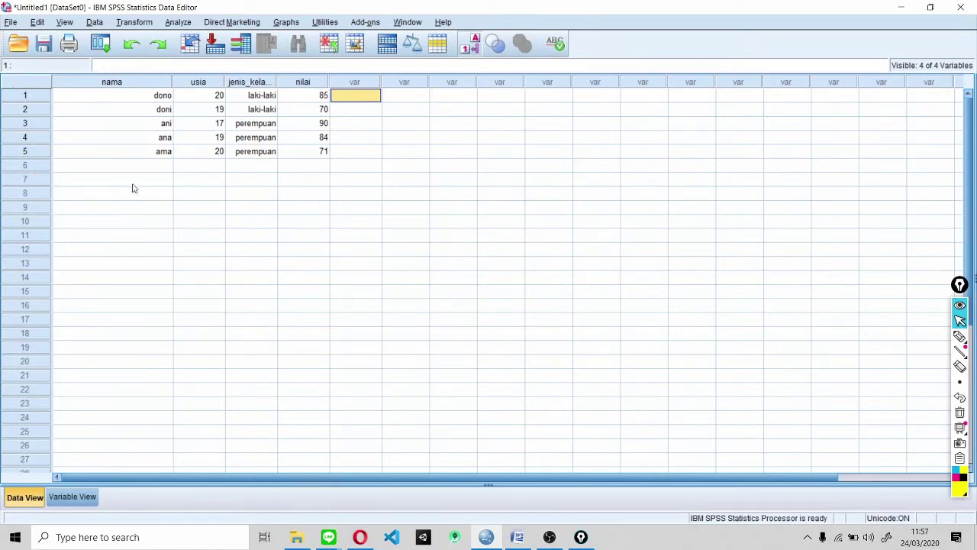
Look through the available analysis categories, including Compare Means, Classify, Scale, Survival and Custom Tables.
left_click(188, 20)
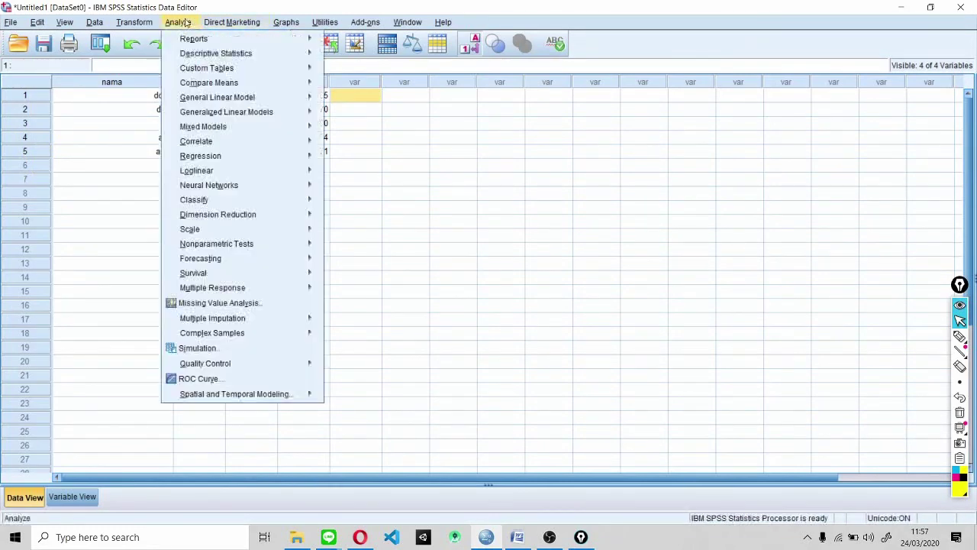
mouse_move(184, 52)
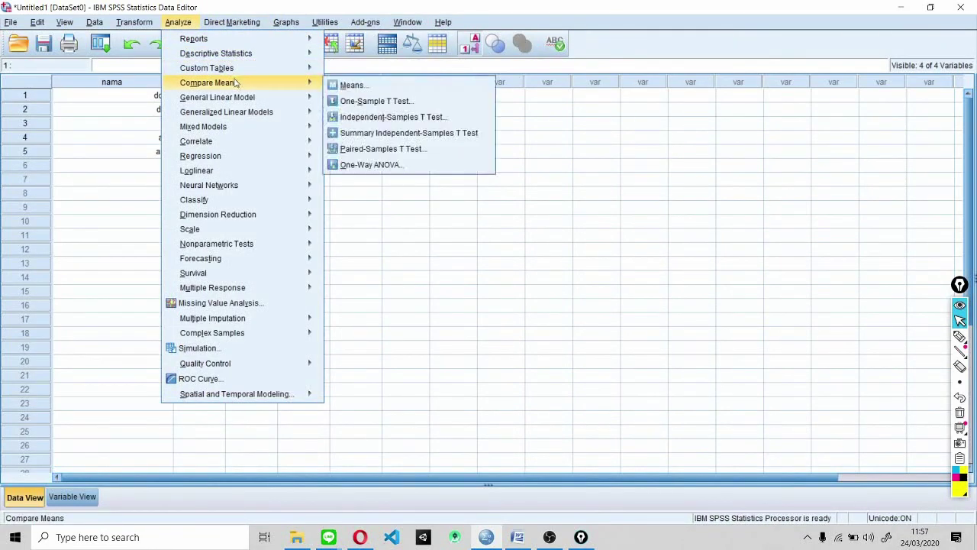
mouse_move(234, 71)
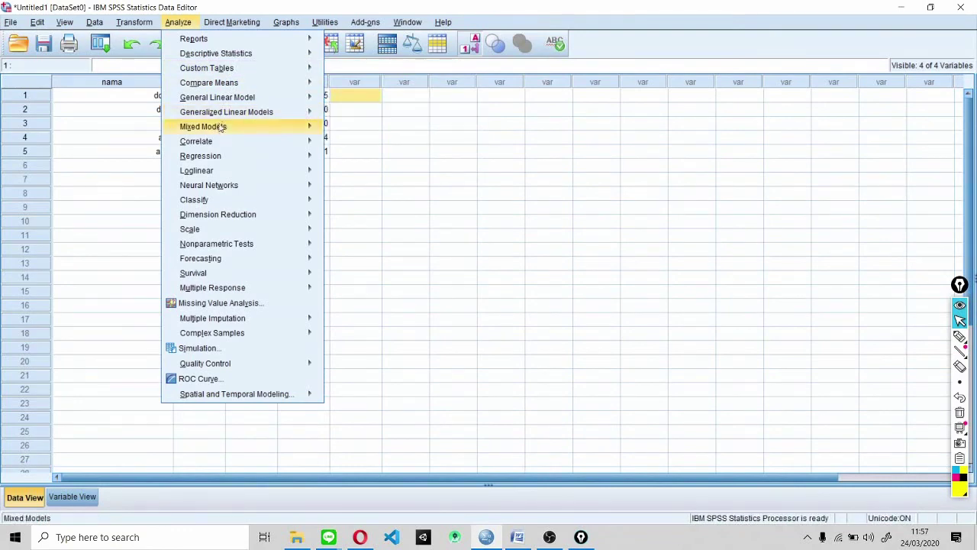
mouse_move(220, 155)
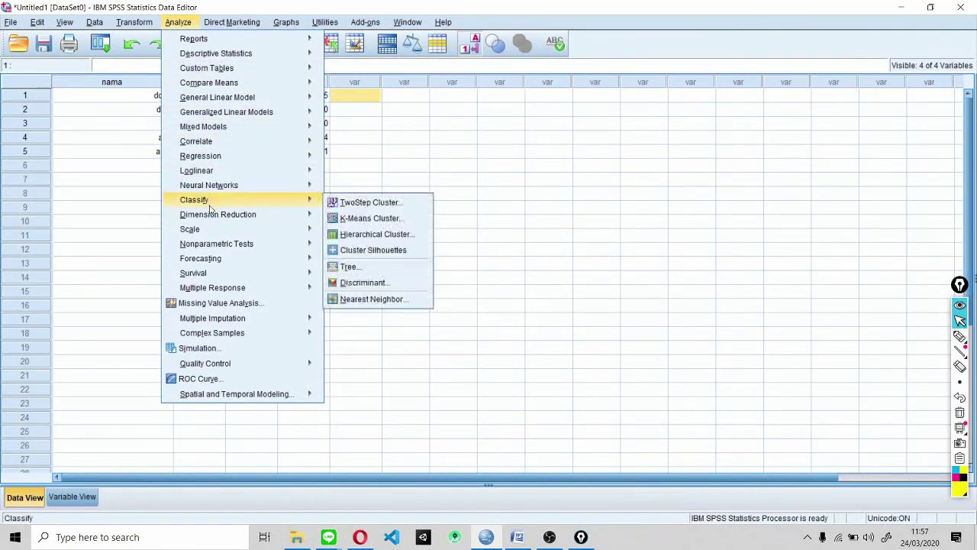
mouse_move(208, 230)
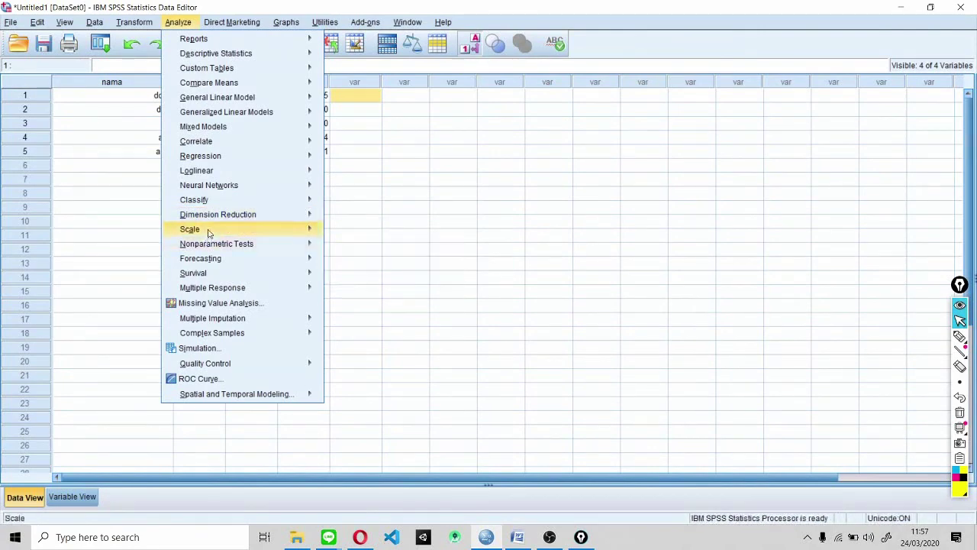
mouse_move(211, 249)
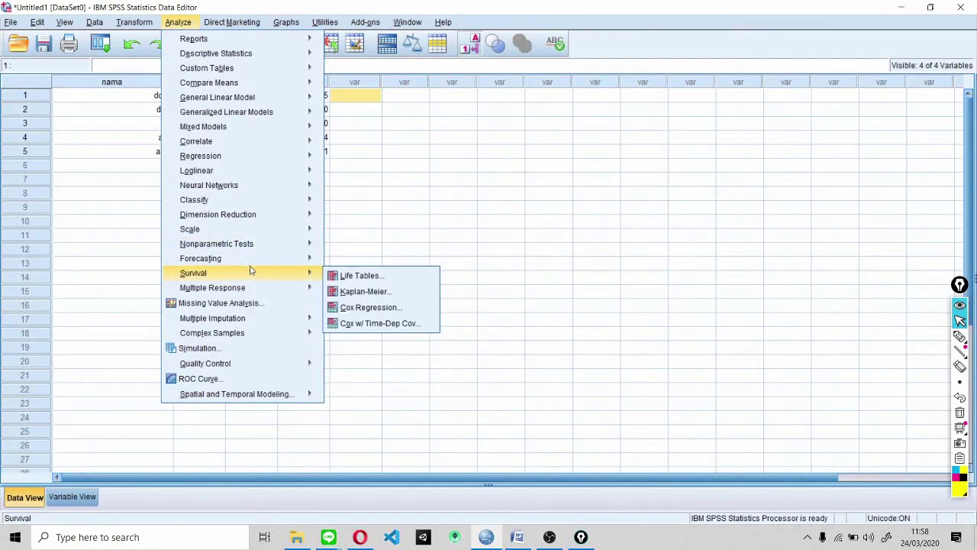
mouse_move(233, 290)
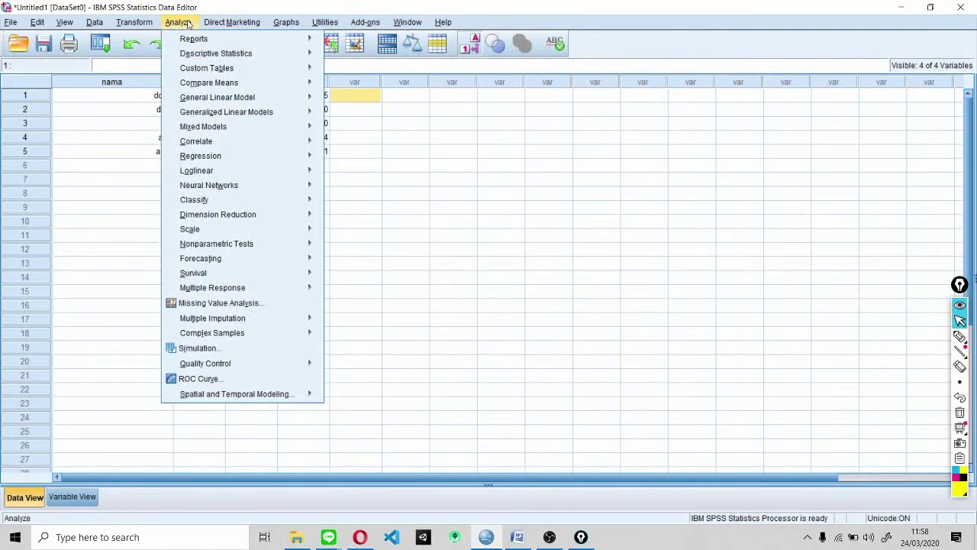
mouse_move(184, 70)
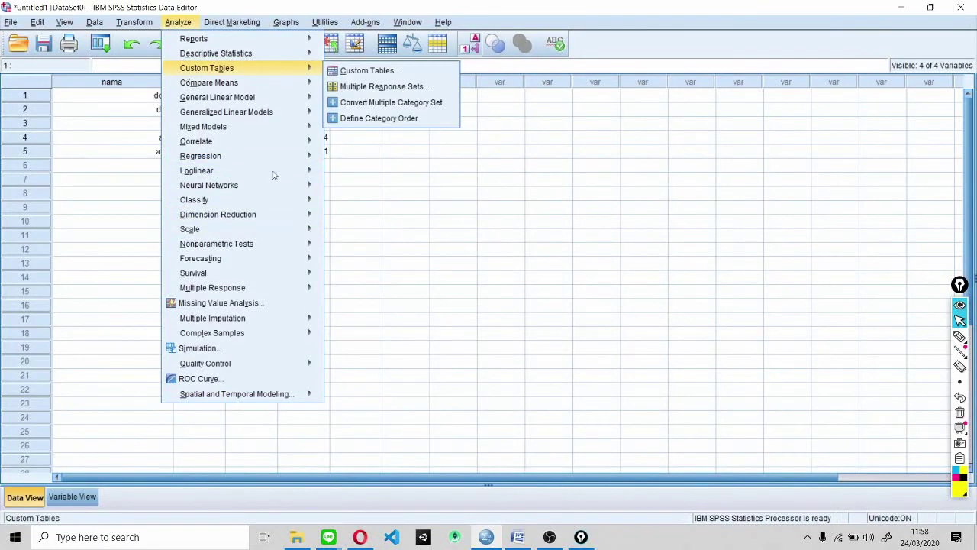
Open Compute Variable and clear the existing numeric expression for the target variable hasil.
mouse_move(128, 21)
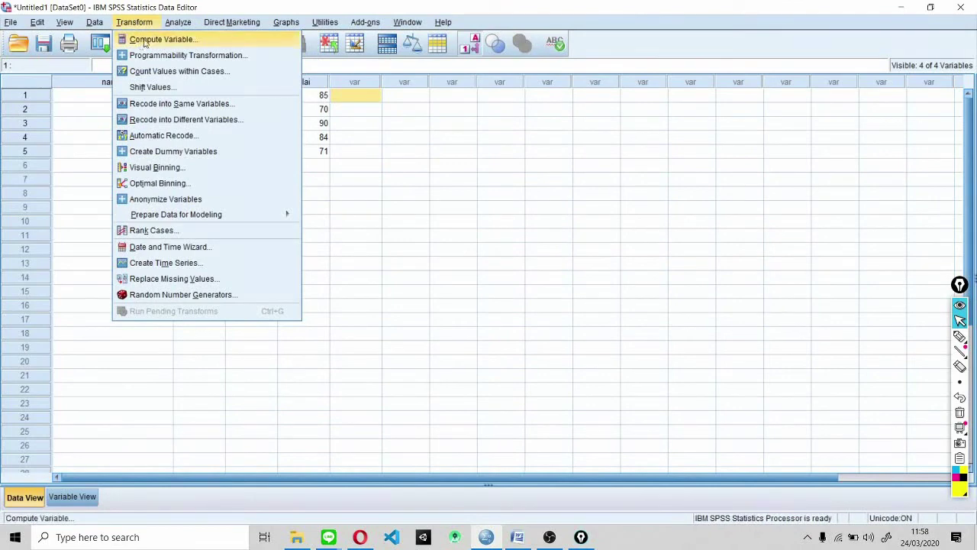
left_click(171, 39)
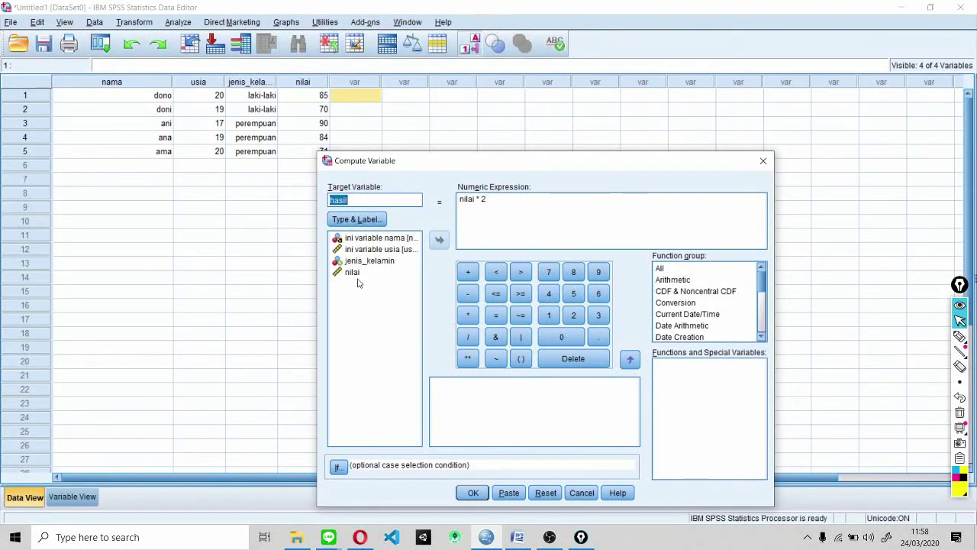
left_click(539, 198)
key("BackSpace")
key("BackSpace")
key("BackSpace")
key("BackSpace")
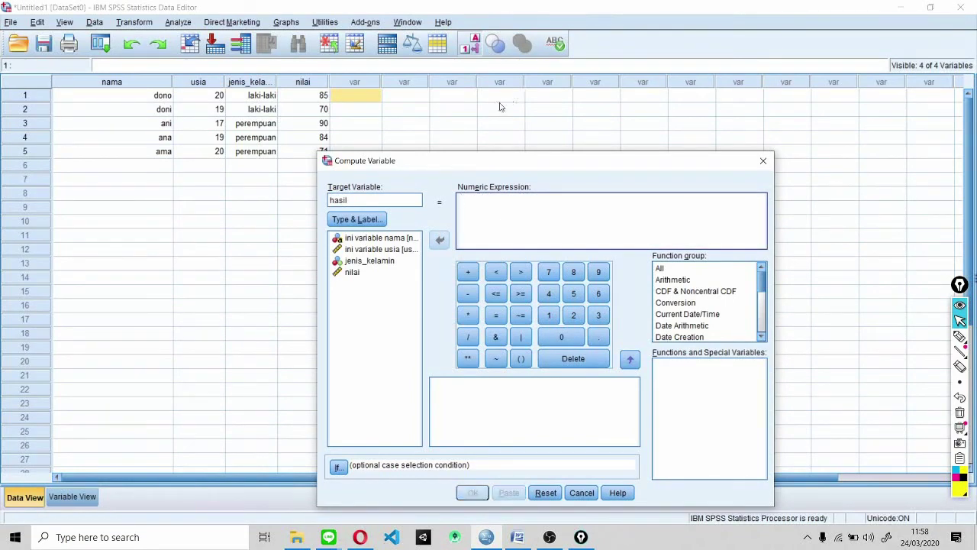
Build the numeric expression nilai * 2 from the nilai variable for the target hasil.
left_click_drag(424, 163, 552, 85)
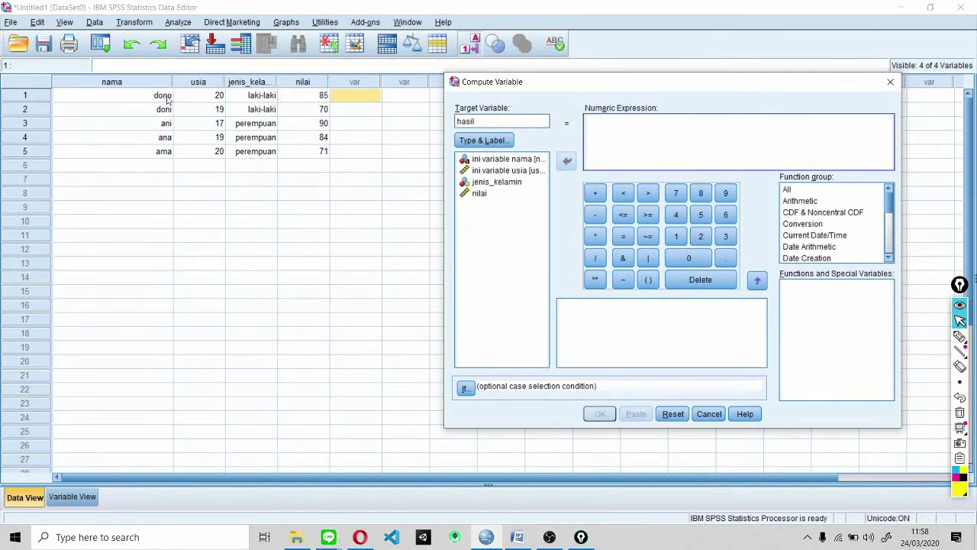
left_click(482, 196)
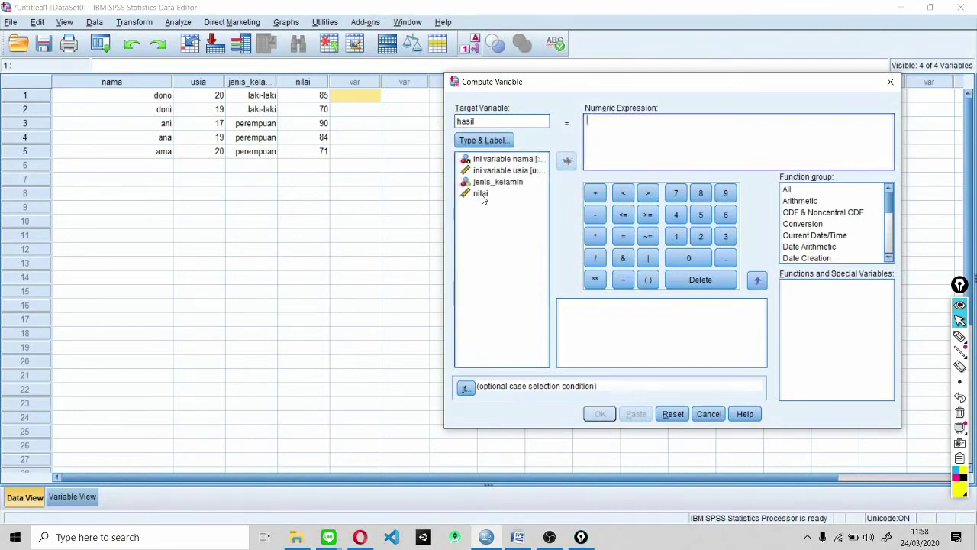
left_click_drag(483, 197, 594, 126)
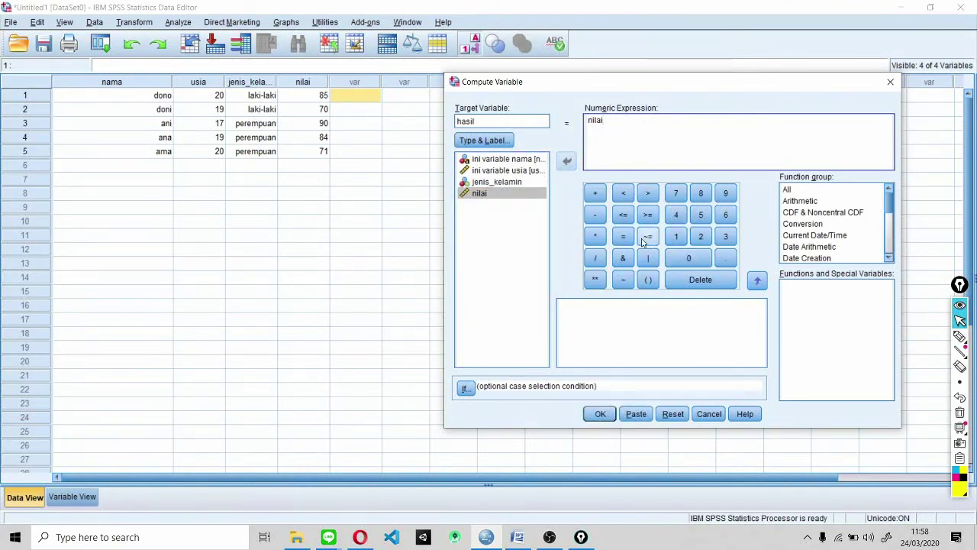
left_click(593, 238)
left_click(701, 236)
Run the computation with hasil as the target variable and close the resulting output window.
left_click_drag(505, 89, 361, 204)
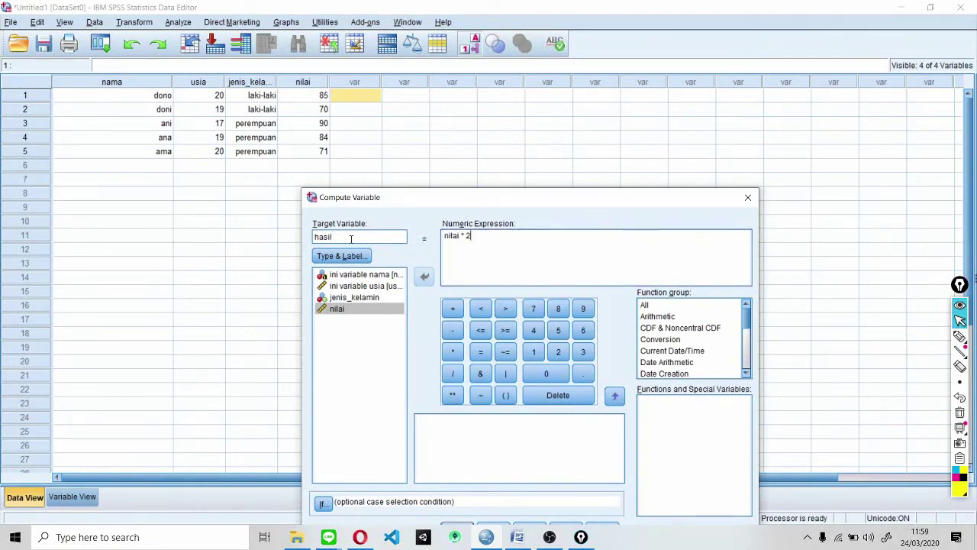
left_click_drag(349, 237, 309, 237)
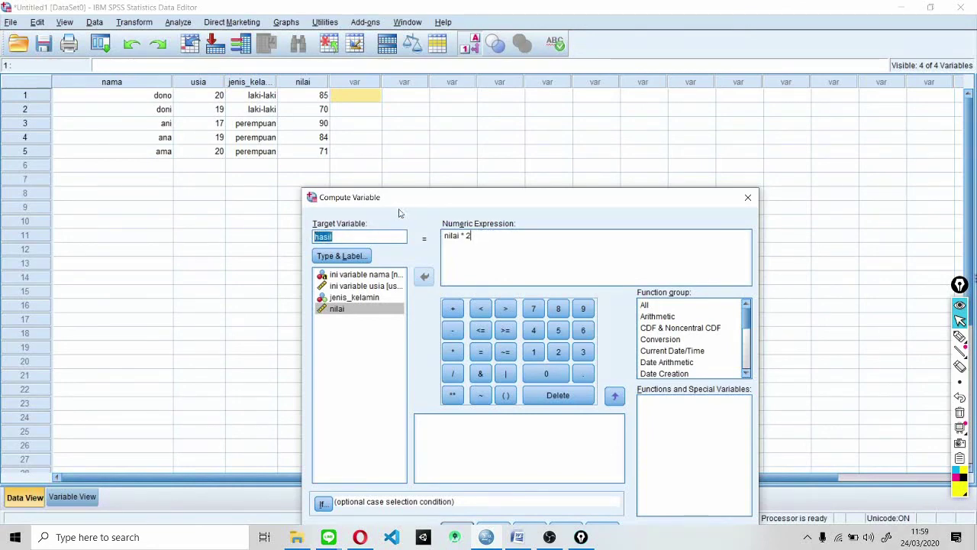
left_click_drag(407, 205, 429, 84)
left_click(503, 150)
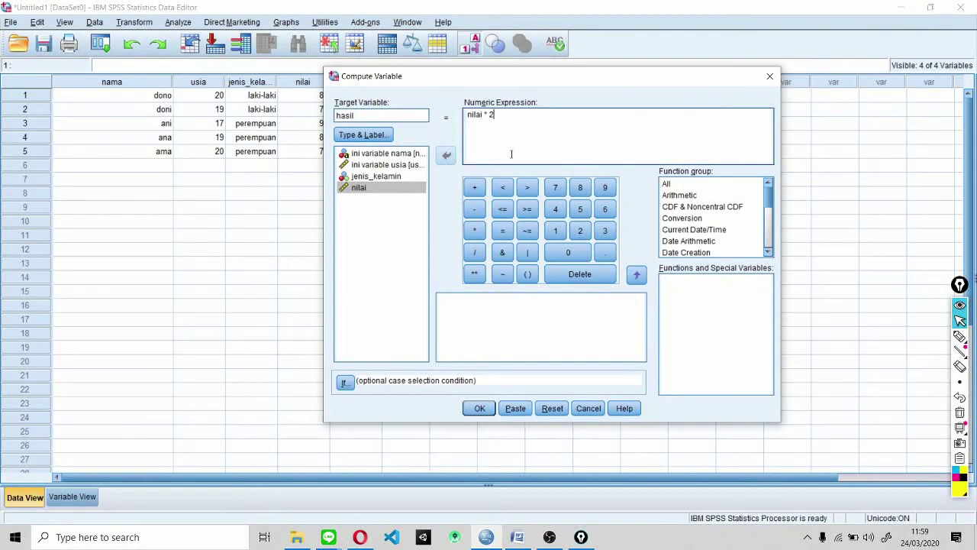
left_click(478, 408)
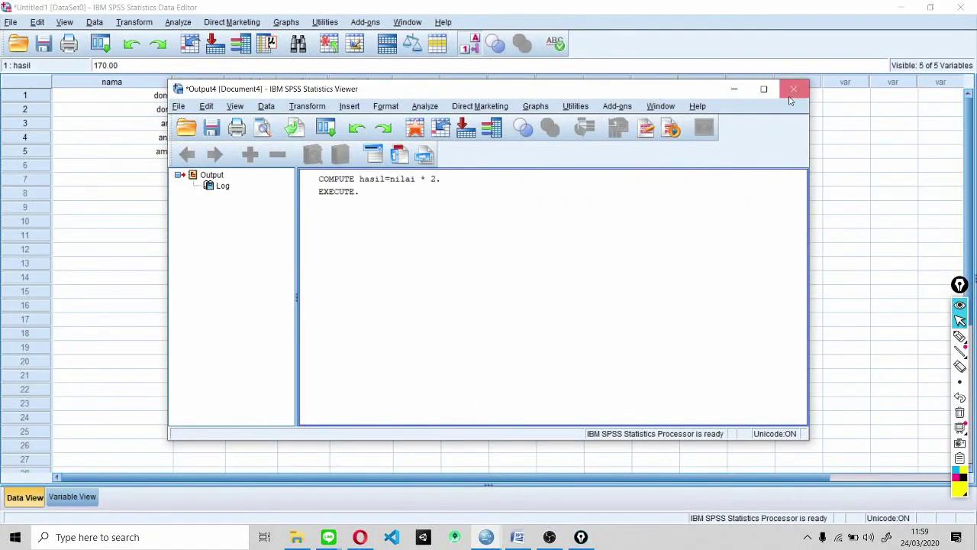
left_click(793, 89)
left_click(483, 288)
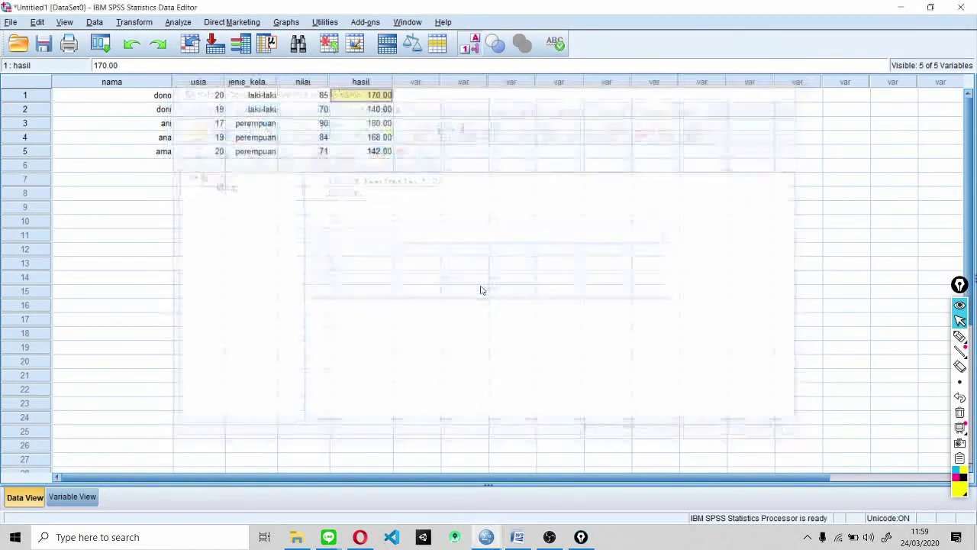
Examine the hasil column and compare it with the nilai values in the first two rows.
left_click(362, 83)
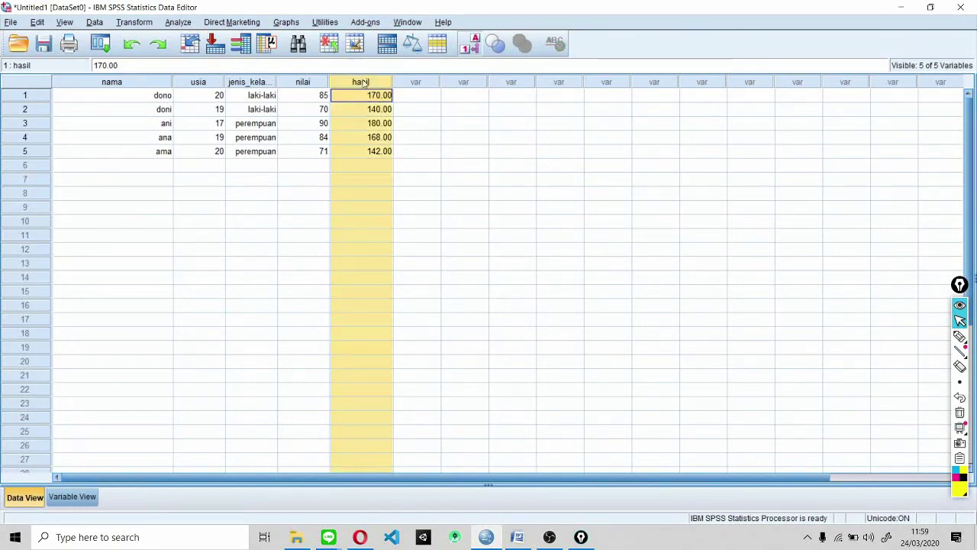
left_click(435, 137)
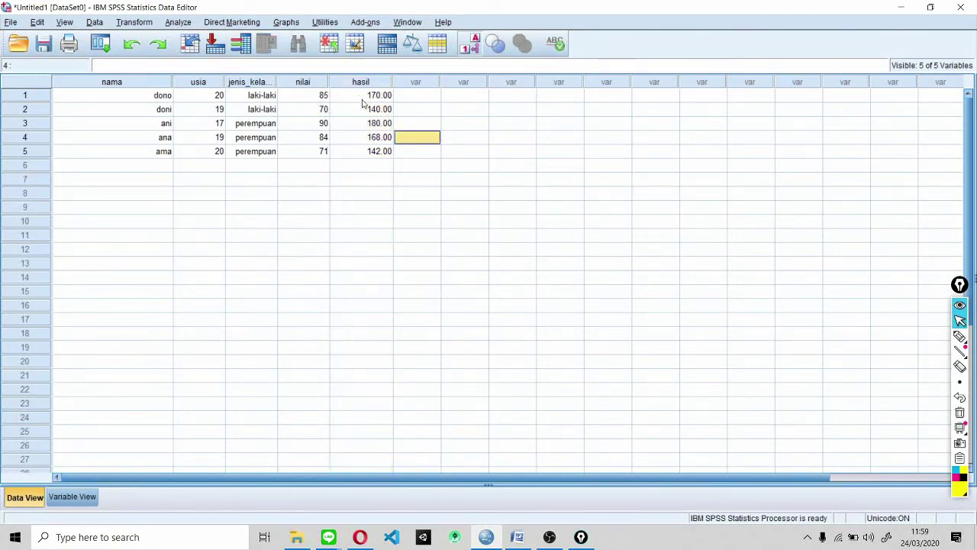
left_click(323, 97)
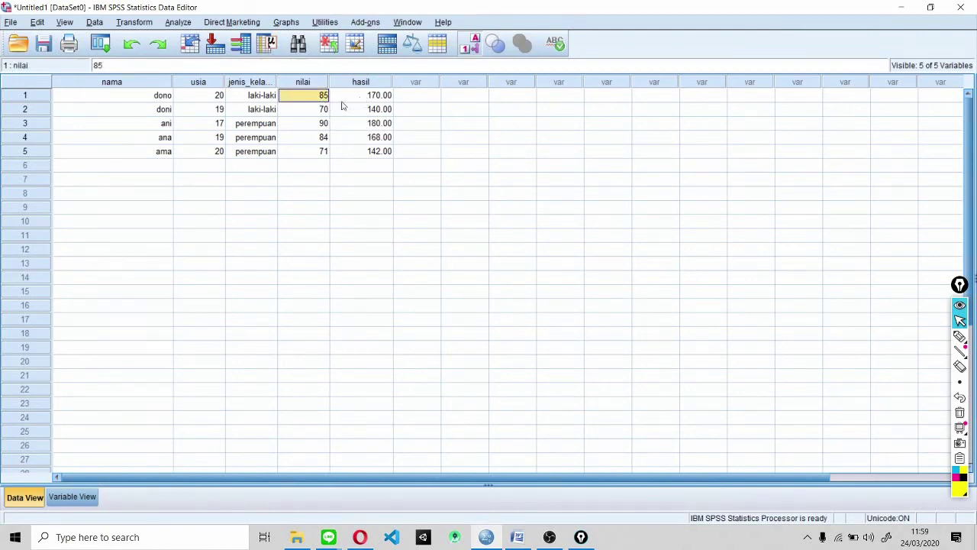
left_click(322, 111)
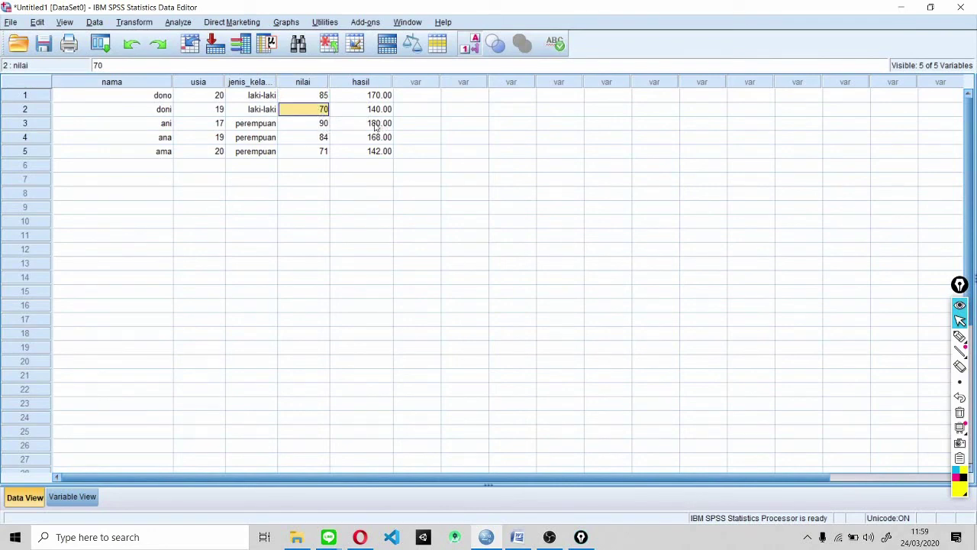
Check the definition of hasil in Variable View and return to Data View.
left_click(84, 498)
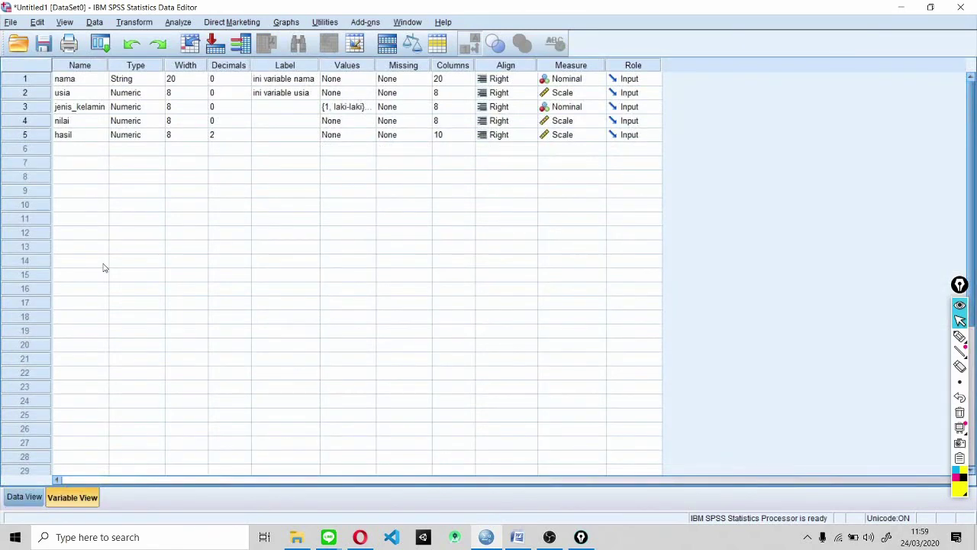
left_click(25, 135)
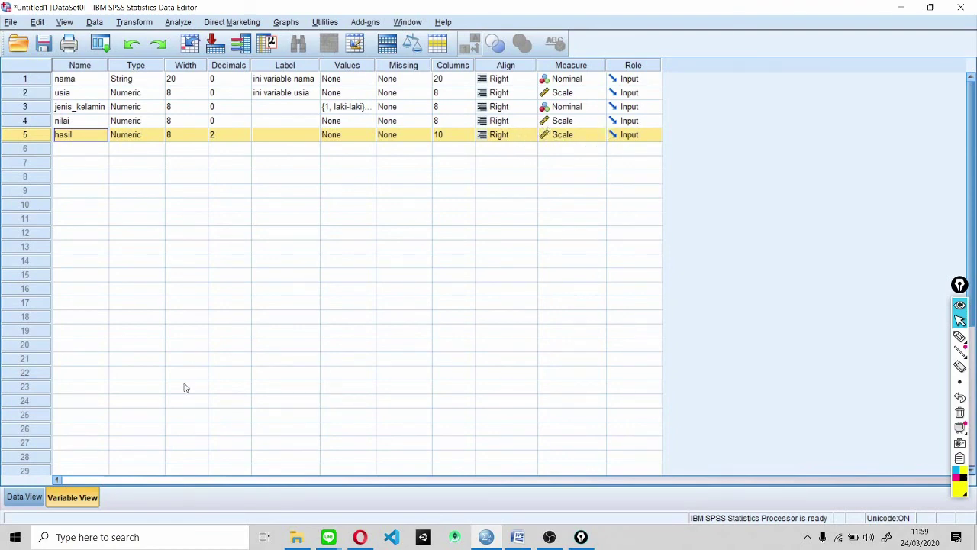
left_click(34, 501)
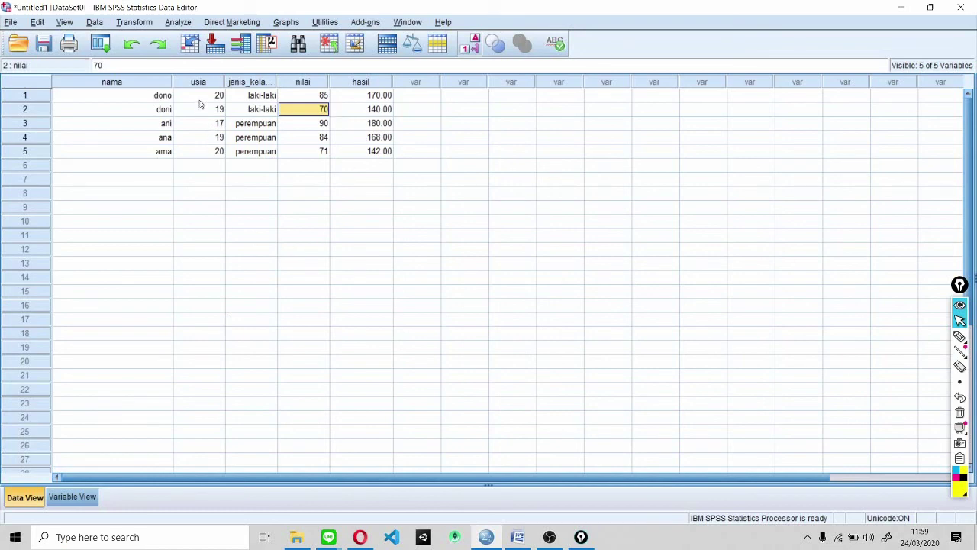
Rank the cases by nilai with rank 1 assigned to the smallest value, and close the output without saving.
left_click(128, 23)
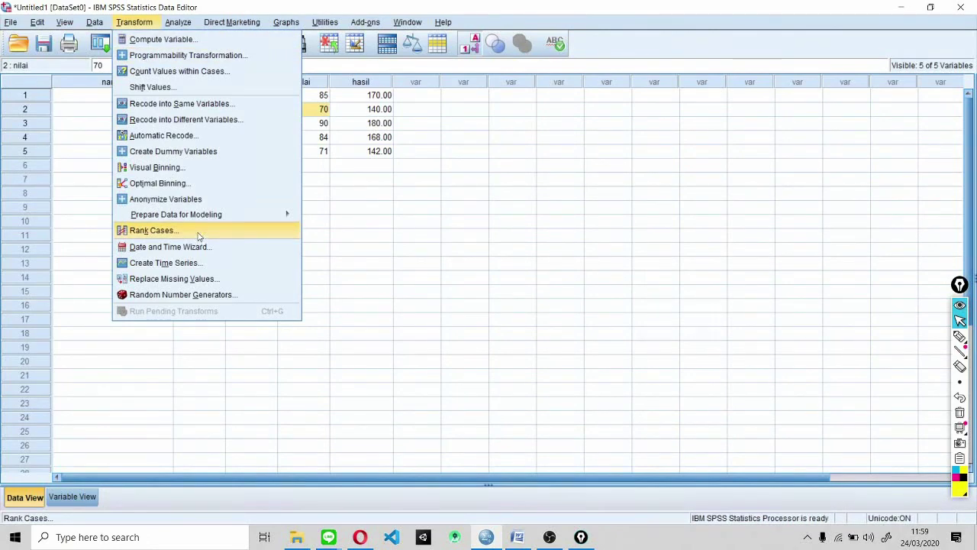
left_click(153, 230)
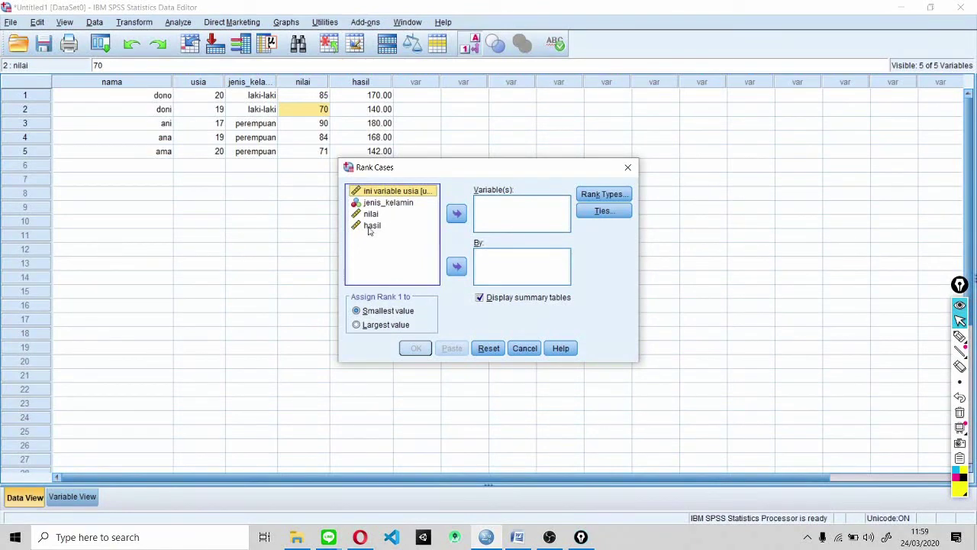
left_click_drag(371, 214, 497, 205)
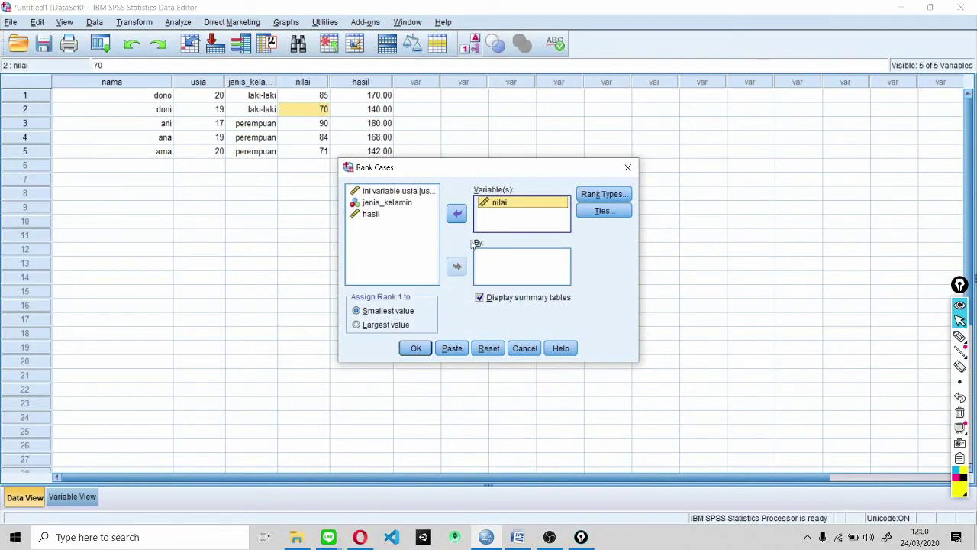
left_click(414, 349)
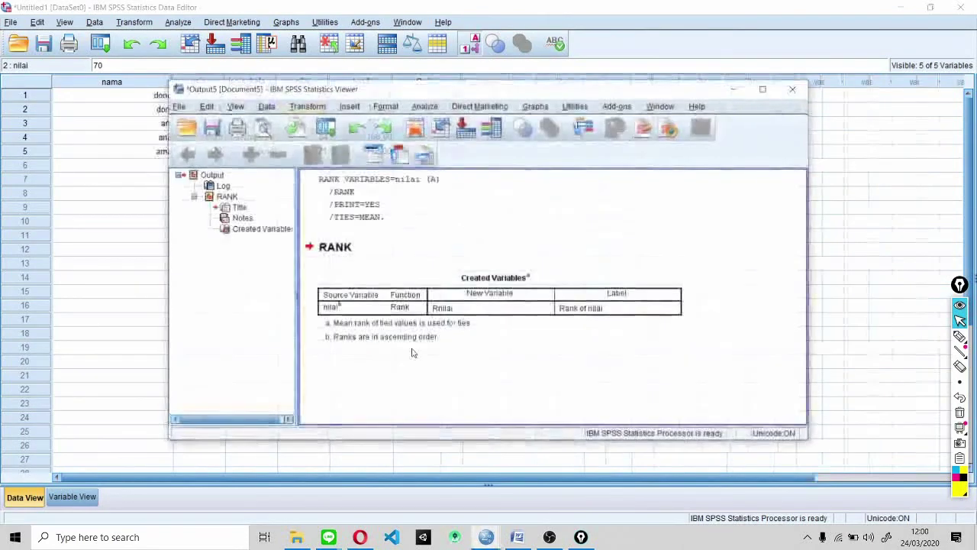
left_click(795, 89)
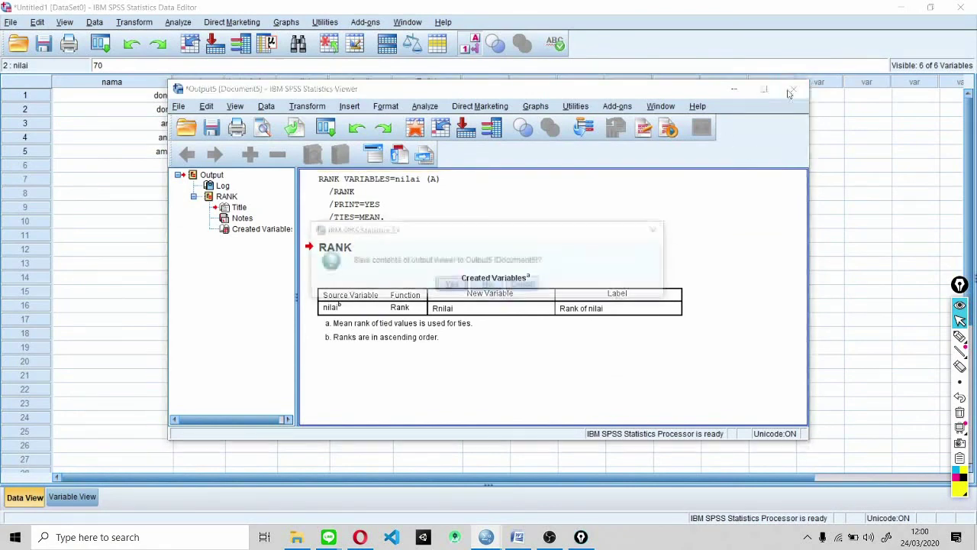
left_click(488, 285)
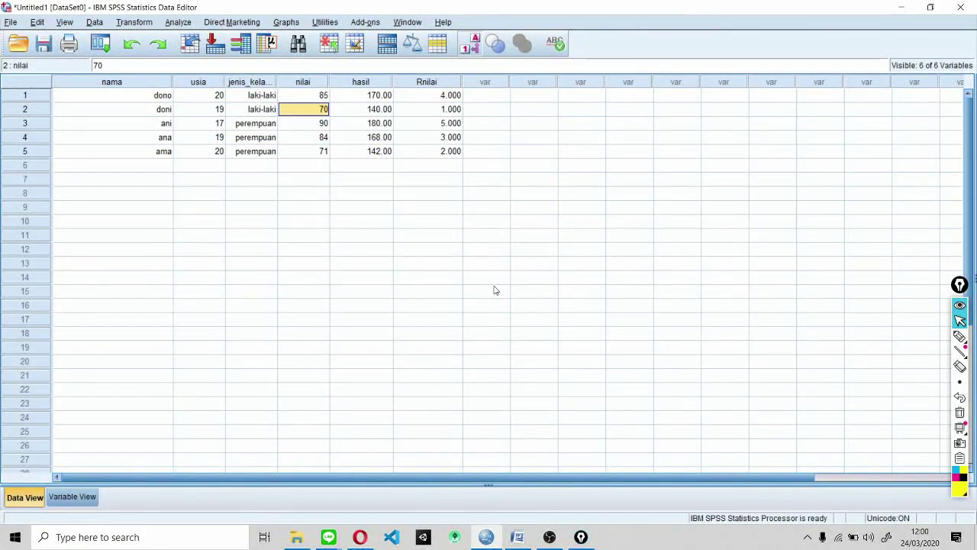
Examine the ranks in the Rnilai column and compare them with the corresponding nilai scores.
left_click(408, 183)
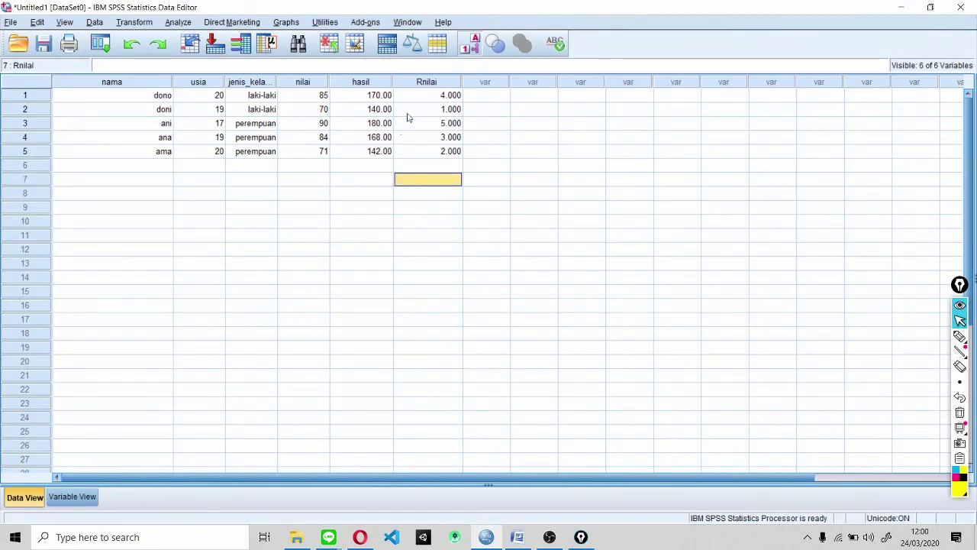
left_click(444, 109)
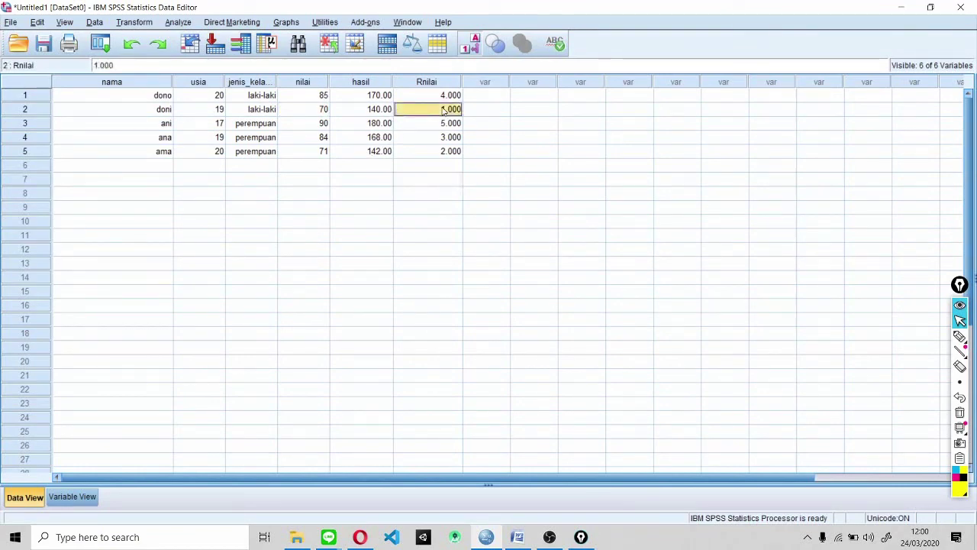
left_click(433, 155)
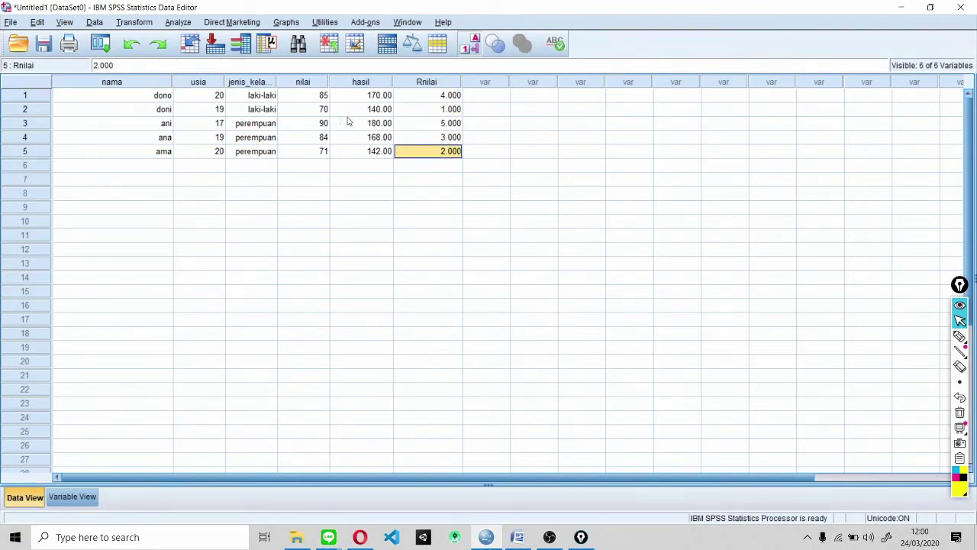
left_click(420, 127)
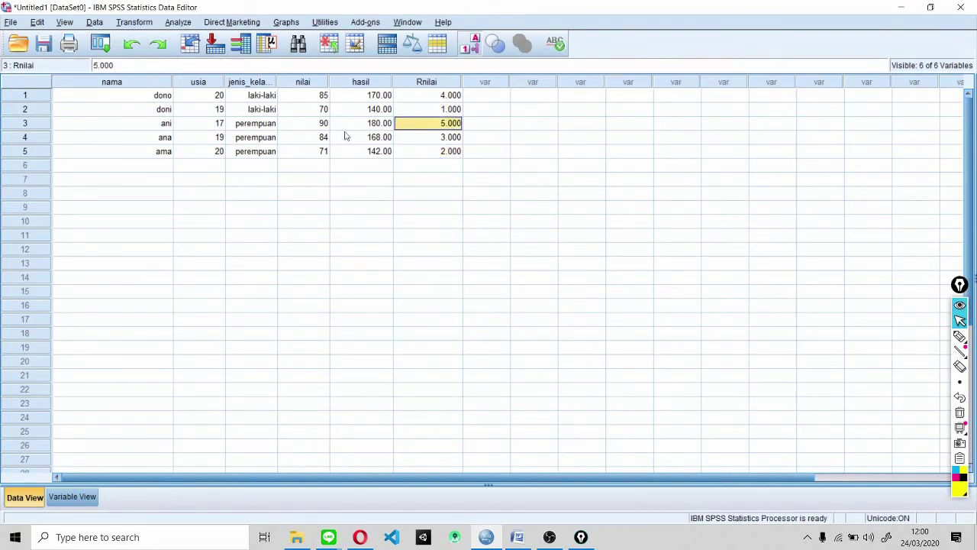
left_click(322, 127)
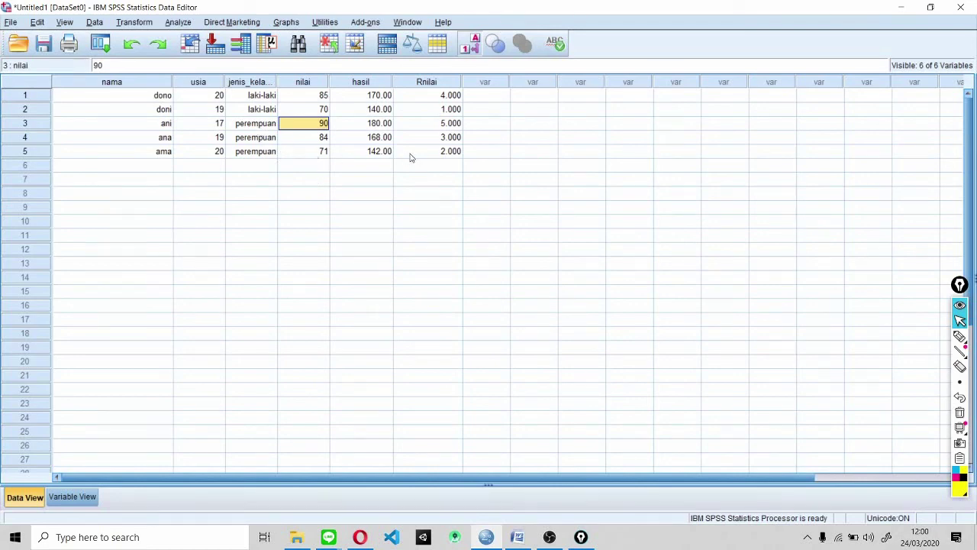
Delete the Rnilai variable and set up Rank Cases for nilai by jenis_kelamin, assigning rank 1 to the largest value.
left_click(428, 83)
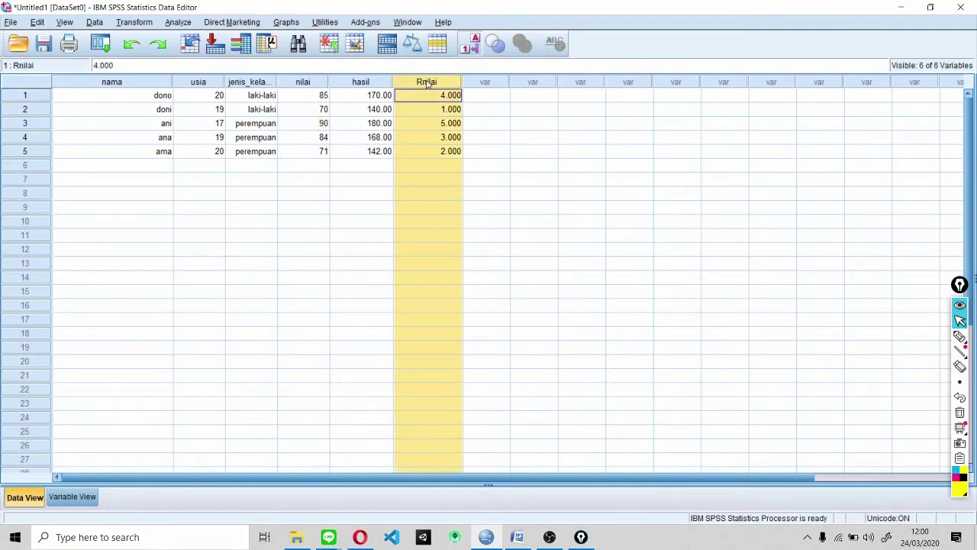
key("Delete")
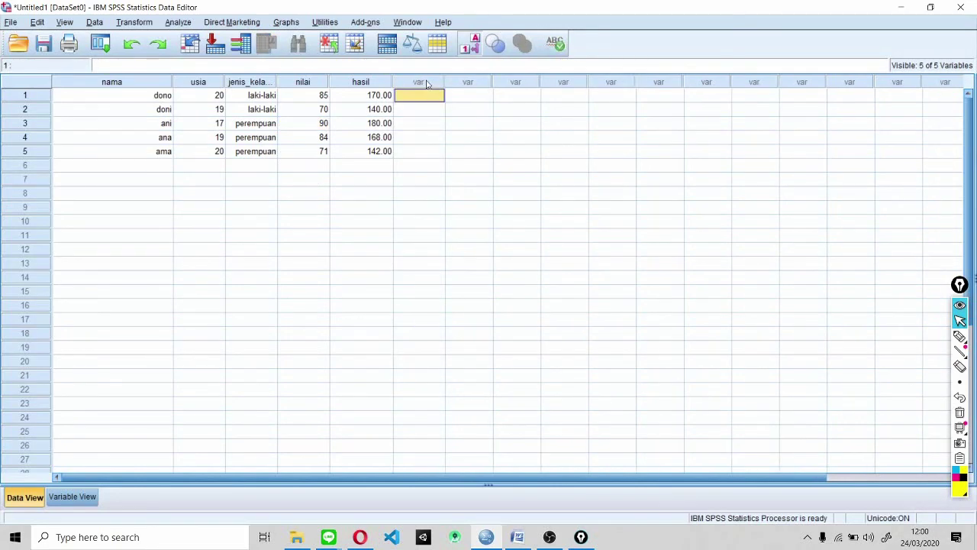
left_click(134, 23)
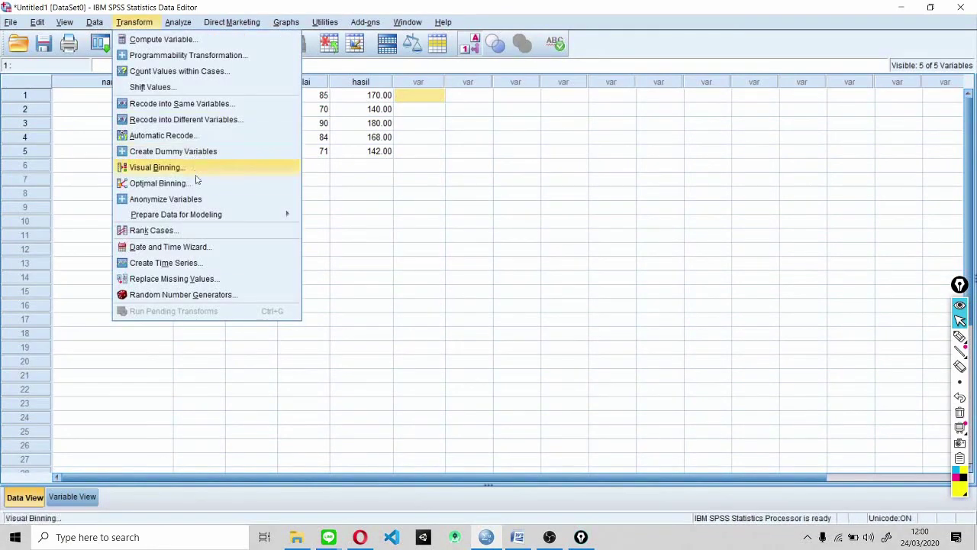
left_click(184, 230)
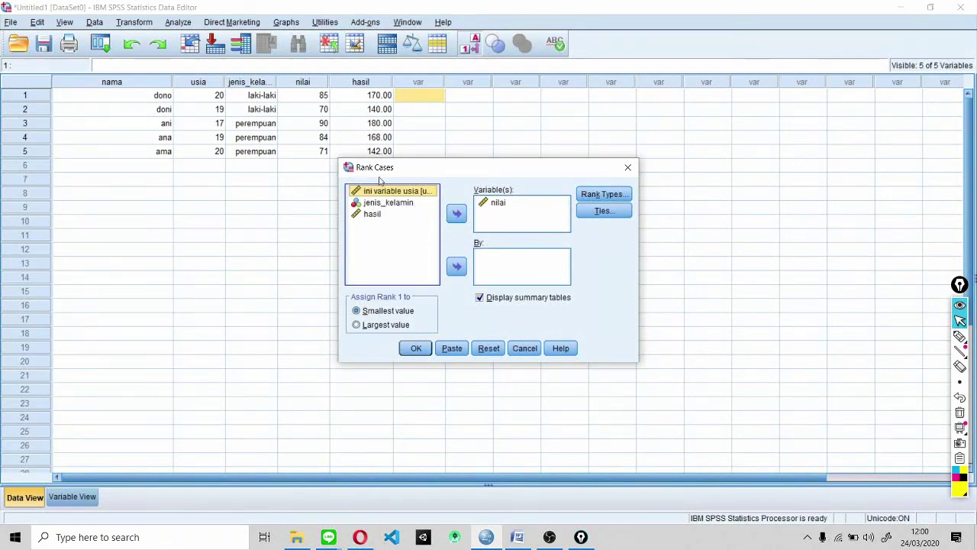
left_click_drag(390, 202, 480, 241)
left_click_drag(516, 274, 503, 271)
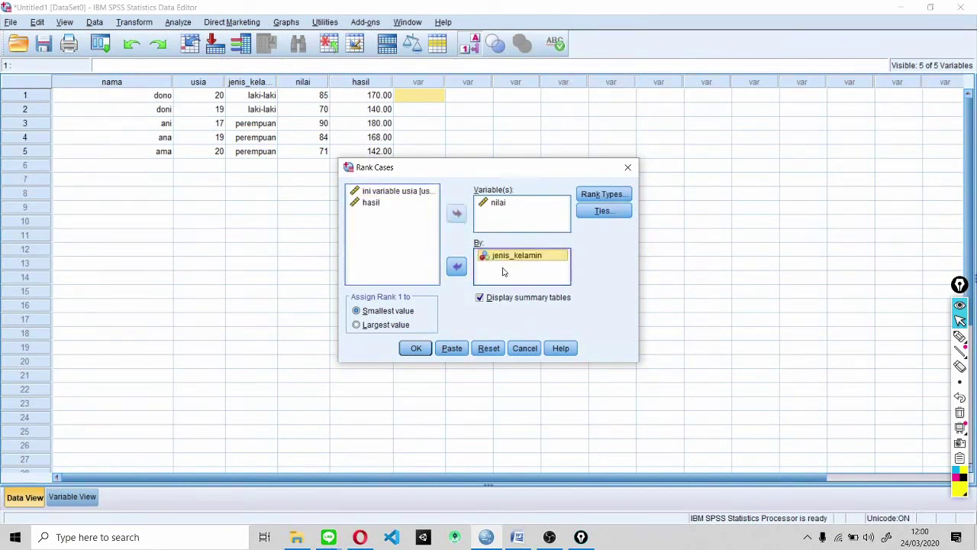
left_click(381, 327)
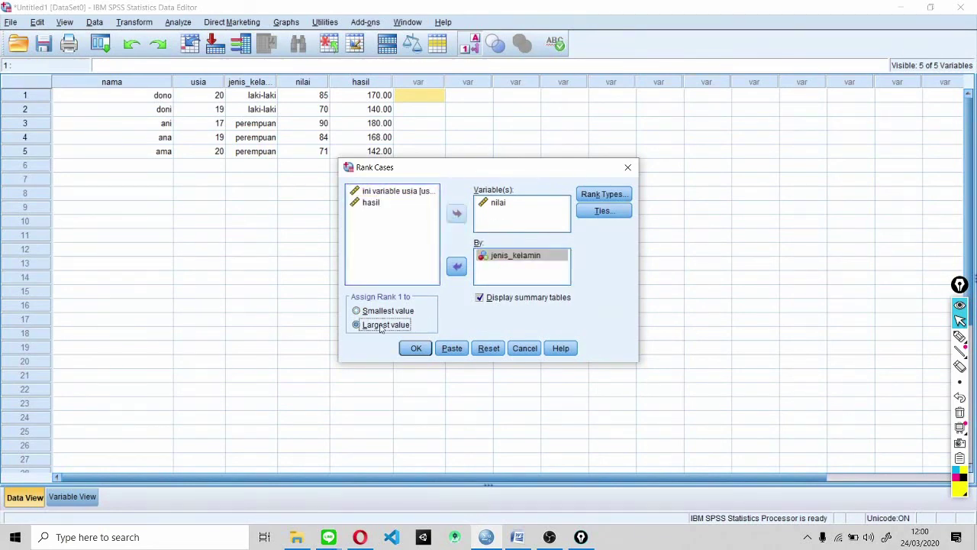
Run the grouped ranking of nilai and close its output window without saving.
left_click(416, 348)
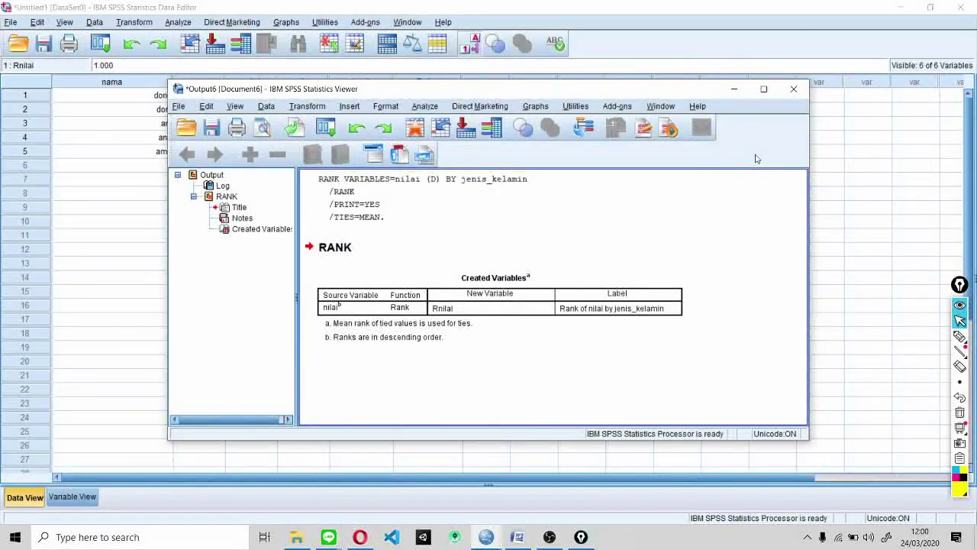
left_click(794, 89)
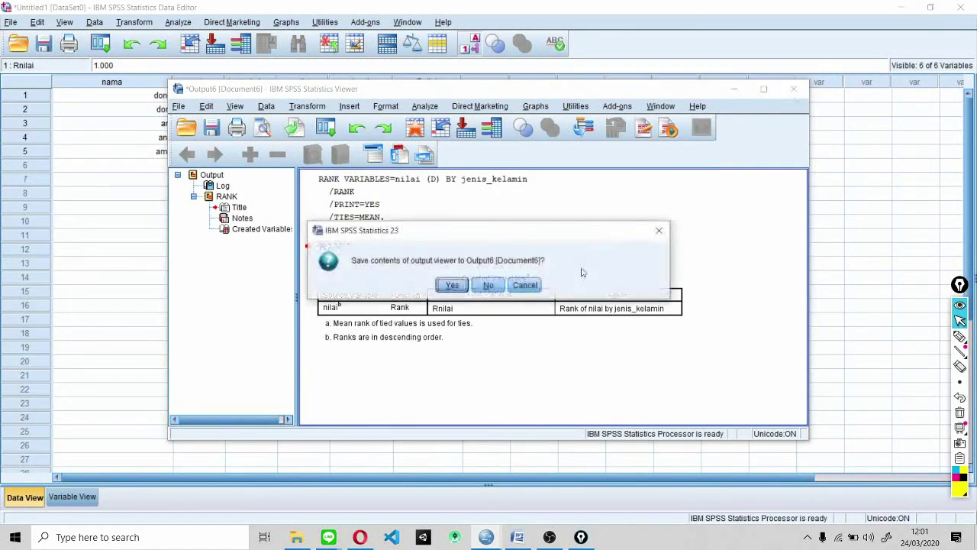
left_click(486, 286)
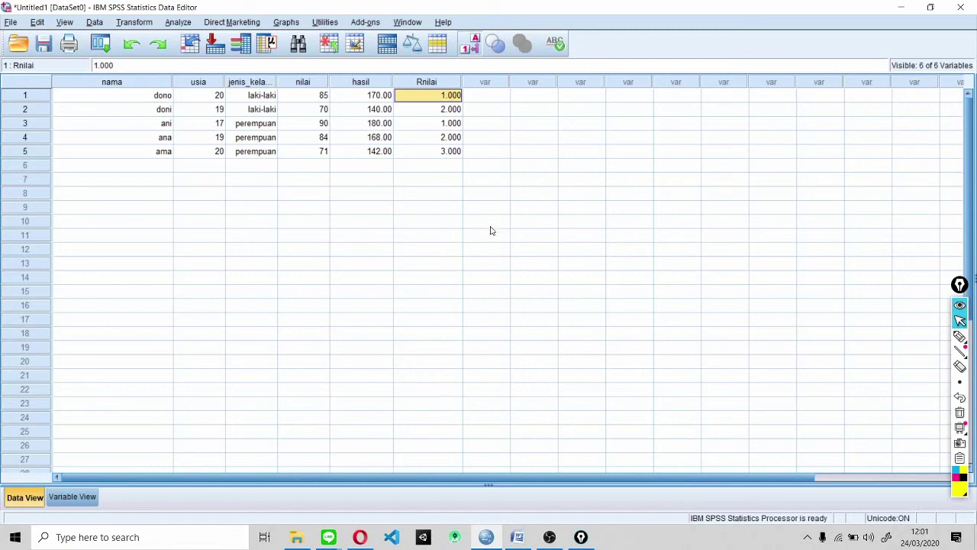
Annotate the Data View with a freehand yellow loop around the data rows and two strokes beneath it, and return to the normal pointer.
key("ctrl+shift+3")
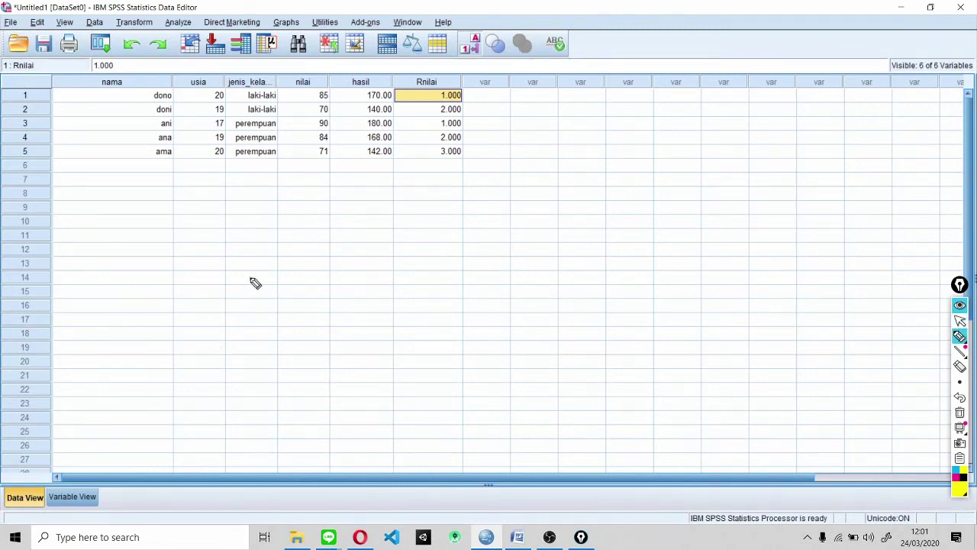
mouse_move(123, 161)
left_mouse_down()
mouse_move(118, 148)
mouse_move(476, 133)
mouse_move(73, 113)
left_mouse_up()
left_click_drag(126, 283, 463, 231)
left_click_drag(149, 304, 396, 258)
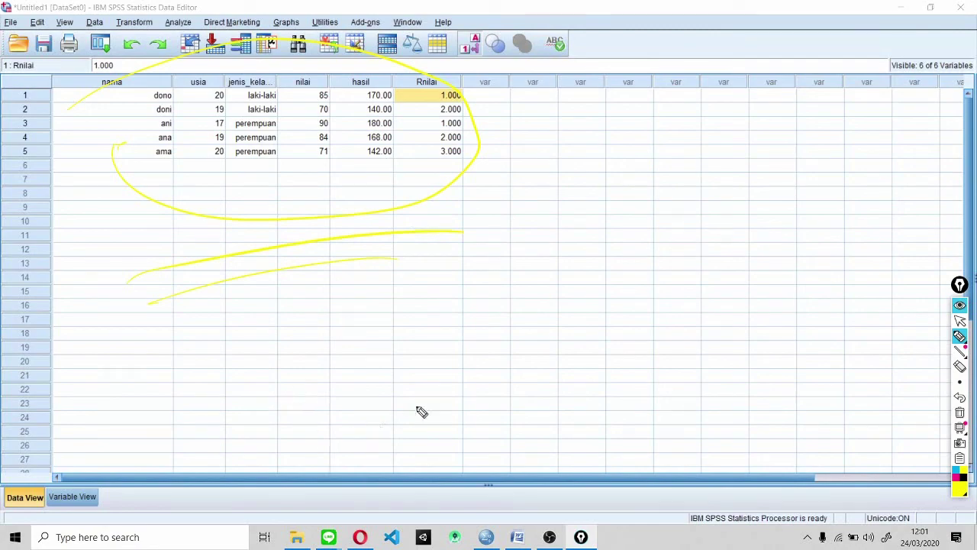
key("ctrl+shift+2")
left_click(549, 536)
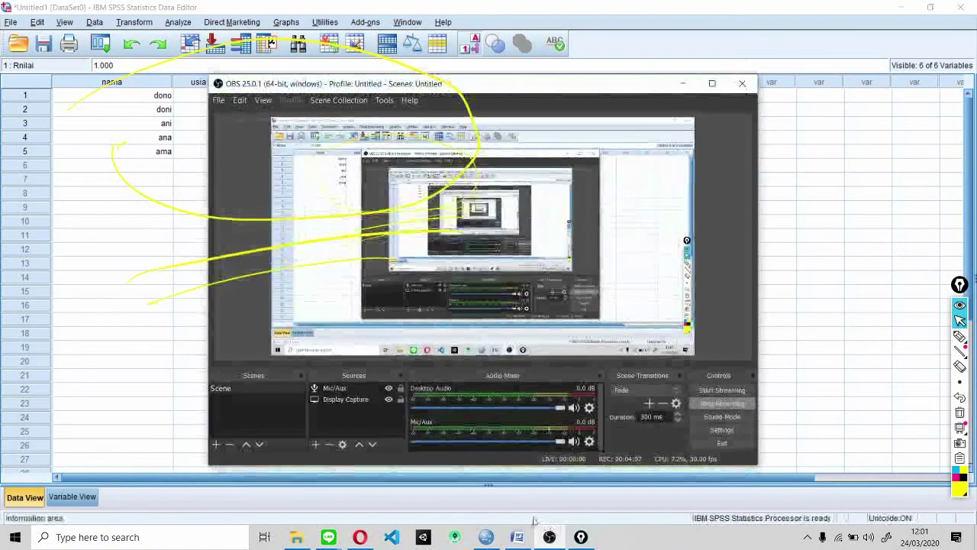